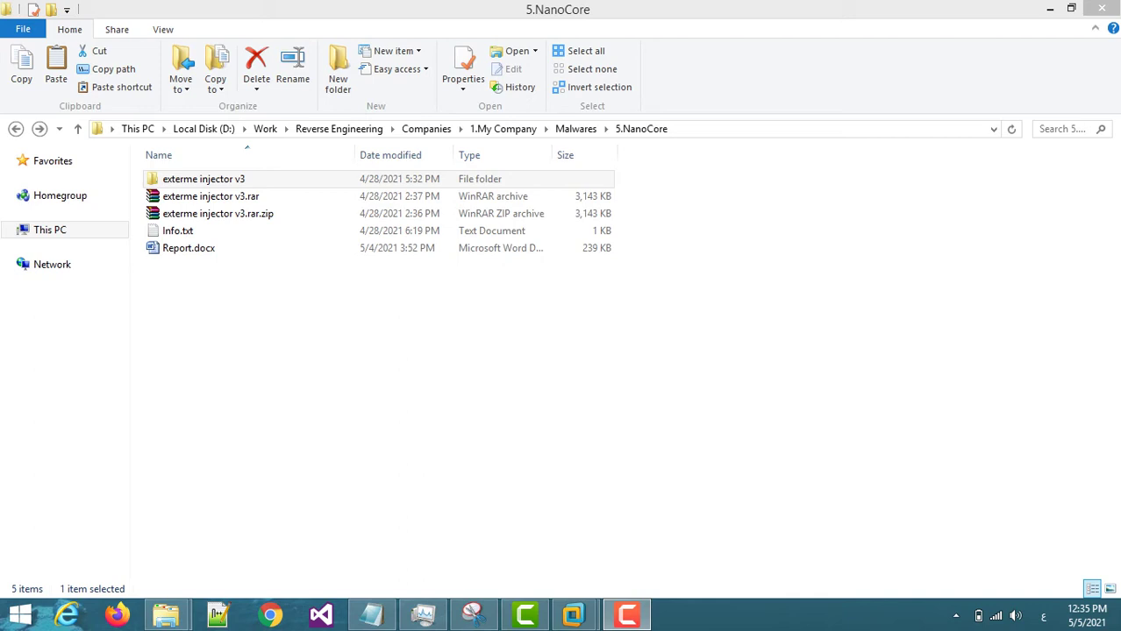
click(218, 213)
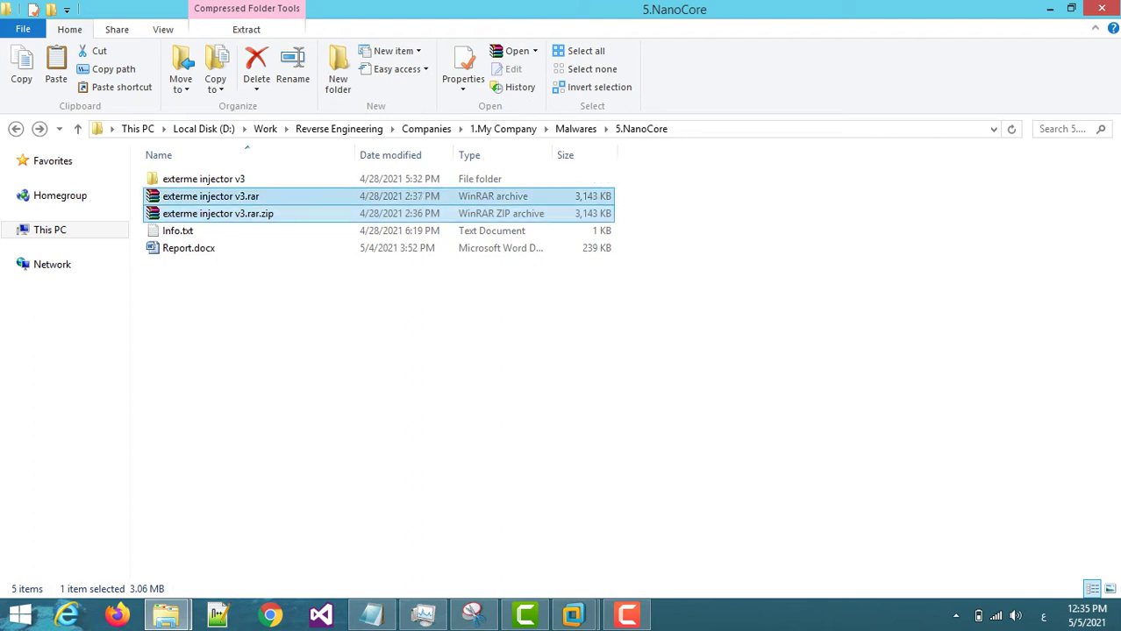
click(210, 196)
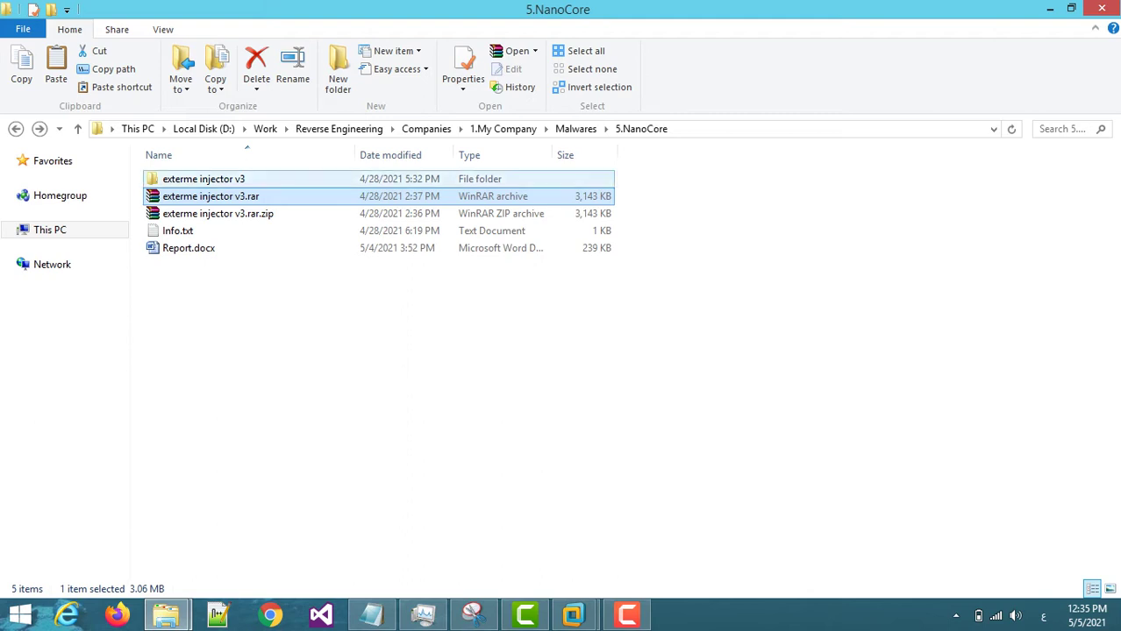
click(203, 179)
Step: Switch to the Windows 8 virtual machine in VMware Workstation and show it full screen
click(574, 614)
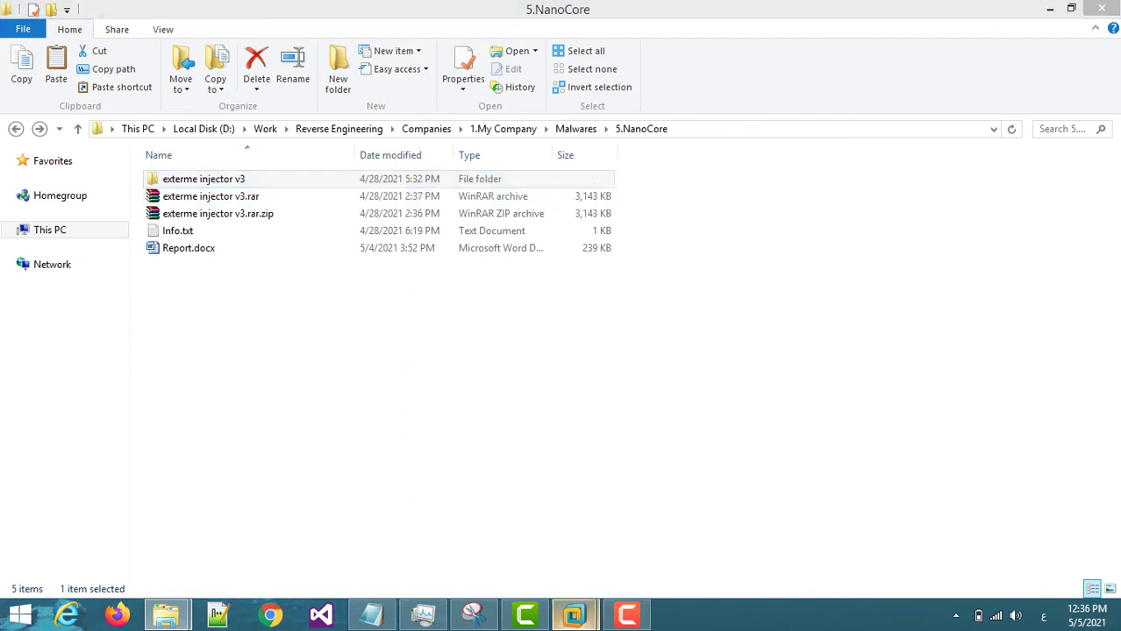
click(667, 518)
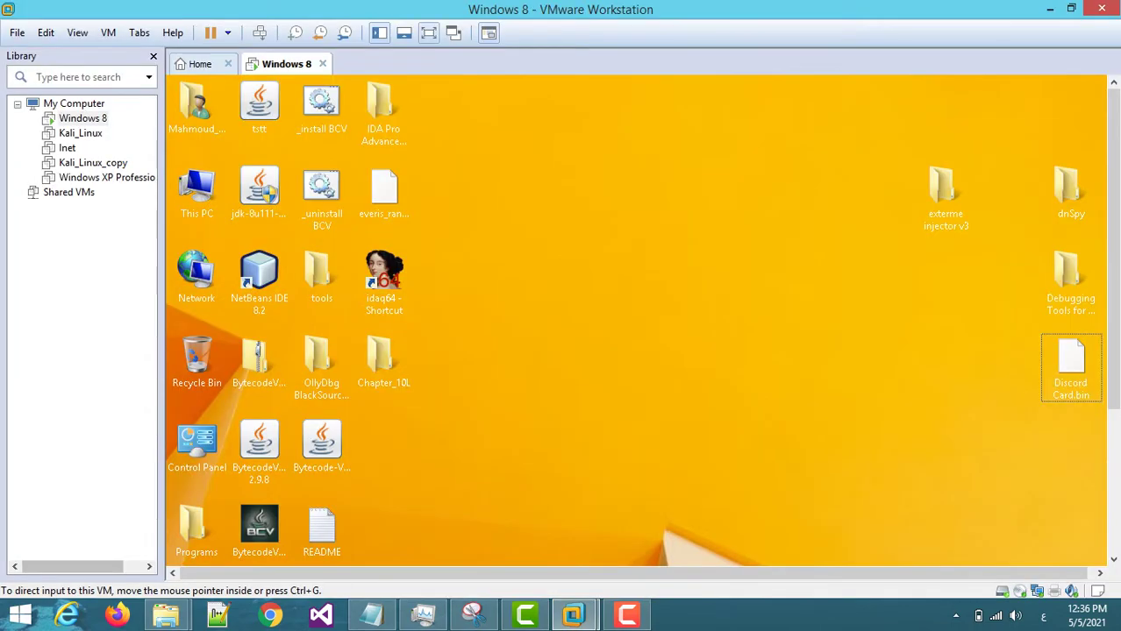
click(428, 33)
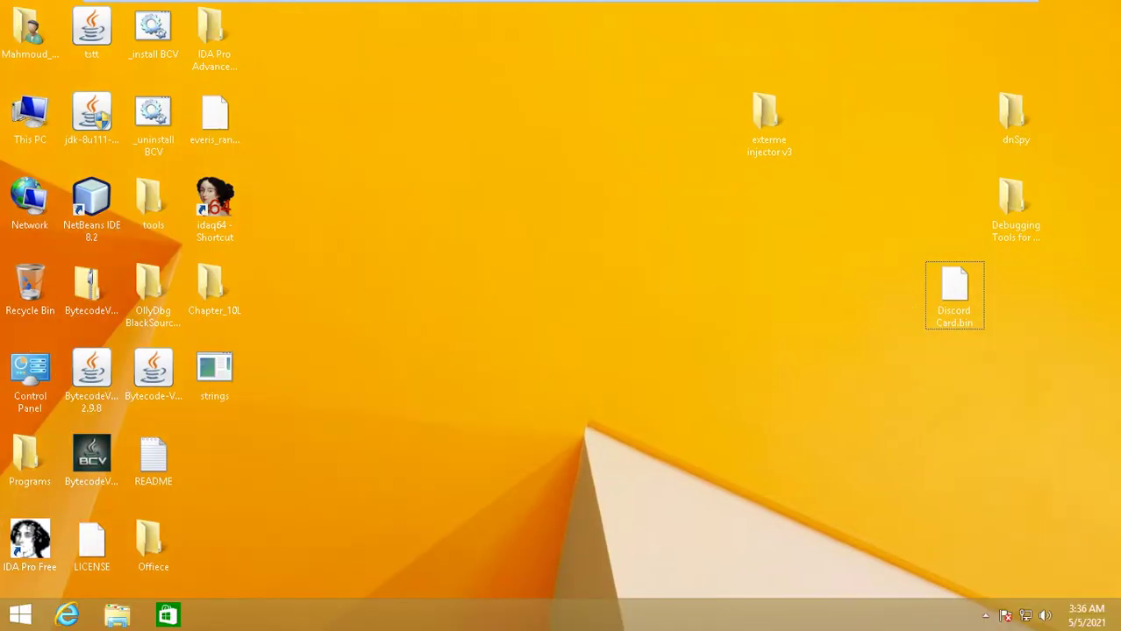
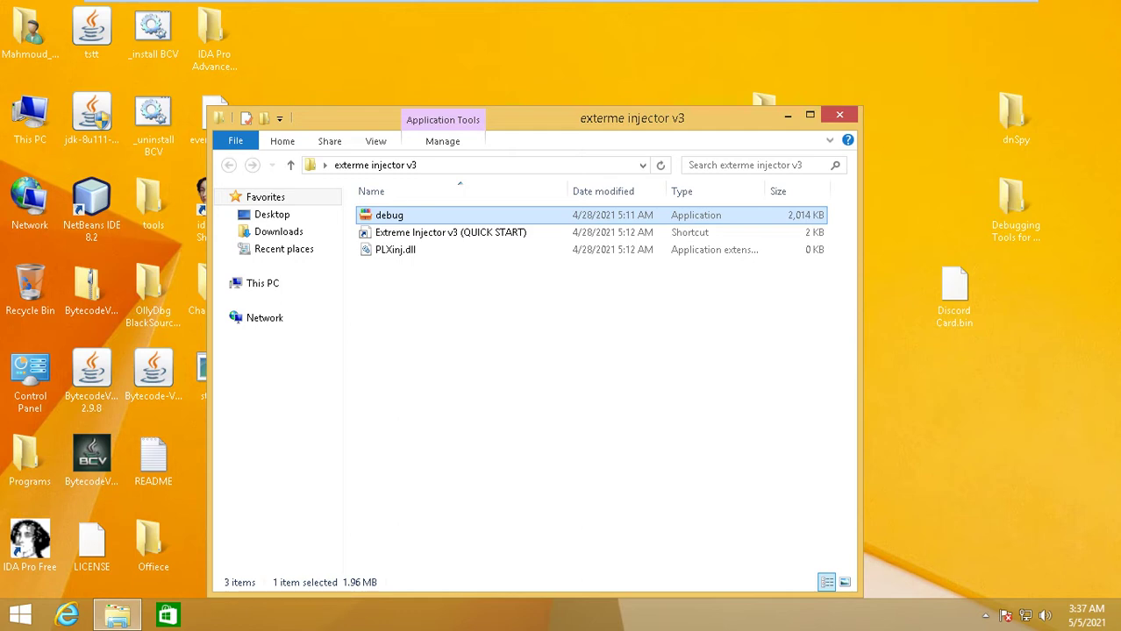
Step: Place a copy of the debug application from the exterme injector v3 folder in an empty area of the desktop
click(840, 114)
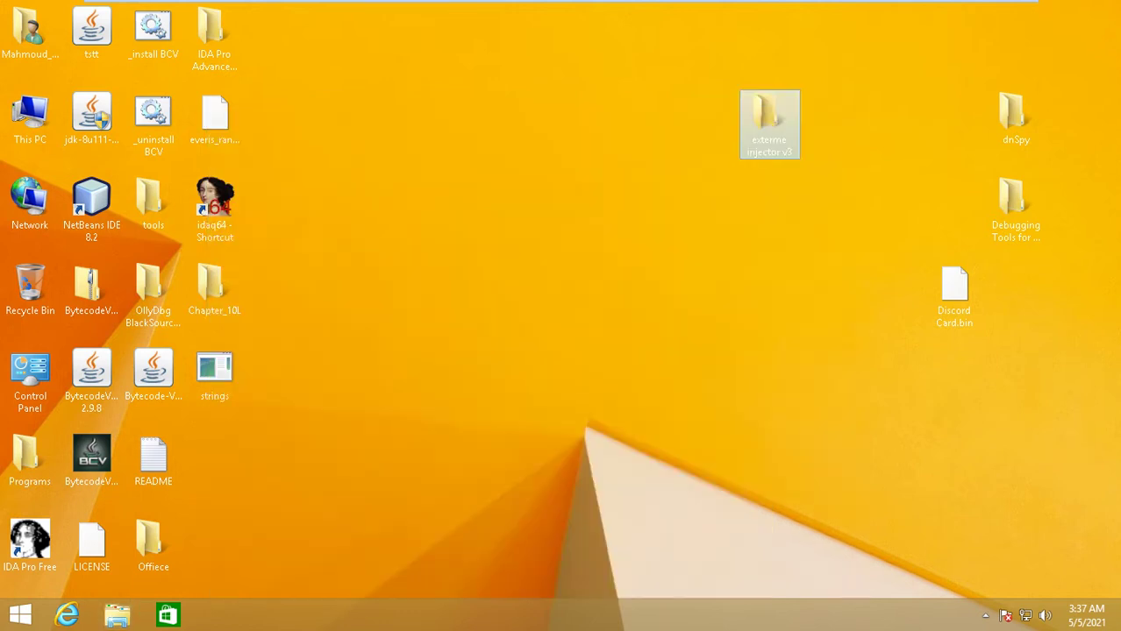
key(ctrl+v)
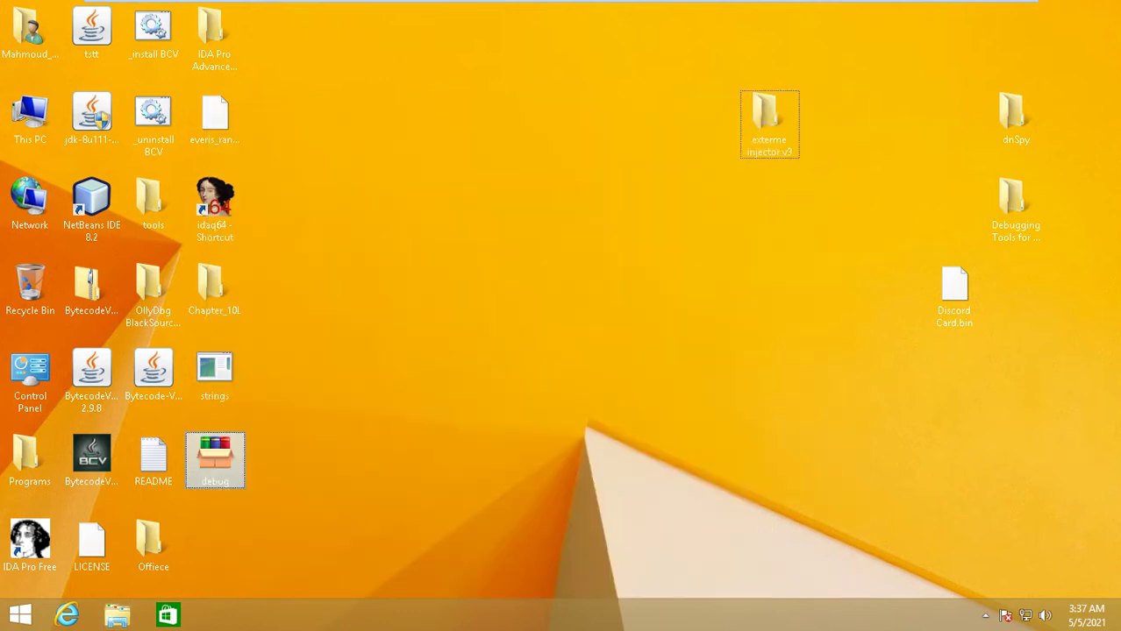
drag(214, 460, 400, 285)
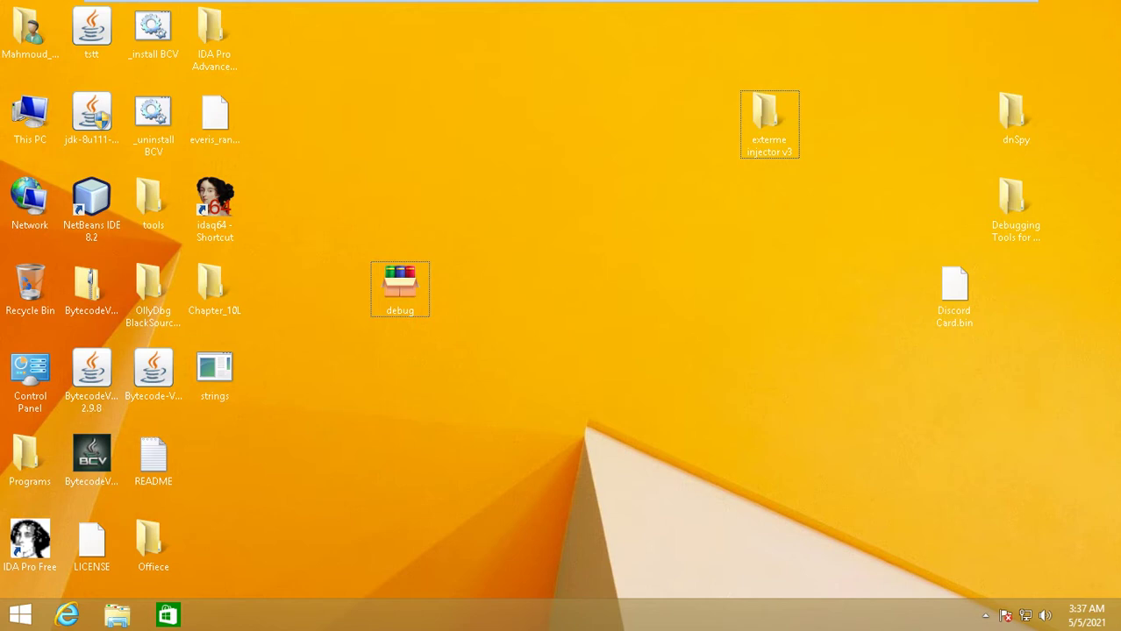
Step: Open a command prompt in the Desktop folder and run strings.exe without arguments to display its usage options
shift+right_click(452, 359)
click(526, 485)
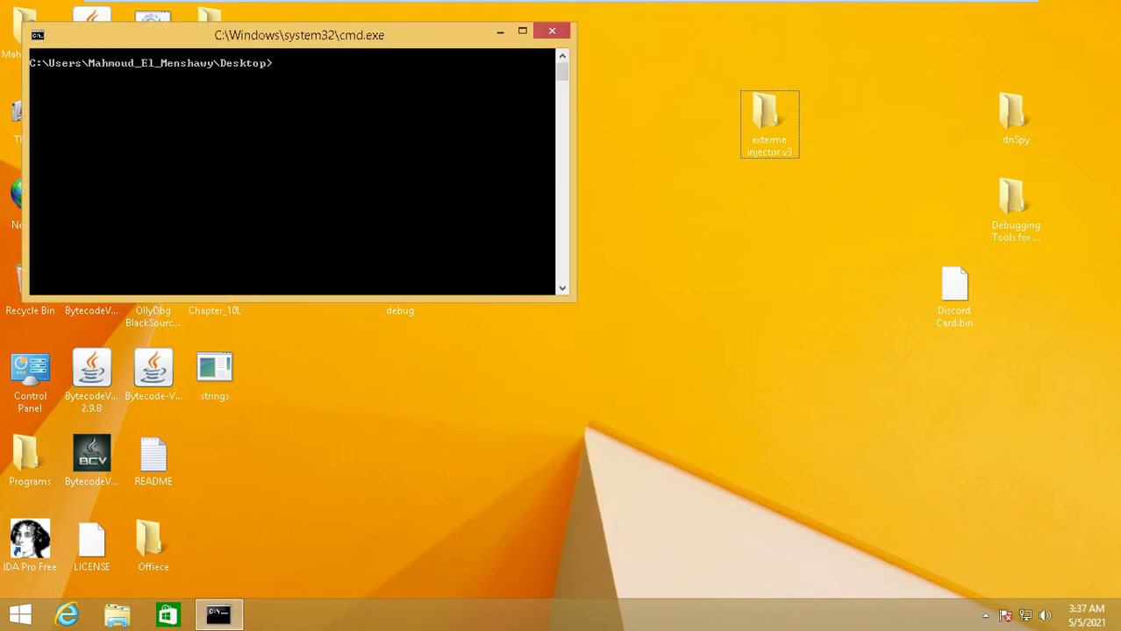
click(215, 374)
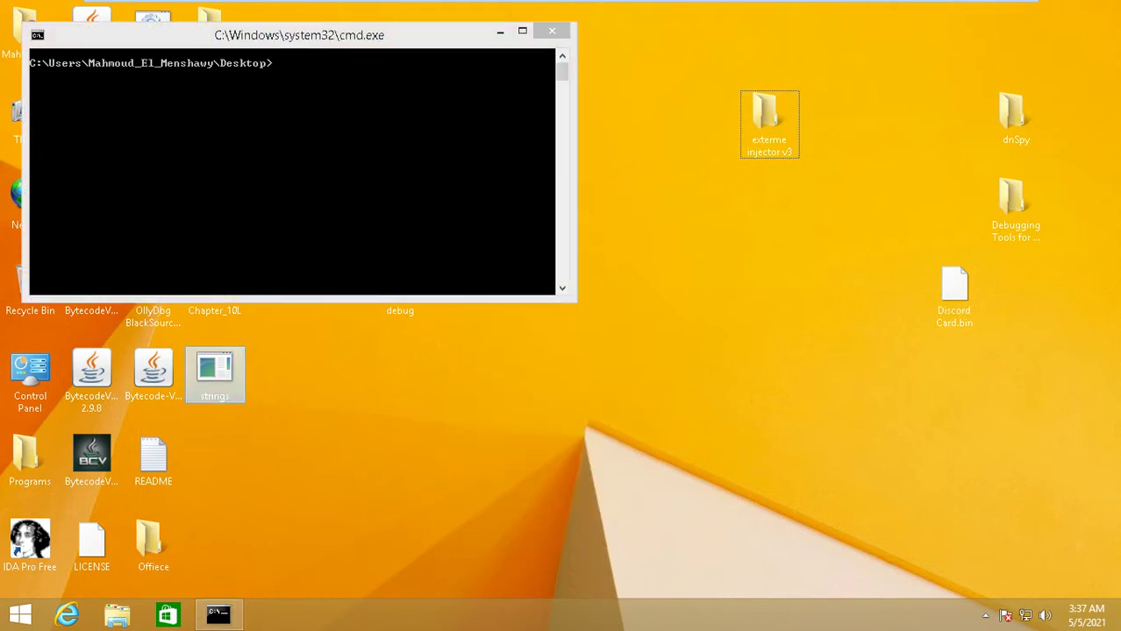
text(str)
key(Tab)
key(Return)
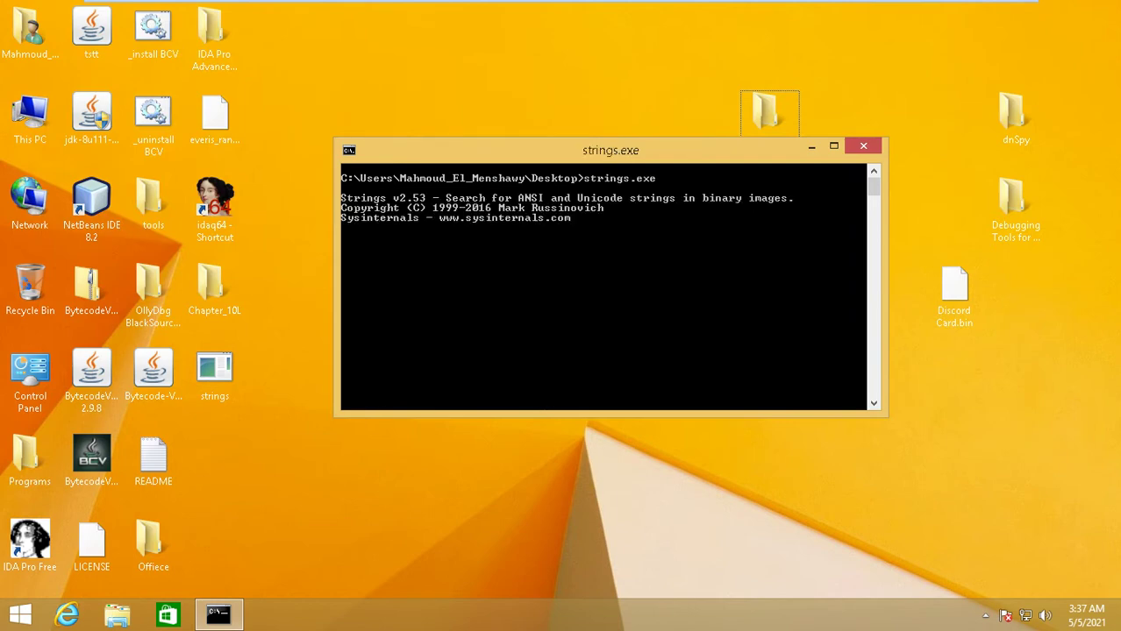
key(Return)
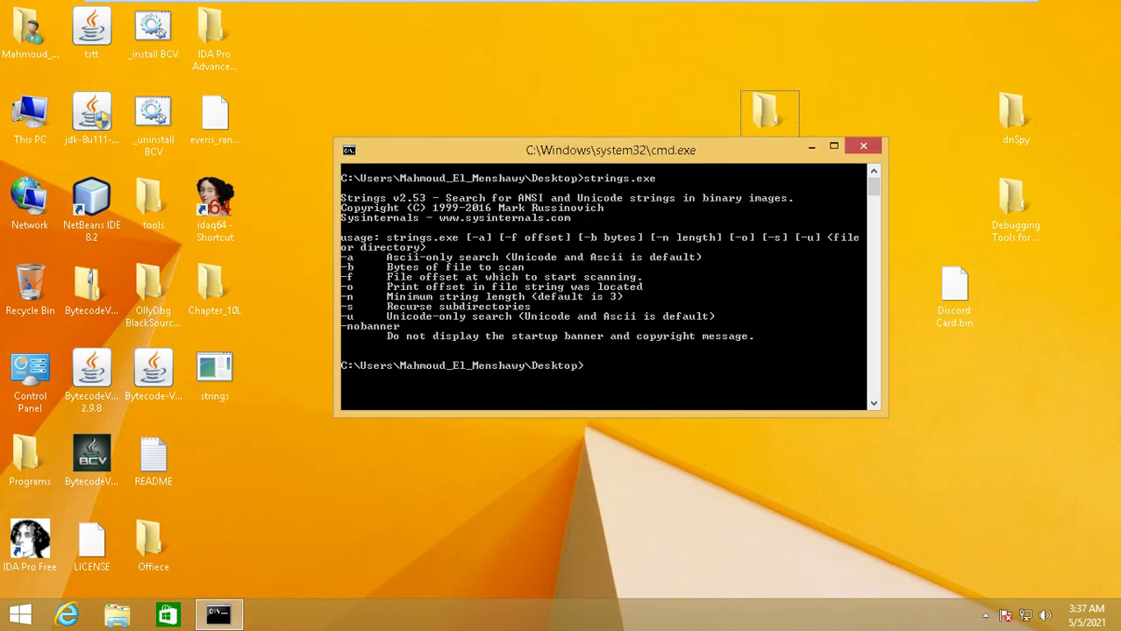
Step: Extract strings of at least 5 characters from debug.exe with strings.exe and write them to out.txt
key(Up)
text(-n 5)
drag(639, 148, 822, 140)
text(de)
key(Tab)
text(>)
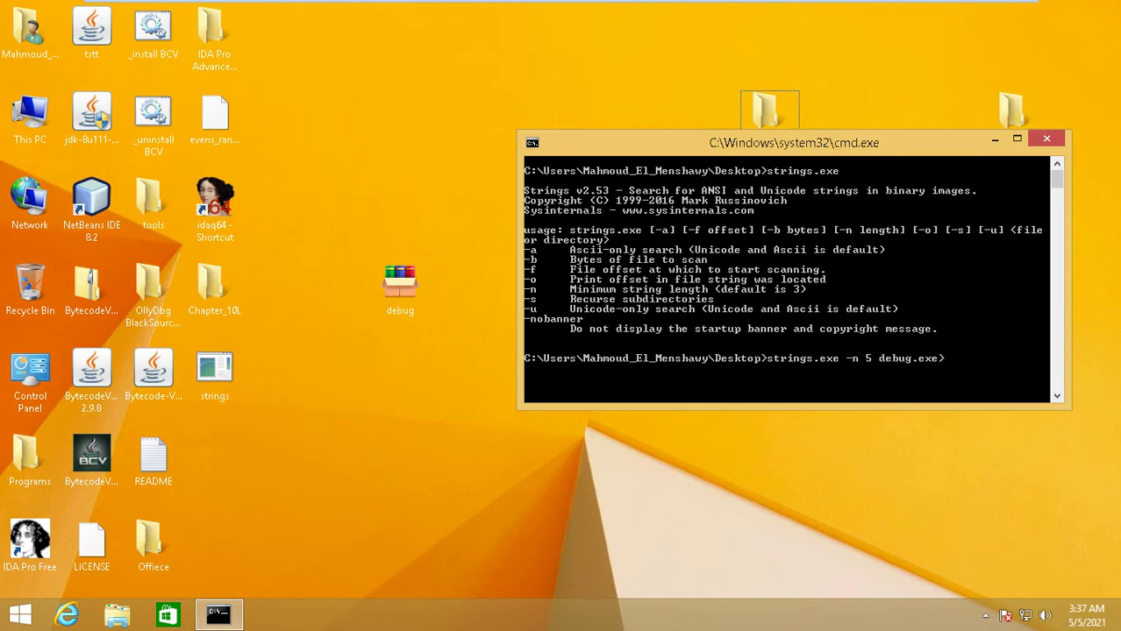
text(out.txt)
key(Return)
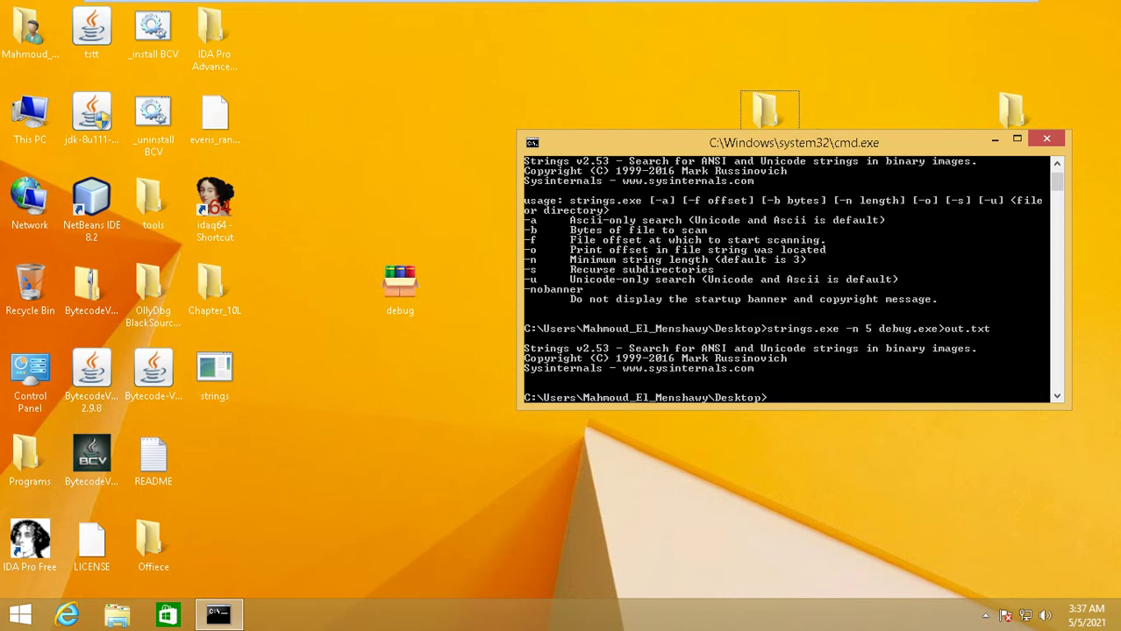
Step: Open the out text file maximized and examine the DOS-mode line and section names at its start
double_click(215, 461)
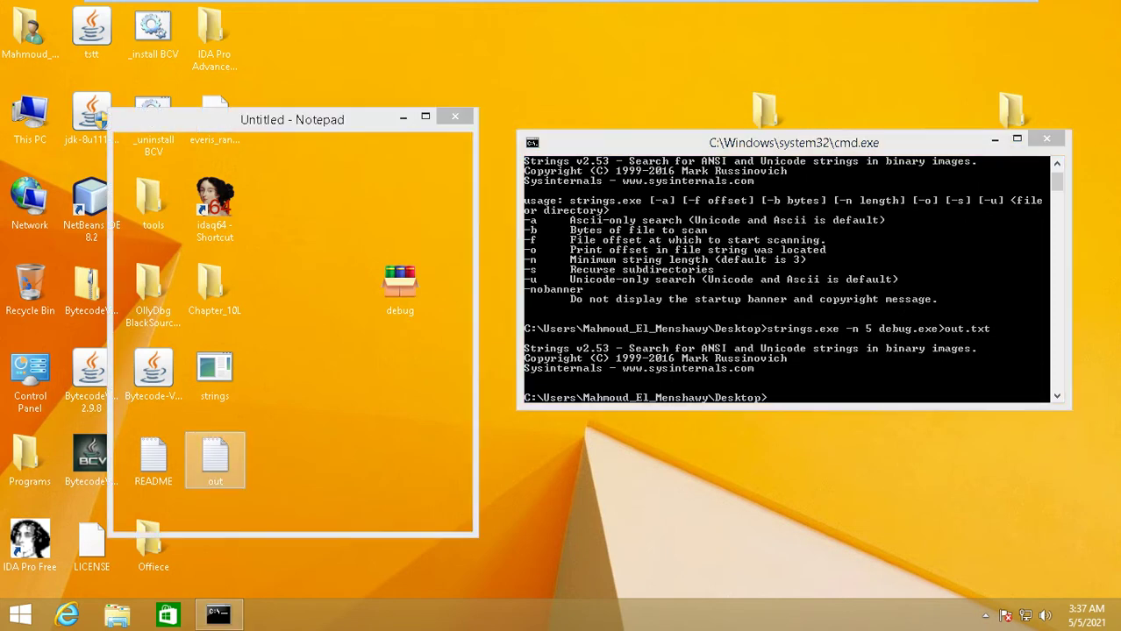
click(426, 116)
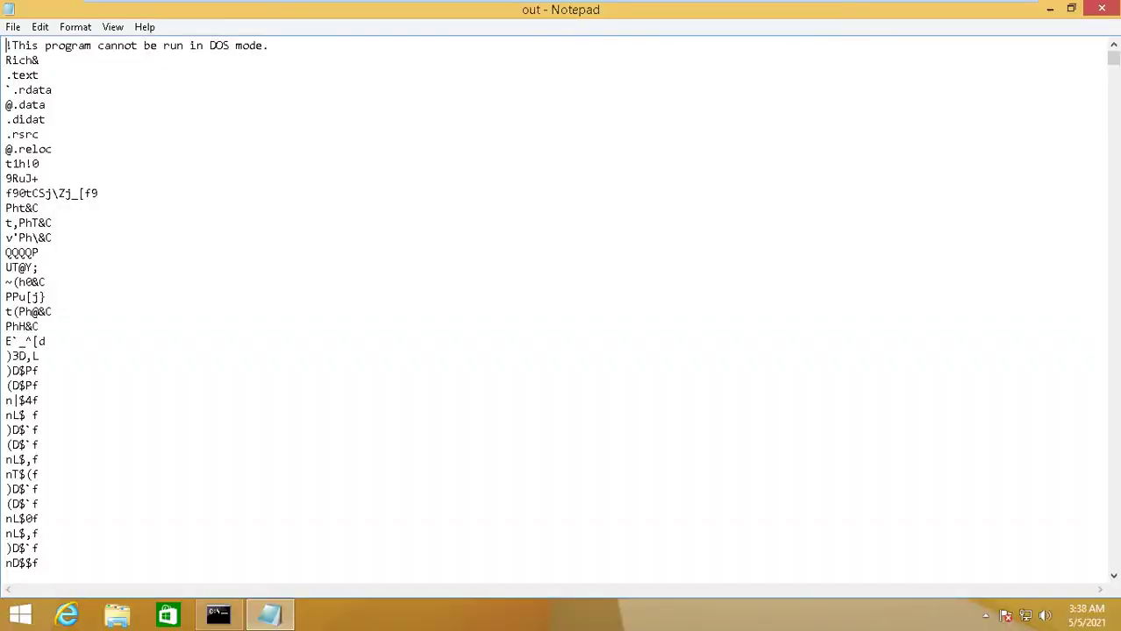
drag(268, 46, 182, 45)
click(52, 149)
Step: Examine the short strings further down out.txt, highlighting the six lines from D$(PU to D$ Pj
key(Down)
key(Down)
key(Down)
key(Down)
key(Down)
key(Down)
key(Down)
key(Down)
key(Down)
key(Down)
key(Down)
key(Down)
key(Down)
key(Page_Down)
key(Page_Down)
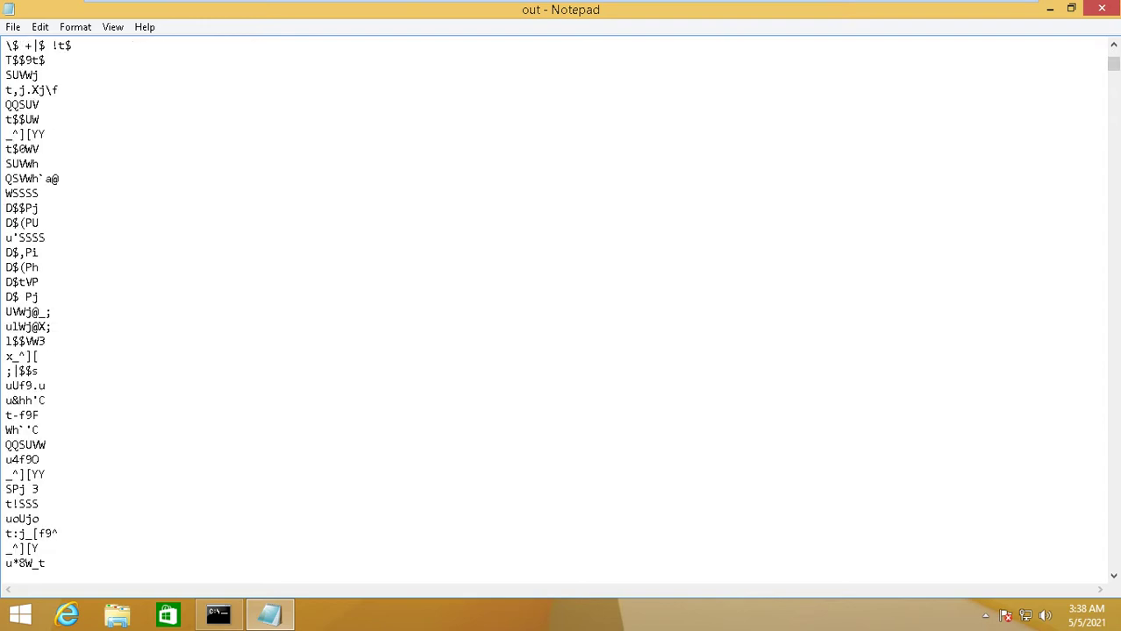
key(shift+Up)
key(shift+Up)
key(shift+Up)
key(shift+Up)
key(shift+Up)
key(shift+Up)
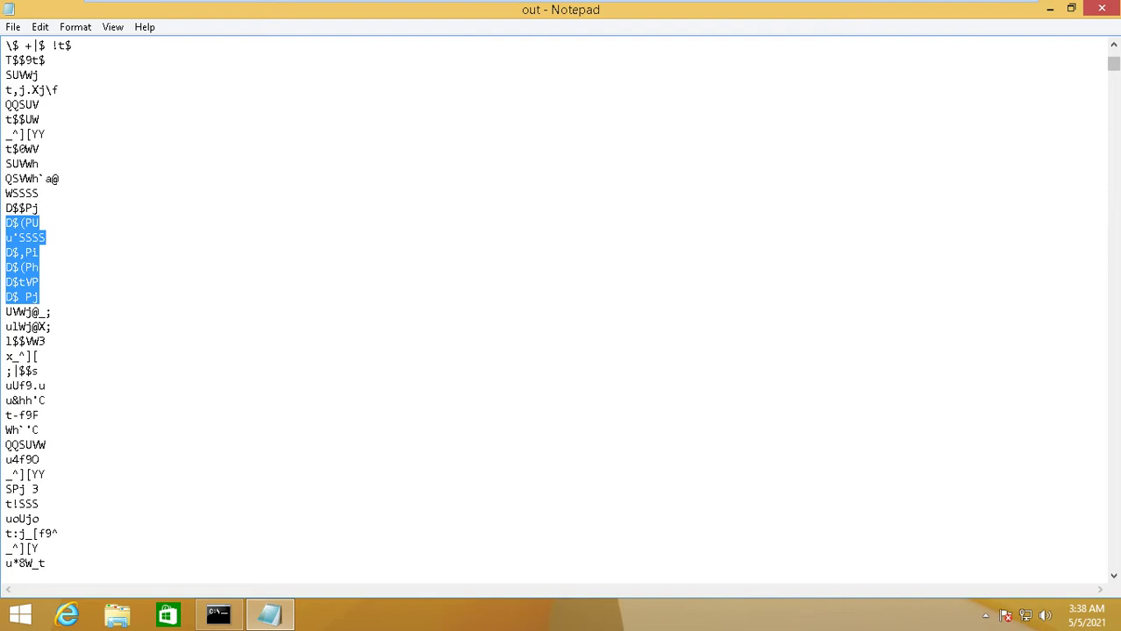
Step: Look through the remaining extracted strings for readable entries, highlighting mscoree.dll, and close the text file
key(Page_Down)
key(Page_Down)
key(Page_Down)
key(Page_Down)
key(Page_Down)
key(Page_Down)
key(Page_Down)
key(Page_Down)
key(Page_Down)
key(Page_Down)
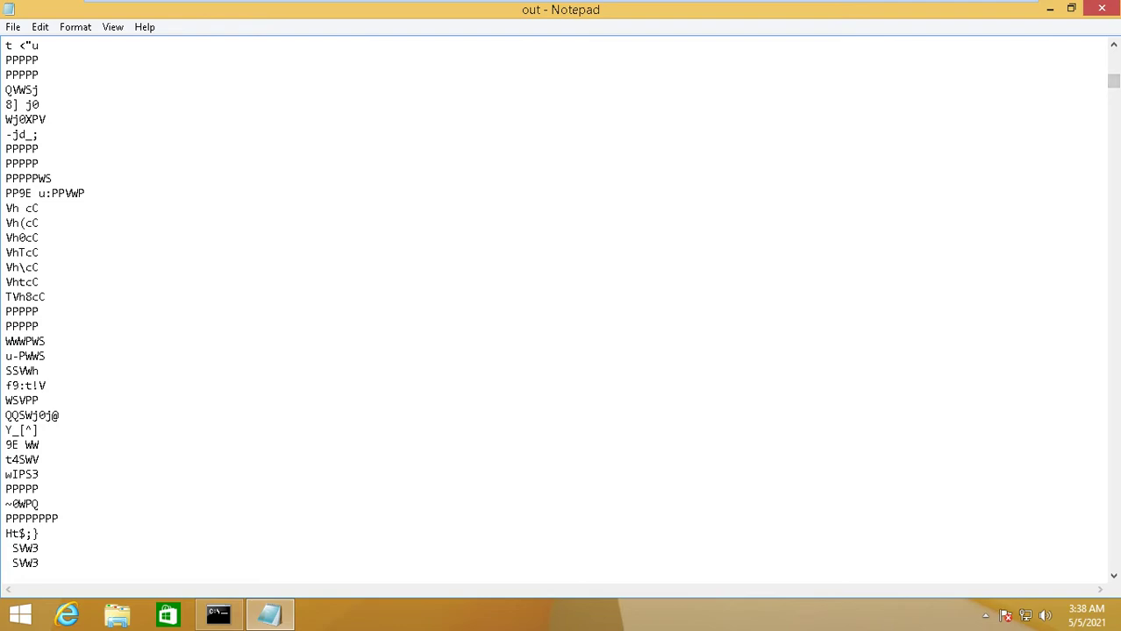
key(Page_Down)
key(Page_Down)
key(Page_Down)
key(Page_Down)
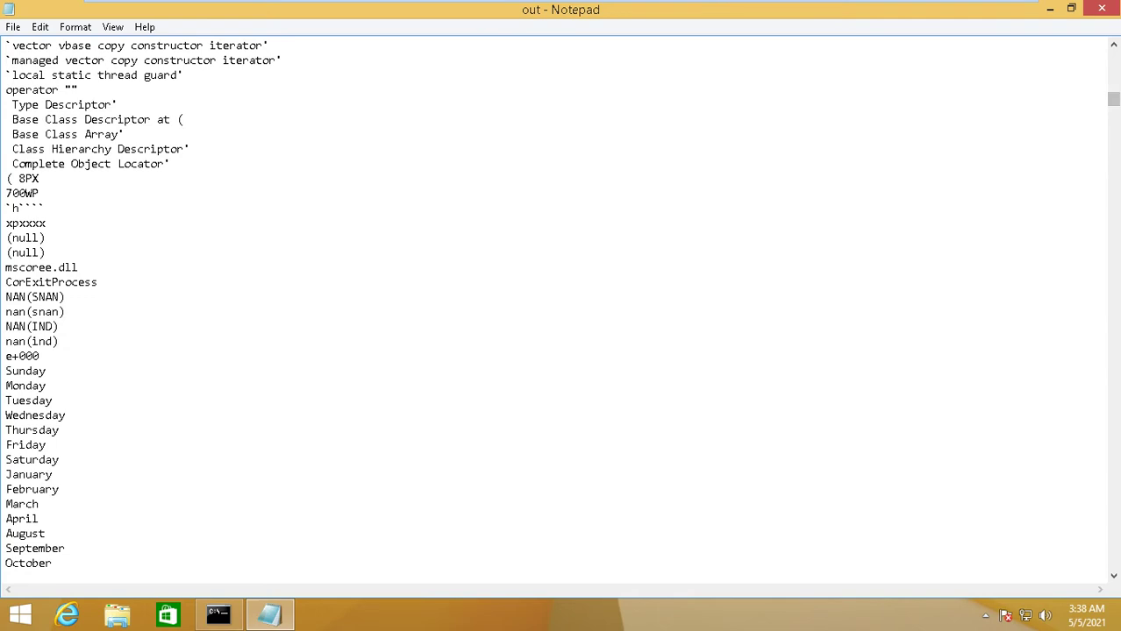
drag(79, 268, 6, 267)
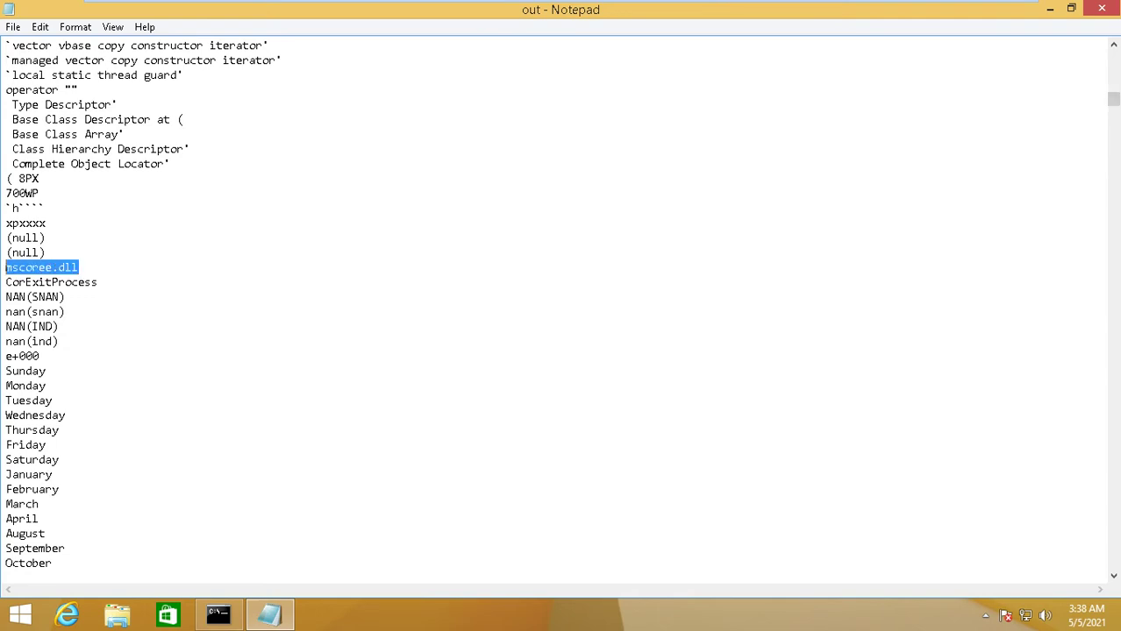
key(Right)
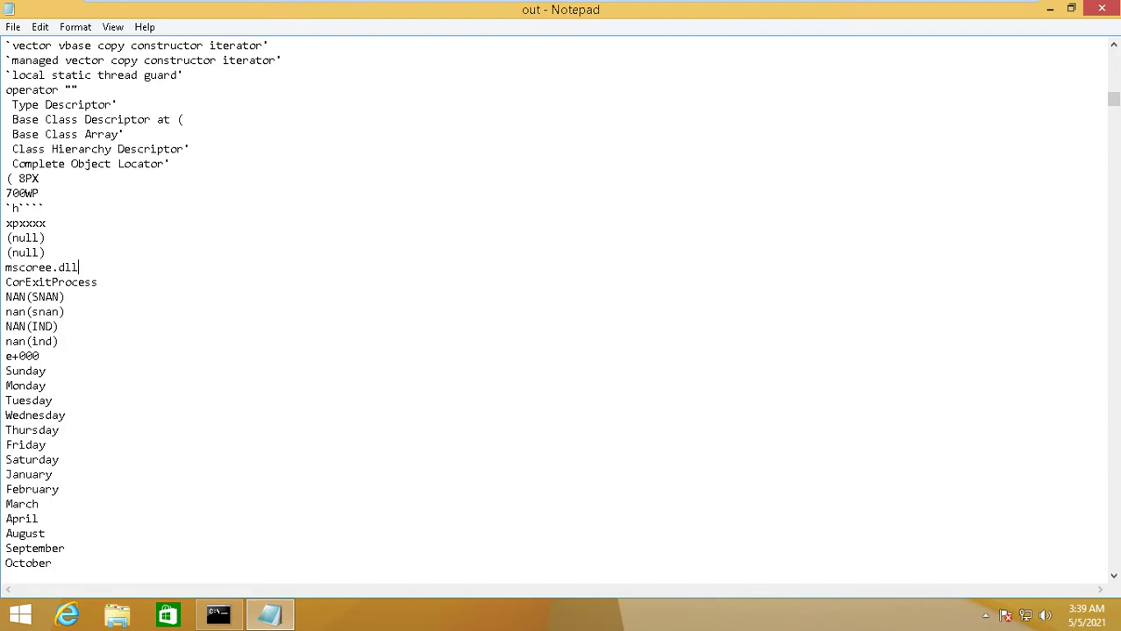
drag(1113, 98, 1113, 194)
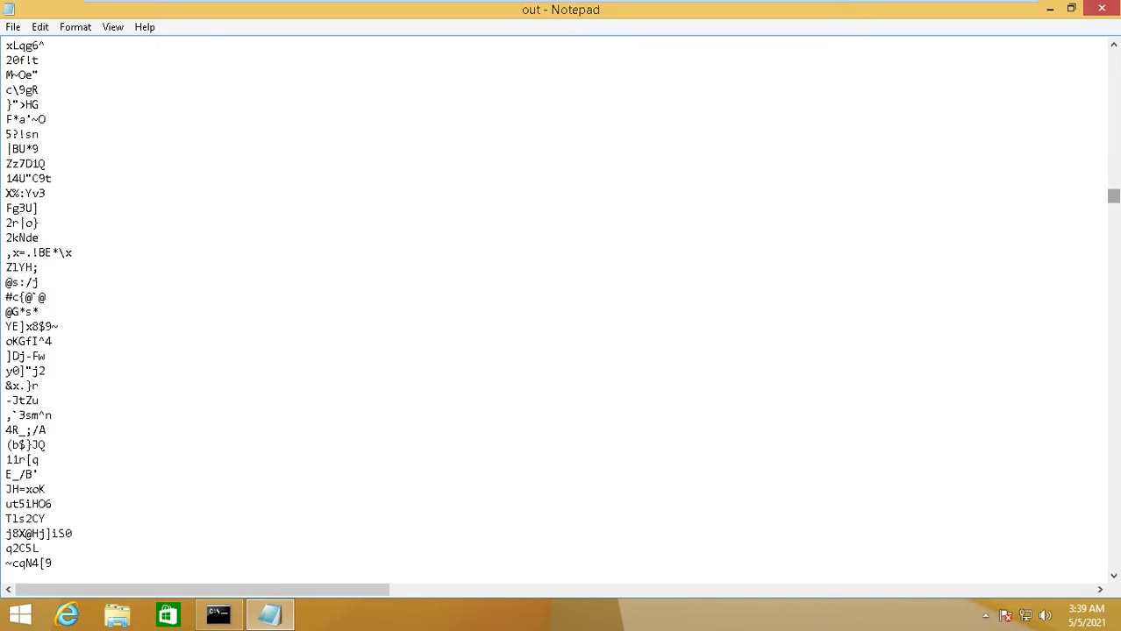
click(1102, 8)
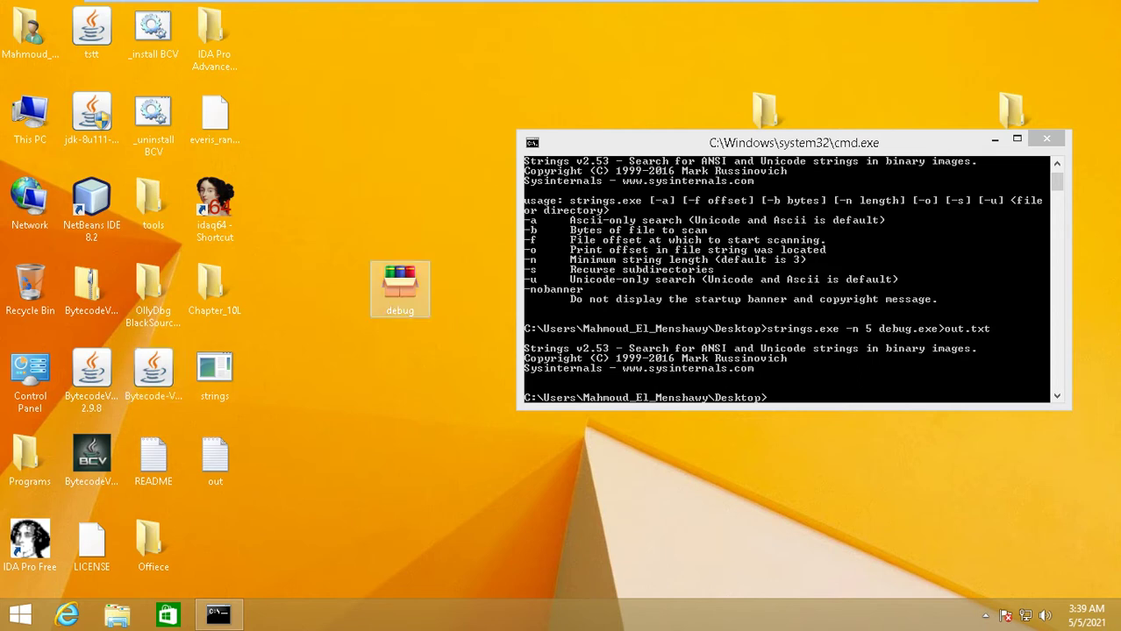
Step: Launch die from the Tools > File Scanners > DIE088 folder of OllyDbg BlackSource's Edition, and close the folder and command prompt windows
double_click(152, 293)
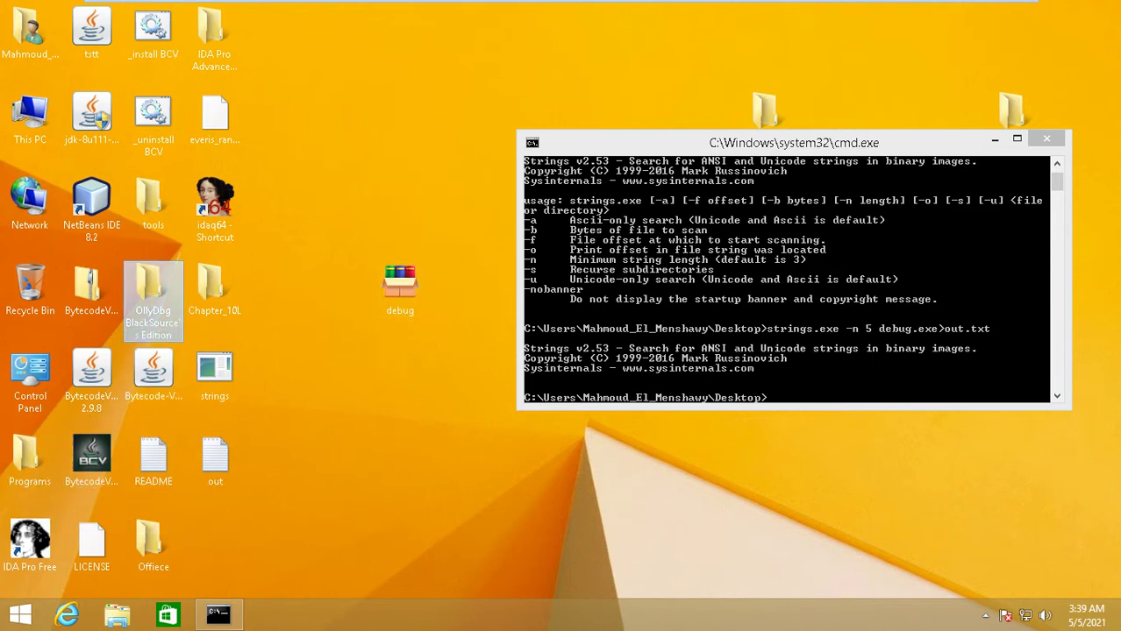
double_click(387, 284)
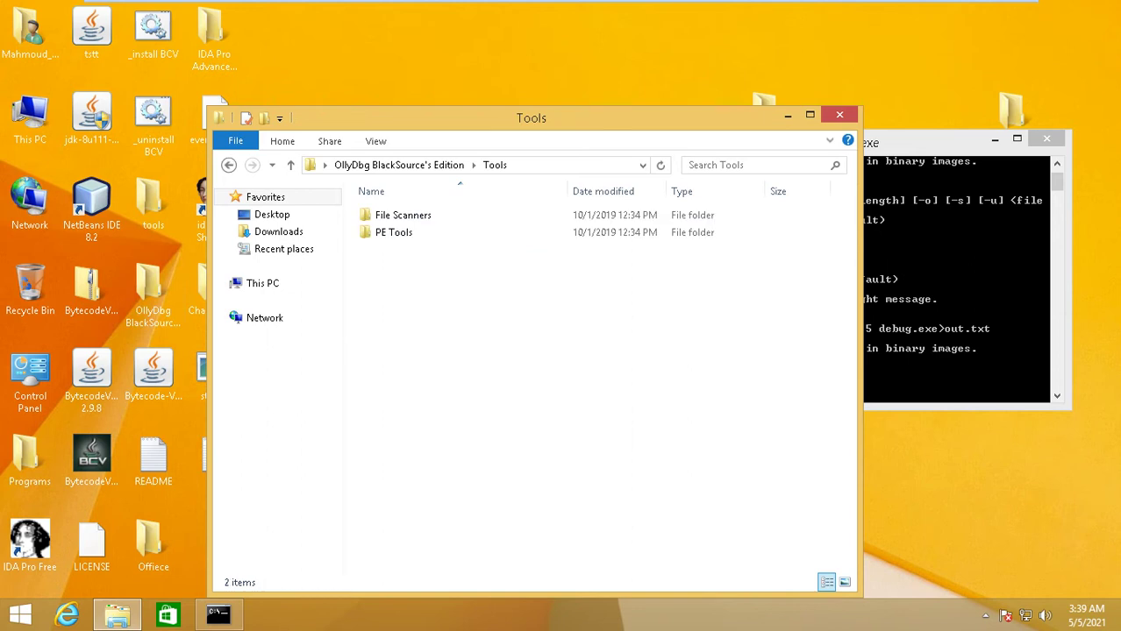
double_click(394, 215)
key(Down)
key(Down)
key(Up)
key(Up)
key(Return)
key(Down)
key(Down)
double_click(382, 250)
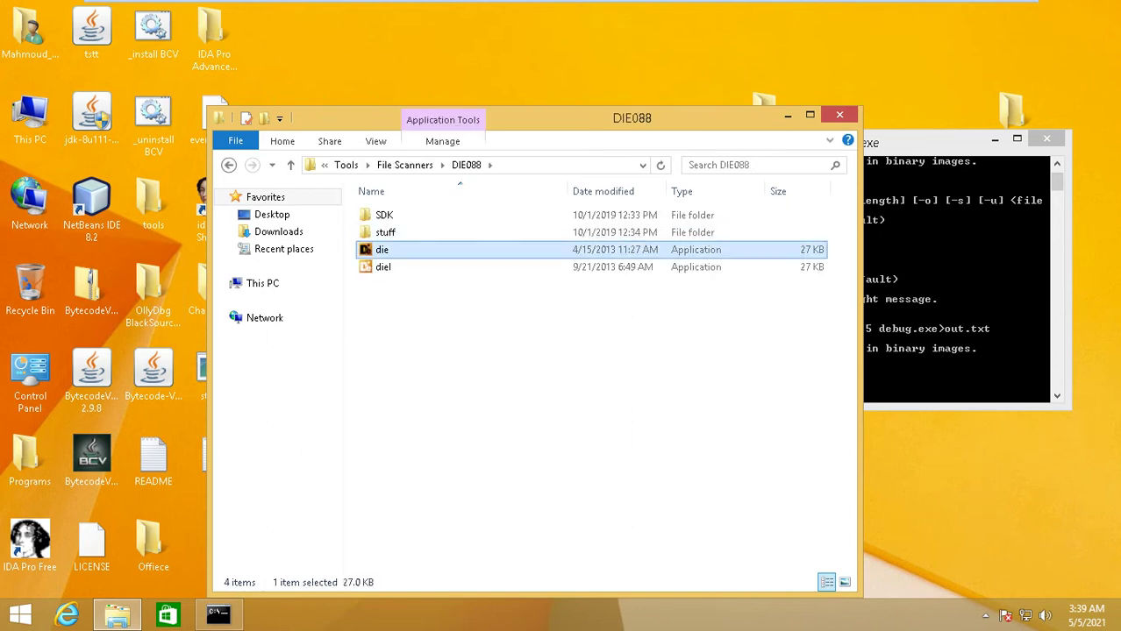
click(840, 115)
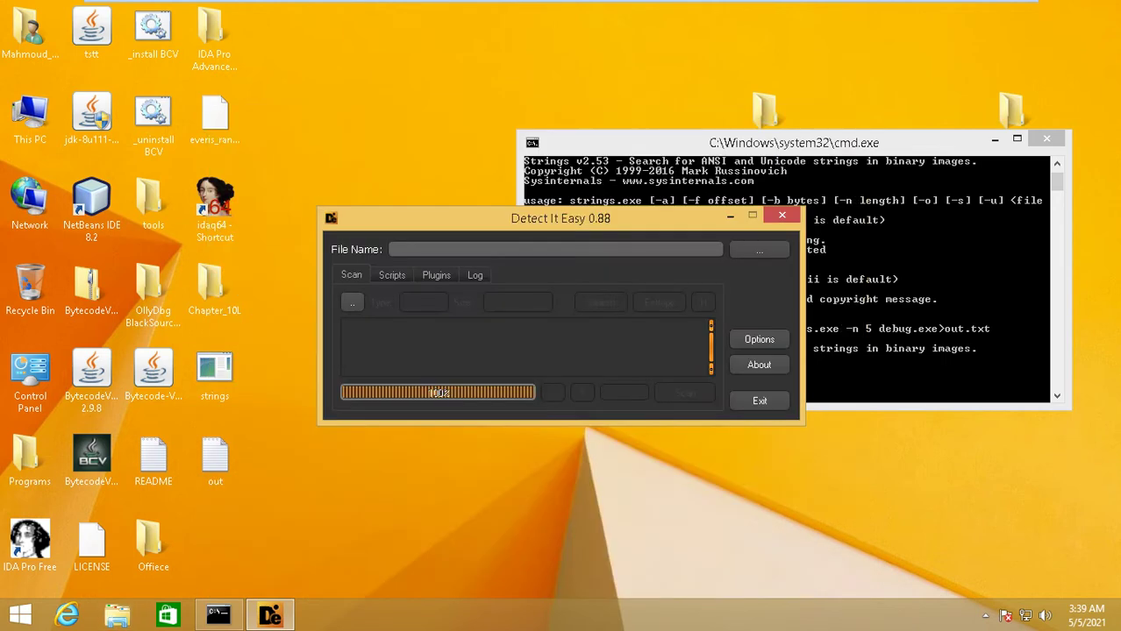
drag(899, 143, 885, 203)
click(1032, 199)
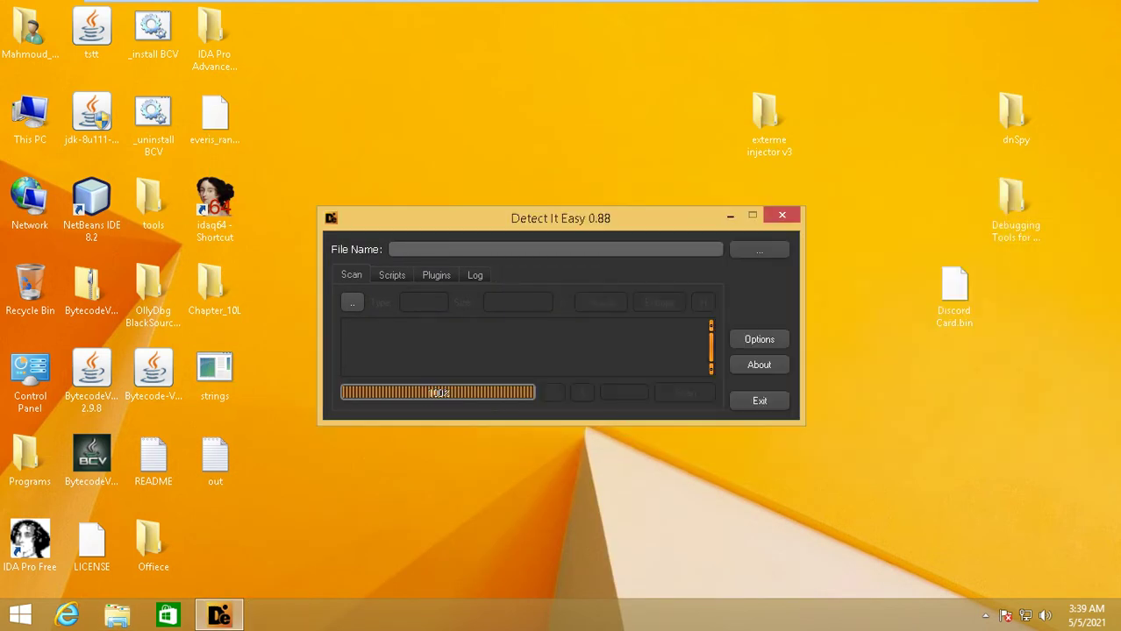
Step: Scan the desktop's debug.exe with Detect It Easy to check its compiler and packing, and close the scanner
drag(491, 219, 700, 183)
drag(400, 285, 701, 289)
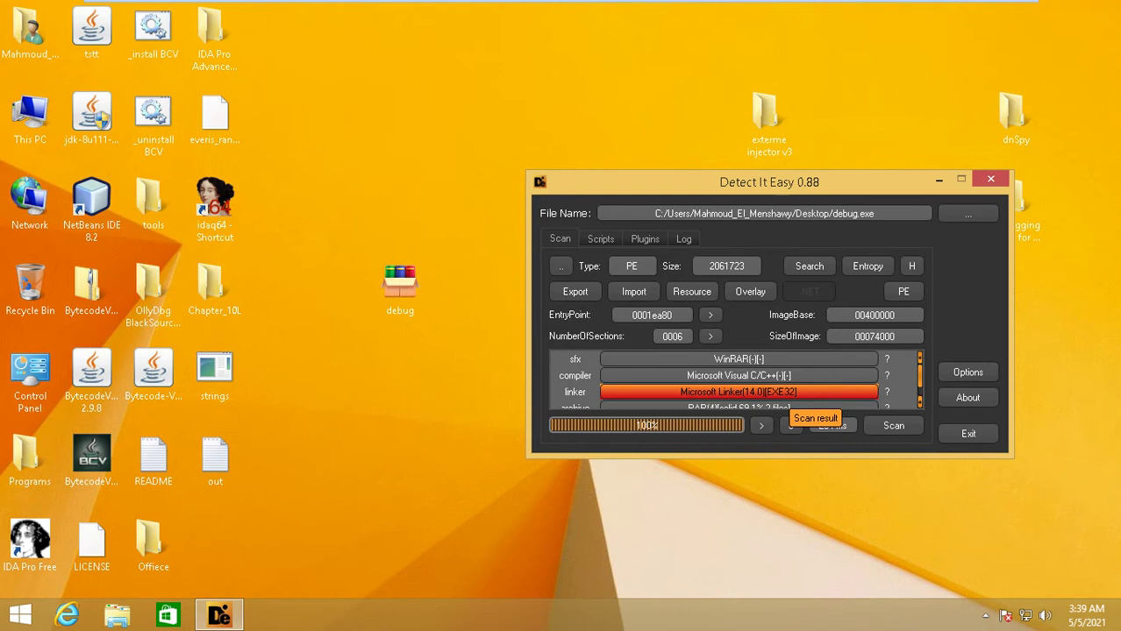
click(990, 179)
Step: Load debug.exe into IDA Pro as a Portable executable for 80386 (PE) and accept the PDB symbol lookup
drag(400, 285, 226, 218)
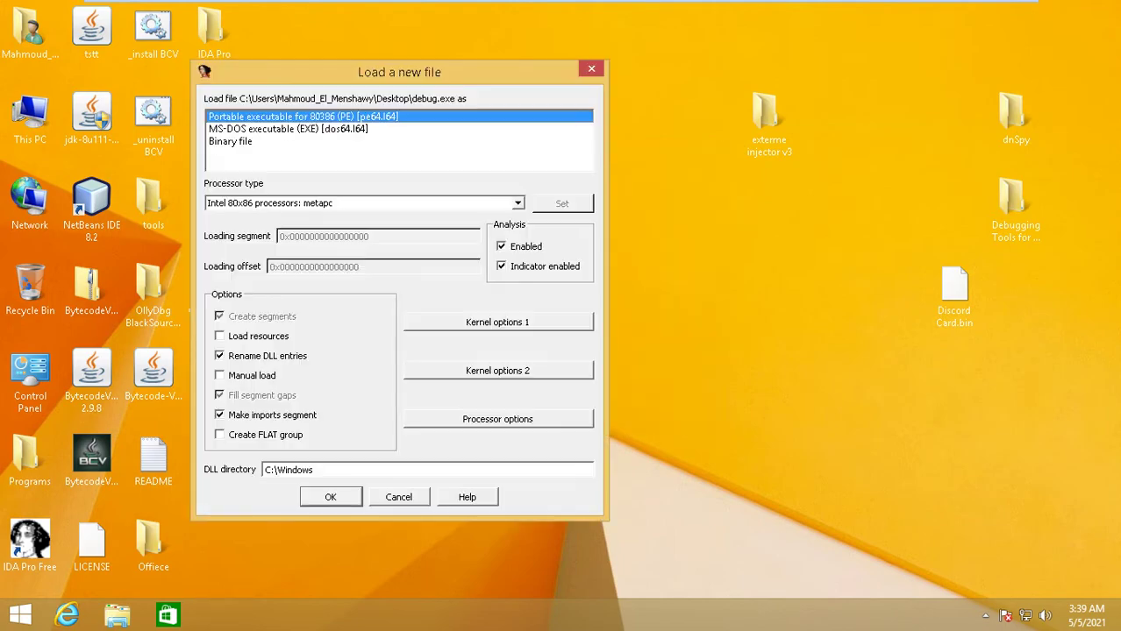
click(330, 497)
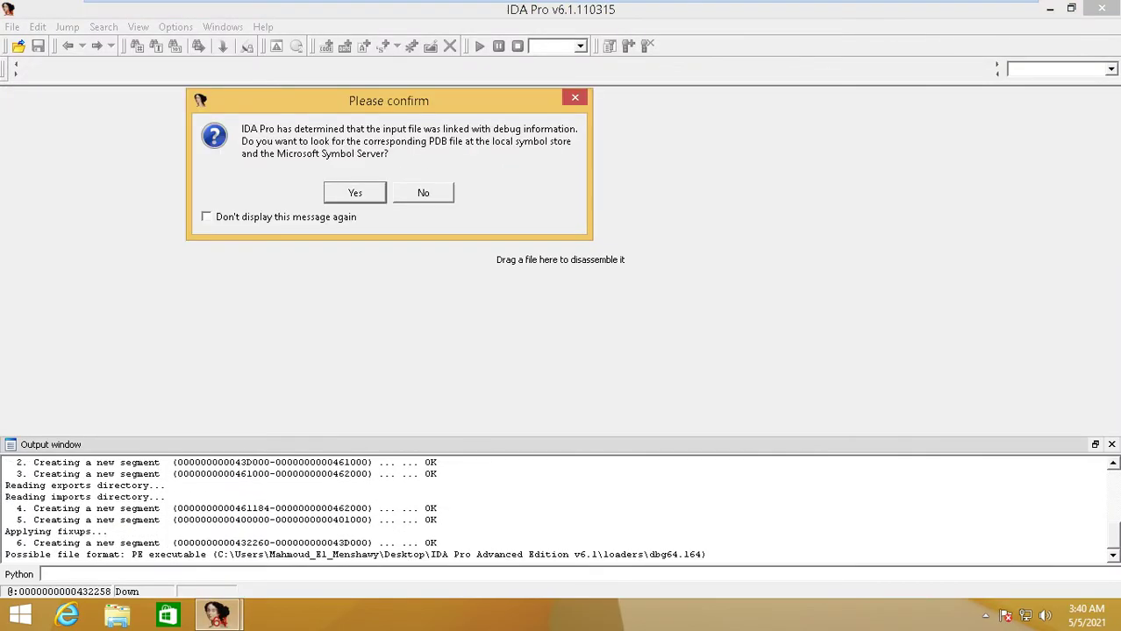
key(Return)
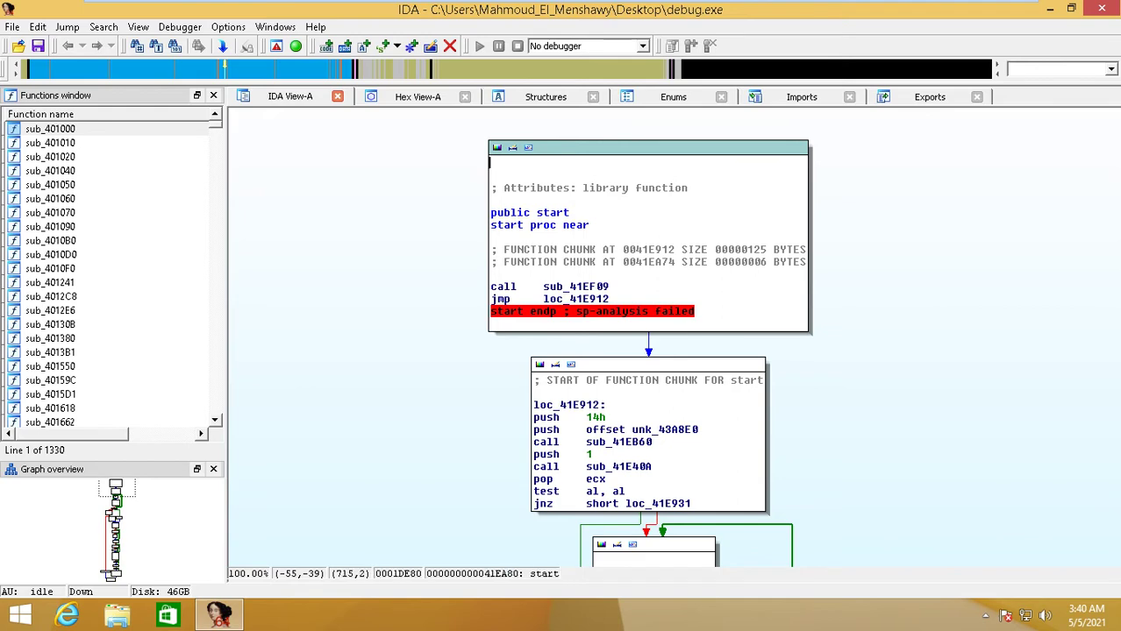
Step: Open the list of imported functions for debug.exe and examine the KERNEL32 directory and file operation entries down to WriteFile
click(801, 97)
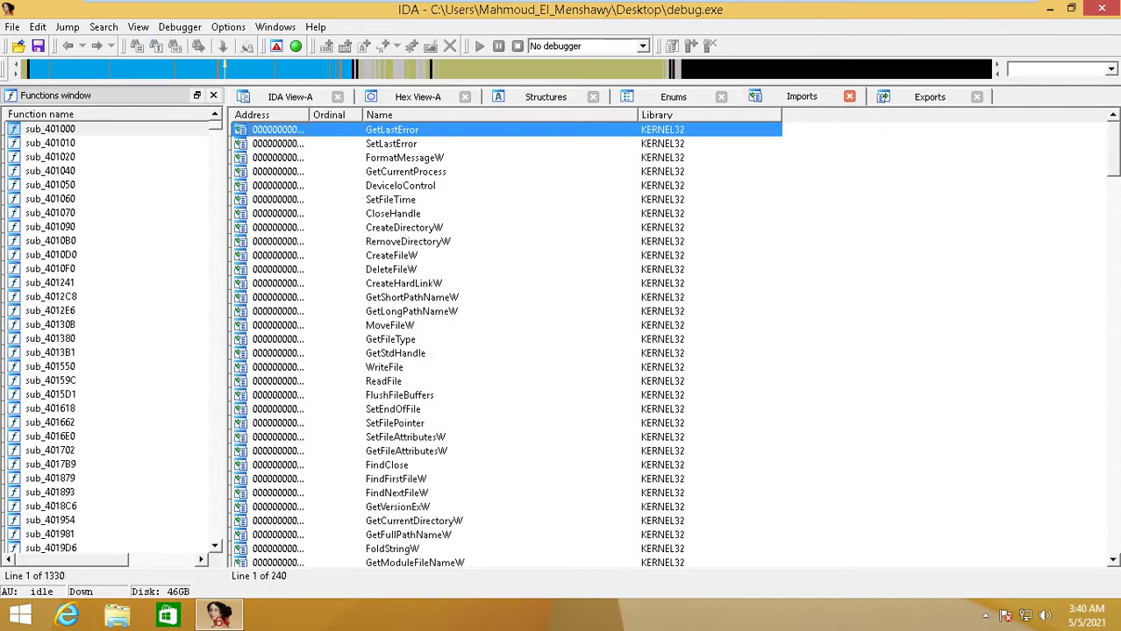
click(393, 214)
click(404, 228)
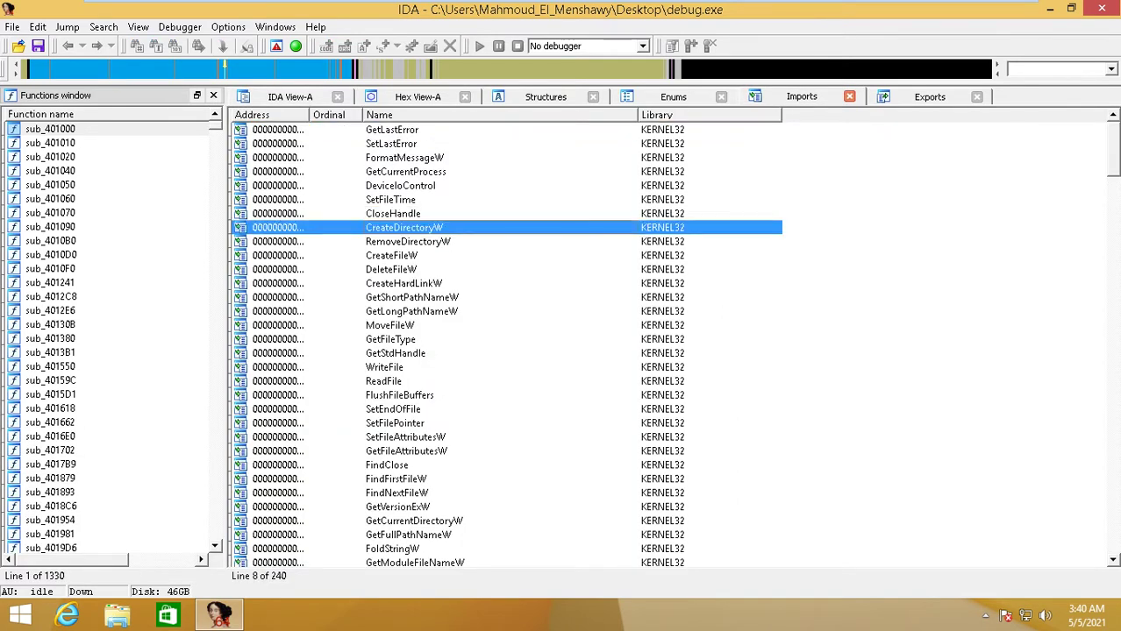
click(408, 242)
key(Up)
key(Up)
key(Up)
key(Up)
key(Up)
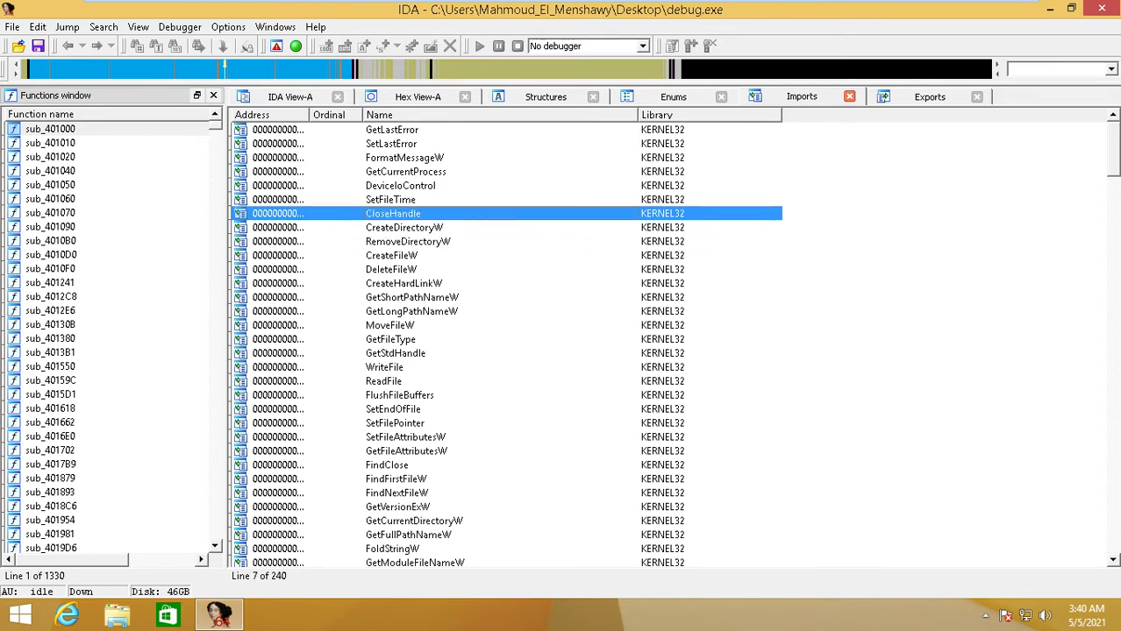
key(Down)
key(Down)
key(Down)
key(Down)
key(Down)
key(Down)
key(Down)
key(Down)
key(Down)
key(Down)
key(Down)
key(Down)
key(Down)
key(Down)
key(Down)
key(Down)
key(Down)
key(Down)
key(Down)
key(Down)
key(Down)
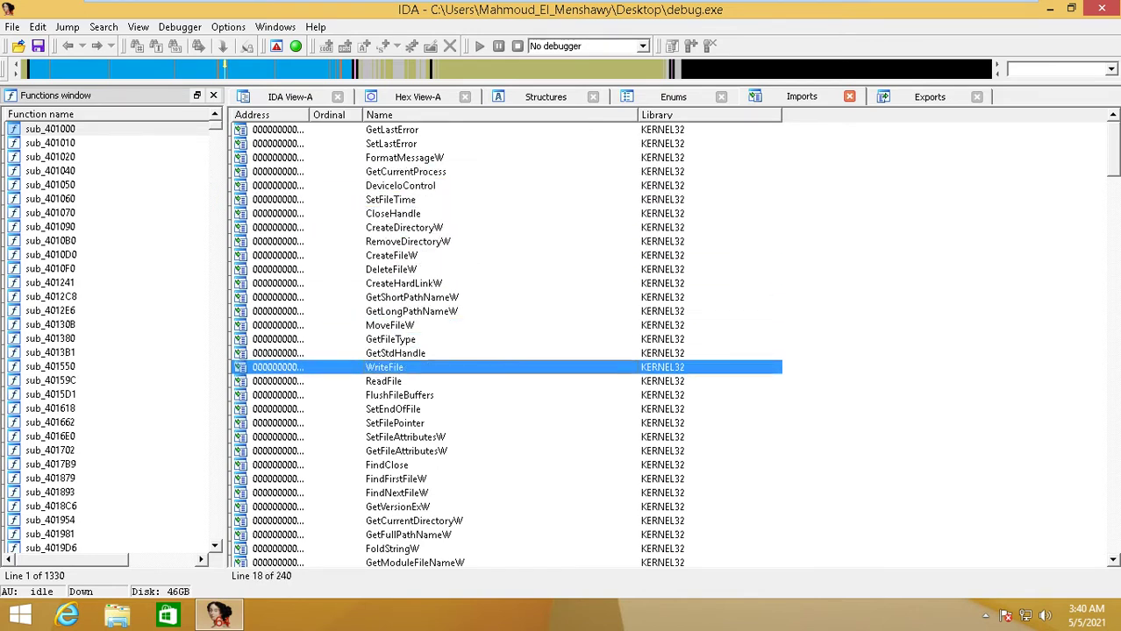
Step: Continue through the KERNEL32 imports past the process and thread functions down to LeaveCriticalSection
key(Down)
key(Down)
key(Down)
key(Down)
key(Down)
key(Down)
key(Down)
key(Down)
key(Down)
key(Down)
key(Down)
key(Down)
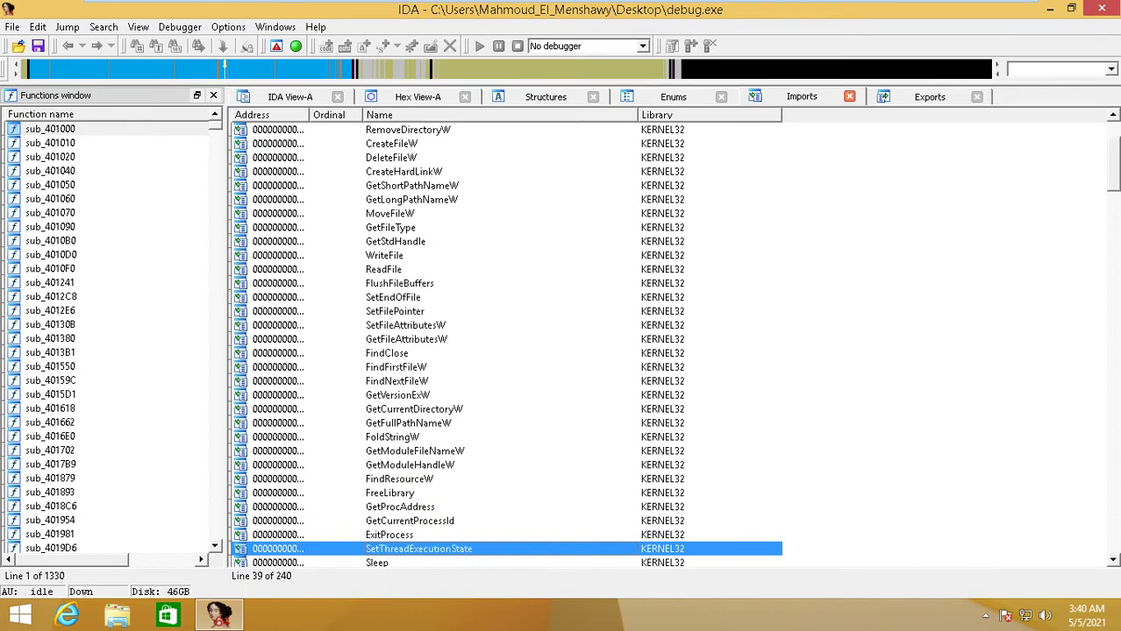
key(Down)
key(Down)
key(Down)
key(Down)
key(Down)
key(Down)
key(Down)
key(Down)
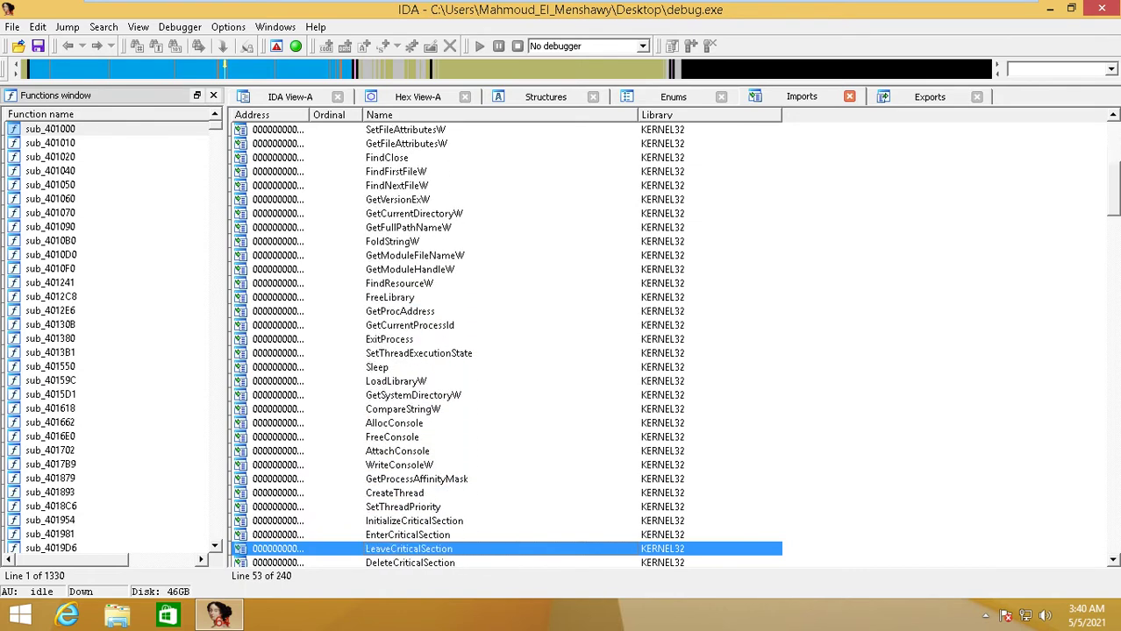
Step: Go back up to FreeLibrary and examine the library-loading imports from GetProcAddress to LoadLibraryW
key(Up)
key(Up)
key(Up)
key(Up)
key(Up)
key(Up)
key(Up)
key(Up)
key(Up)
key(Up)
key(Up)
key(Up)
key(Up)
key(Up)
key(Up)
key(Up)
key(Up)
key(Up)
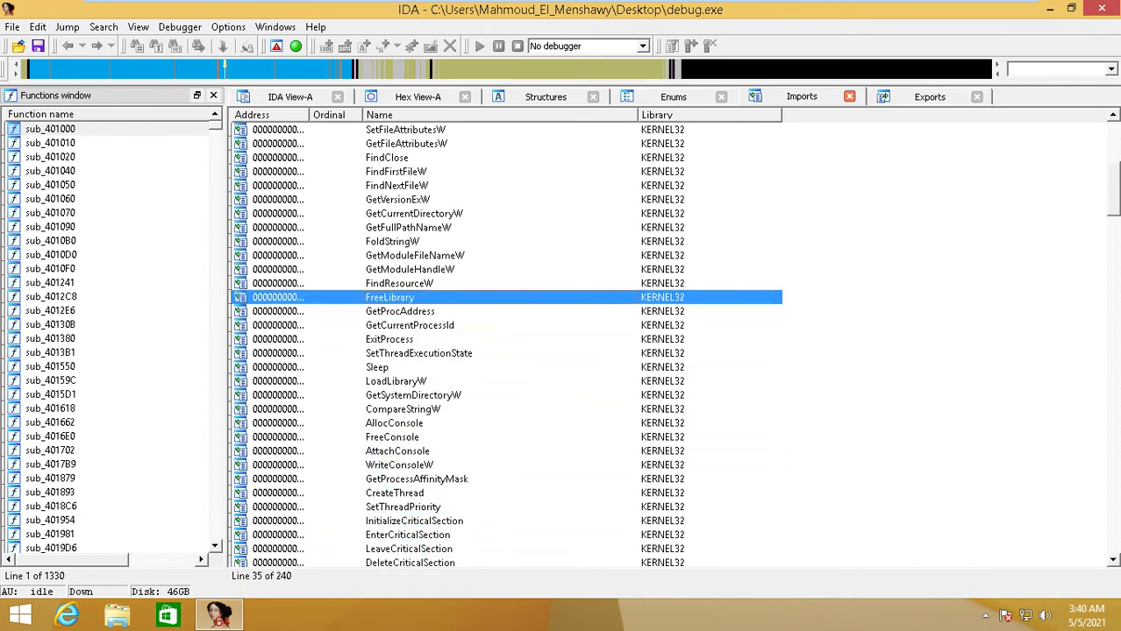
key(Down)
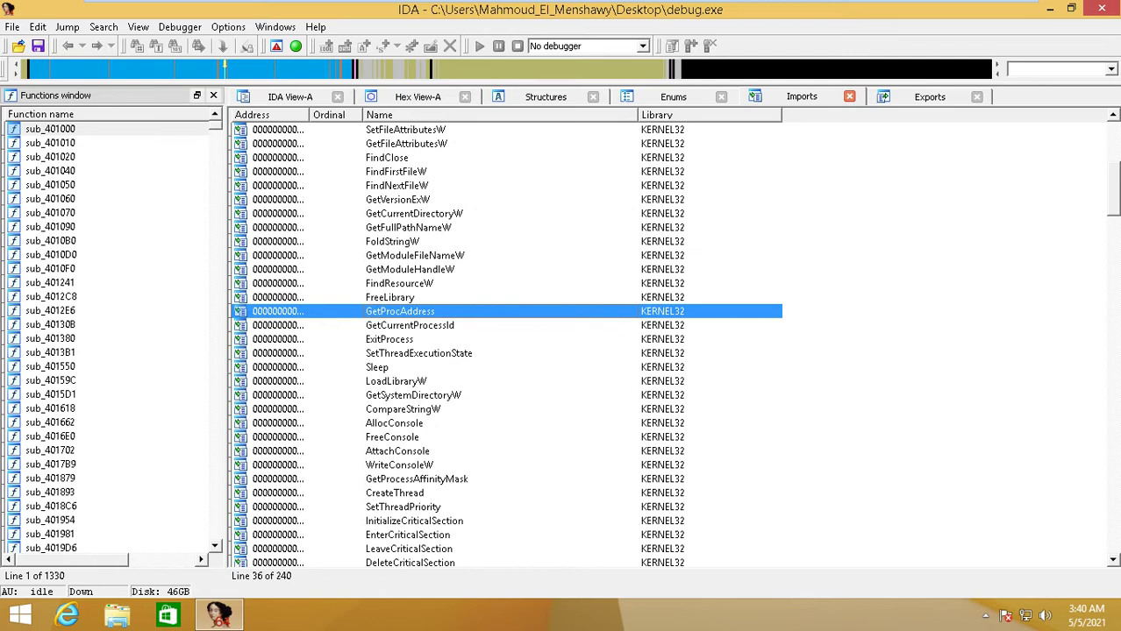
key(Down)
key(Down)
key(Down)
key(Down)
key(Down)
key(Down)
key(Down)
key(Down)
key(Down)
key(Down)
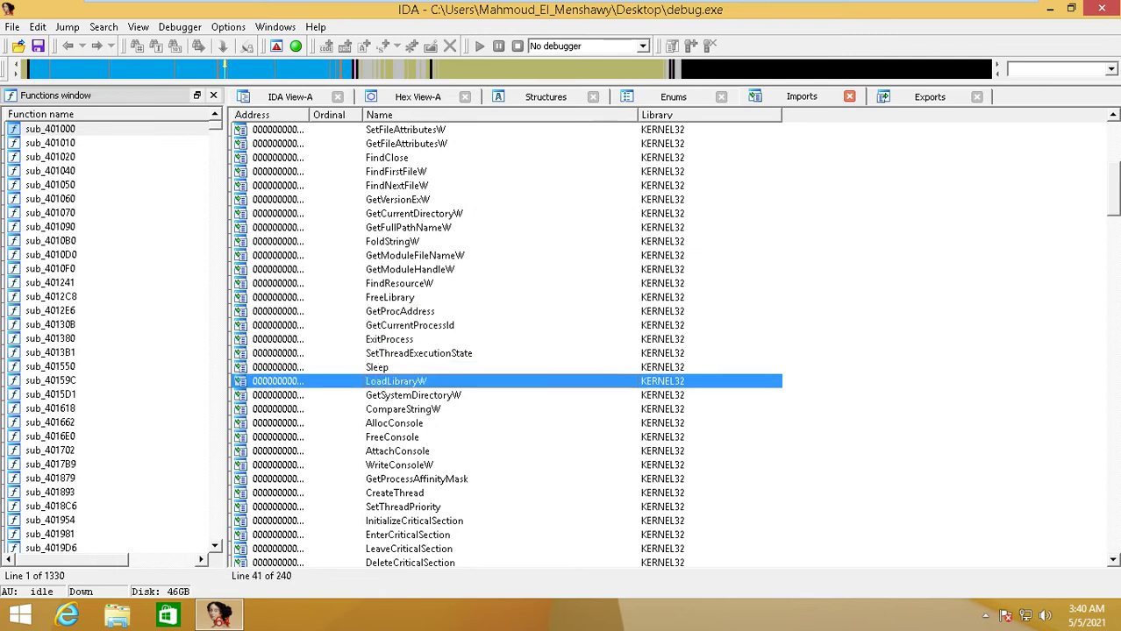
Step: Examine the console, thread, synchronization and system time imports from LoadLibraryW down to LockResource
key(Down)
key(Down)
key(Down)
key(Down)
key(Down)
key(Down)
key(Down)
key(Down)
key(Down)
key(Down)
key(Down)
key(Down)
key(Down)
key(Down)
key(Down)
key(Down)
key(Down)
key(Down)
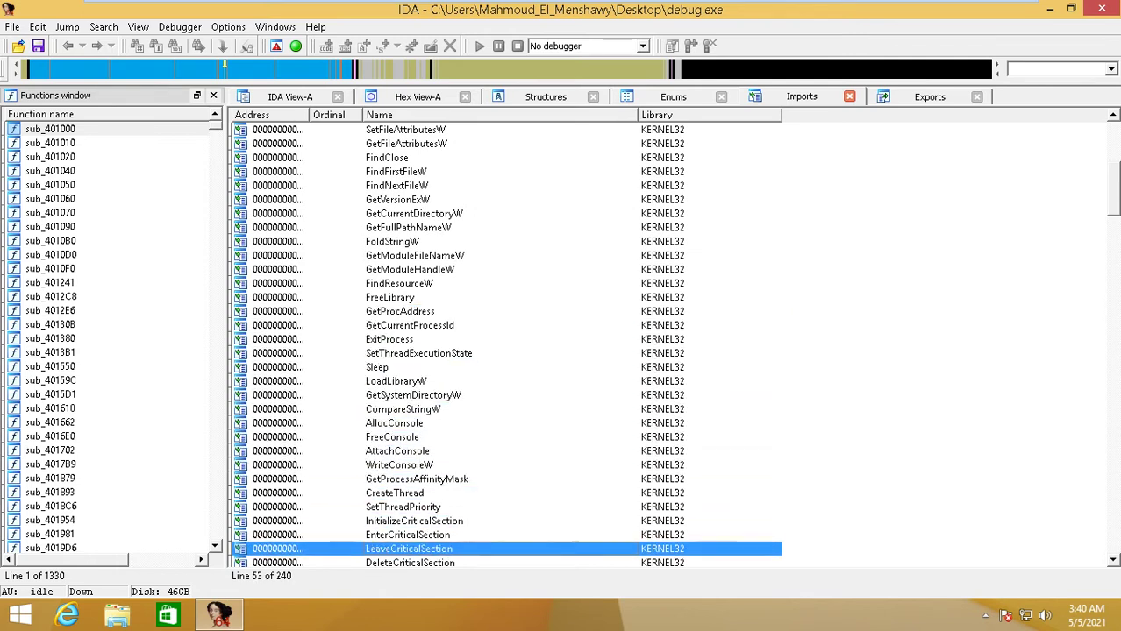
key(Down)
key(Down)
key(Down)
key(Down)
key(Down)
key(Down)
key(Down)
key(Down)
key(Down)
key(Down)
key(Down)
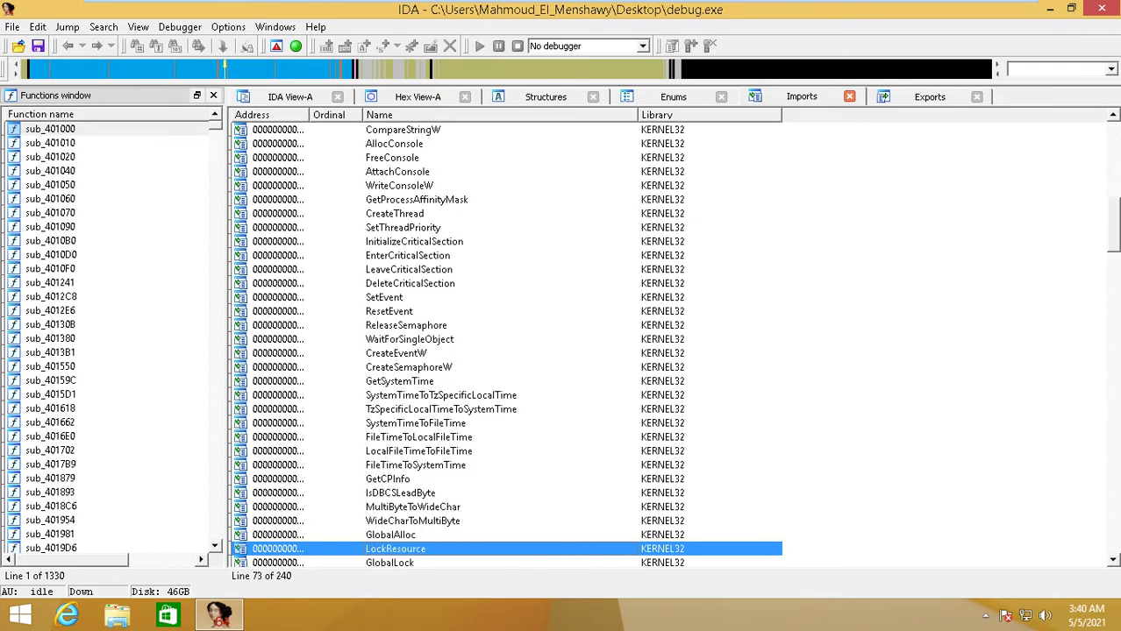
Step: Examine the resource, file mapping and environment imports around LockResource and down to GetLocaleInfoW
key(Up)
key(Up)
key(Up)
key(Down)
key(Down)
key(Down)
key(Down)
key(Down)
key(Down)
key(Down)
key(Down)
key(Down)
key(Down)
key(Down)
key(Down)
key(Down)
key(Down)
key(Down)
key(Down)
key(Down)
key(Down)
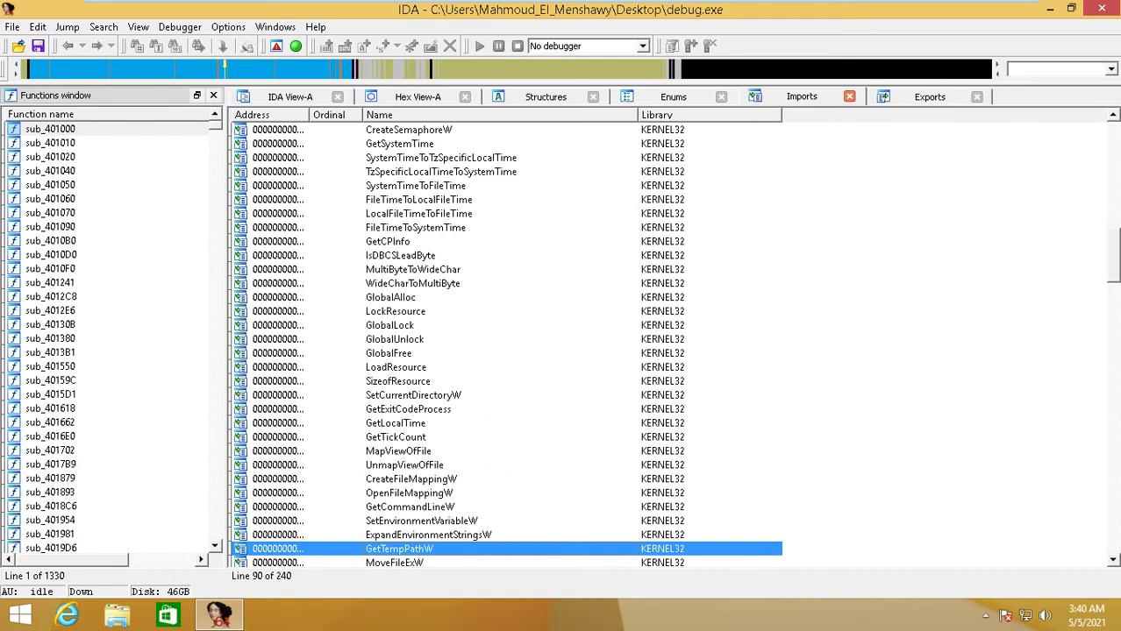
key(Down)
key(Down)
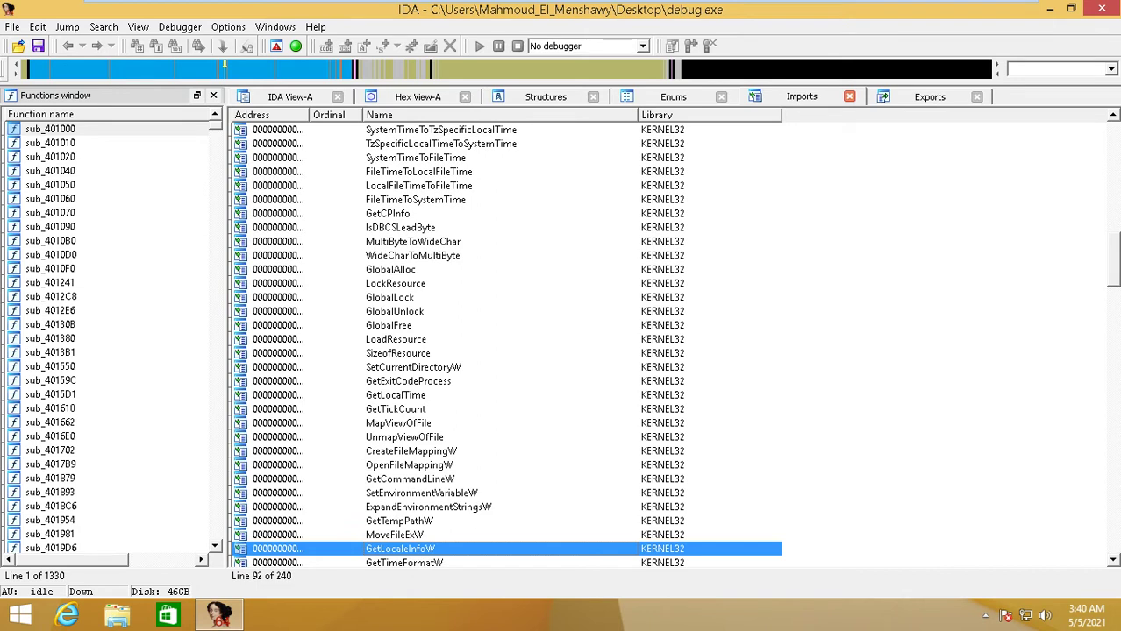
Step: Examine the locale, console and virtual memory imports from GetLocaleInfoW down to LoadLibraryExA
key(Down)
key(Down)
key(Down)
key(Down)
key(Down)
key(Down)
key(Down)
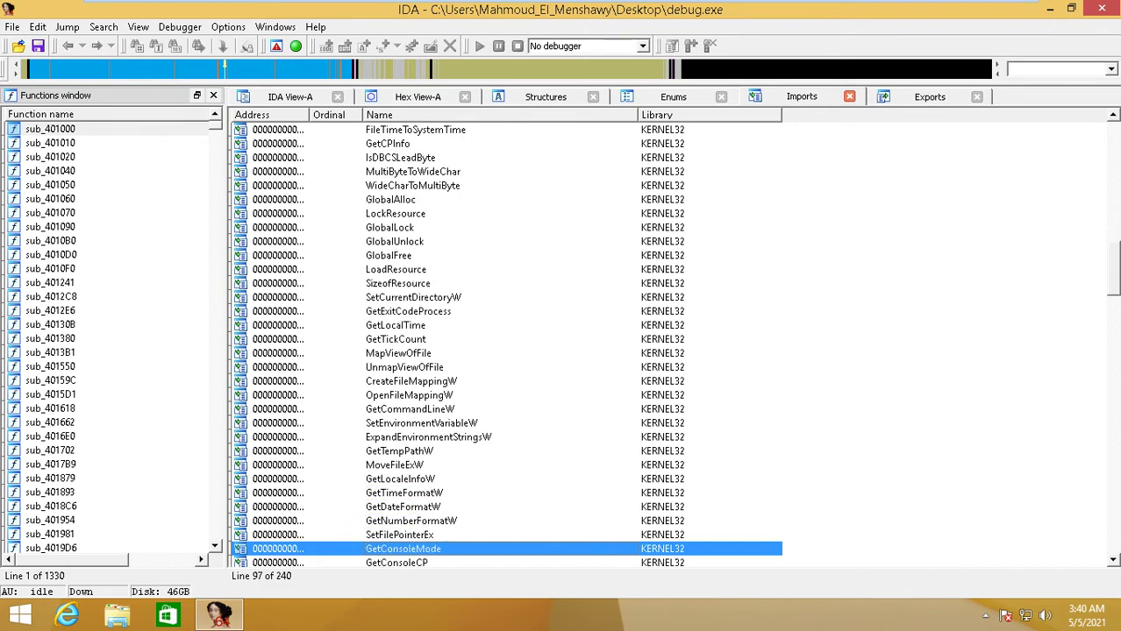
key(Down)
key(Down)
key(Down)
key(Down)
key(Down)
key(Down)
key(Down)
key(Down)
key(Down)
key(Down)
key(Down)
key(Down)
key(Down)
key(Down)
key(Down)
key(Down)
key(Down)
key(Down)
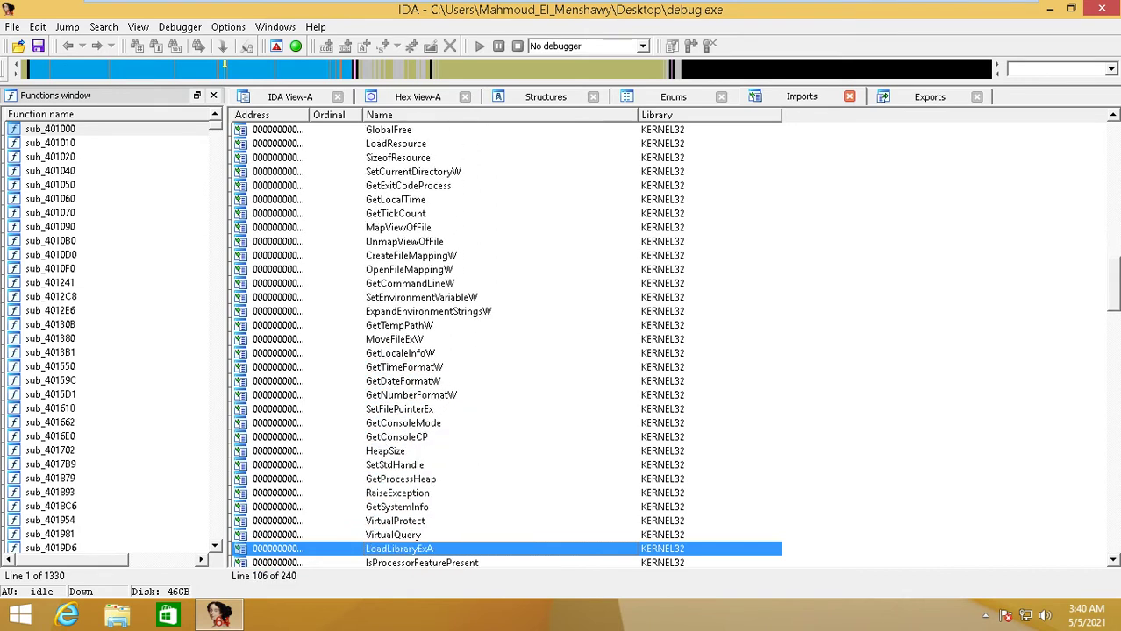
Step: Examine the debugger-check, exception, thread-local storage, heap and GDI+ imports from LoadLibraryExA down to OpenProcessToken
key(Down)
key(Down)
key(Down)
key(Down)
key(Down)
key(Down)
key(Down)
key(Down)
key(Down)
key(Down)
key(Down)
key(Down)
key(Down)
key(Down)
key(Down)
key(Down)
key(Down)
key(Down)
key(Down)
key(Down)
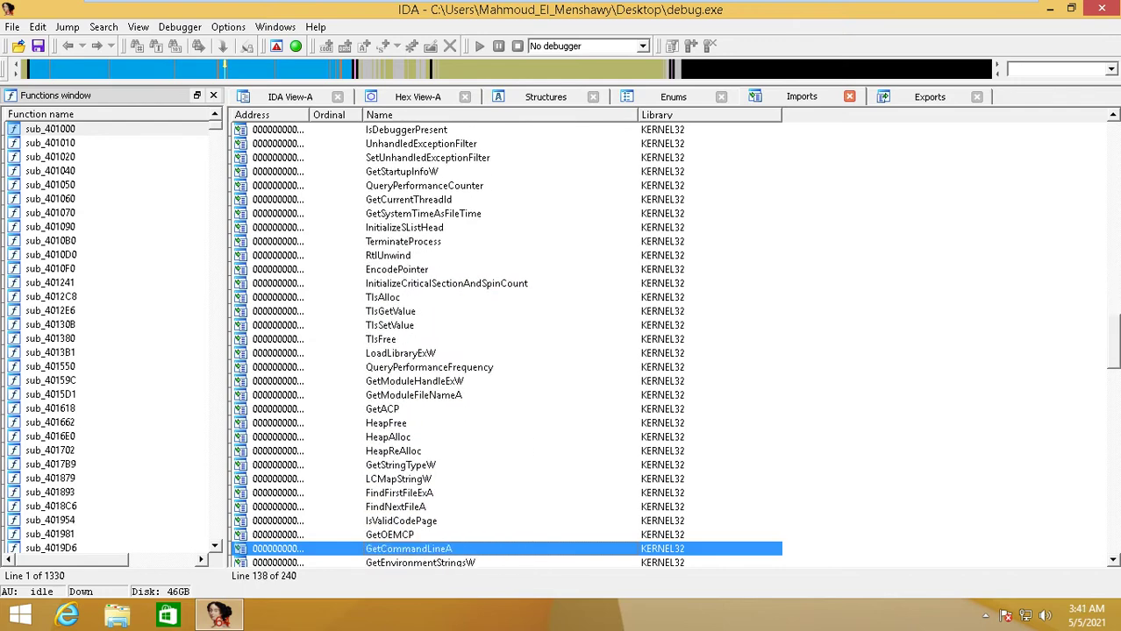
key(Down)
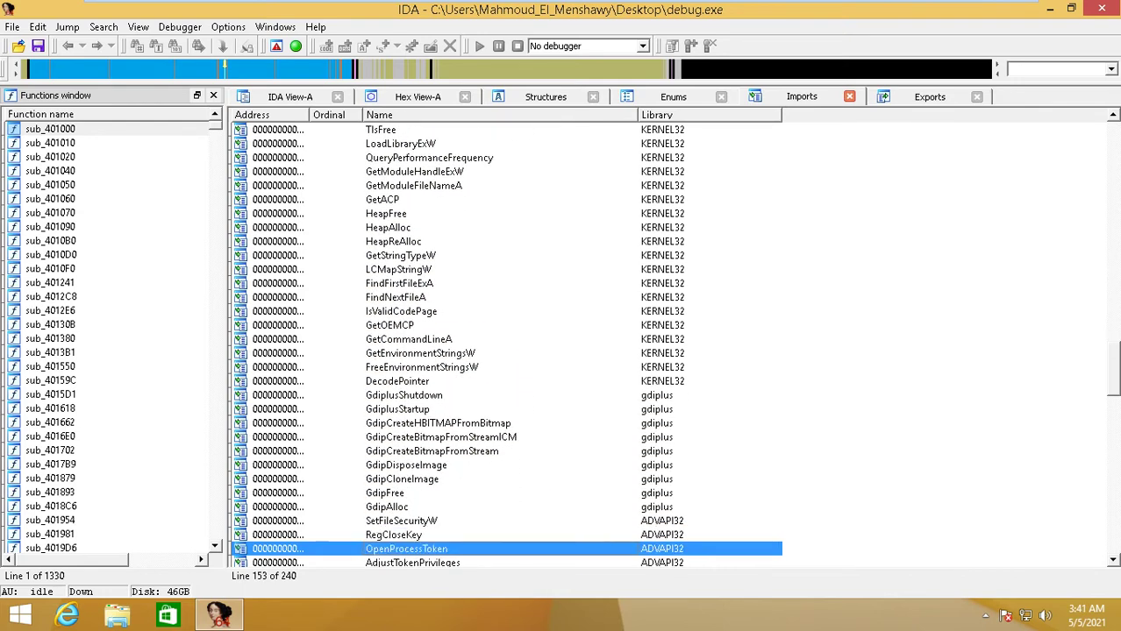
Step: Examine the token, registry, common dialog and GDI32 imports from OpenProcessToken down to SHGetFolderLocation
key(Down)
key(Down)
key(Down)
key(Down)
key(Down)
key(Down)
key(Down)
key(Down)
key(Down)
key(Down)
key(Down)
key(Down)
key(Down)
key(Down)
key(Down)
key(Down)
key(Down)
key(Down)
key(Down)
key(Down)
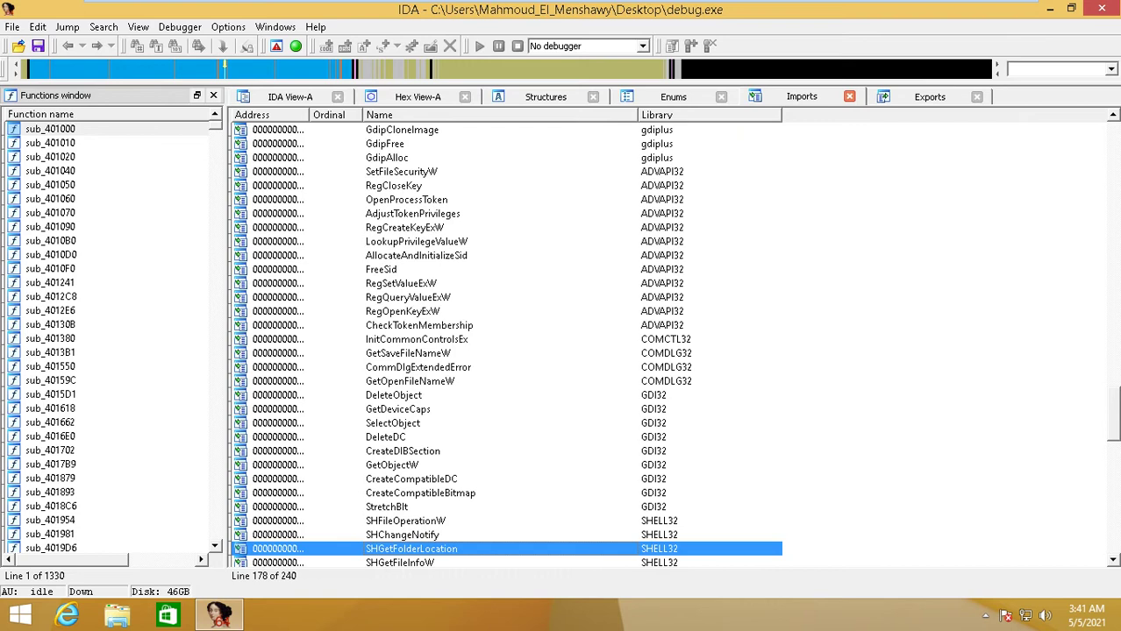
Step: Examine the SHELL32, SHLWAPI and window message imports from SHGetFolderLocation down to TranslateMessage
key(Down)
key(Down)
key(Down)
key(Down)
key(Down)
key(Down)
key(Down)
key(Down)
key(Down)
key(Down)
key(Down)
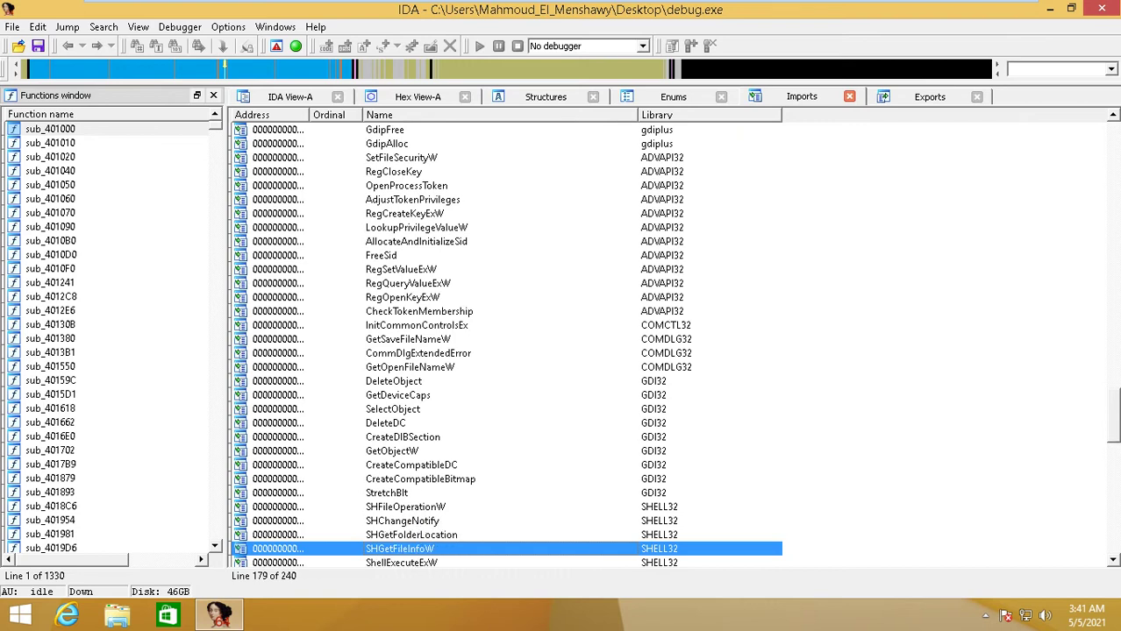
key(Down)
key(Down)
key(Down)
key(Down)
key(Down)
key(Down)
key(Down)
key(Down)
key(Down)
key(Down)
key(Down)
key(Down)
key(Down)
key(Down)
key(Down)
key(Down)
key(Down)
key(Down)
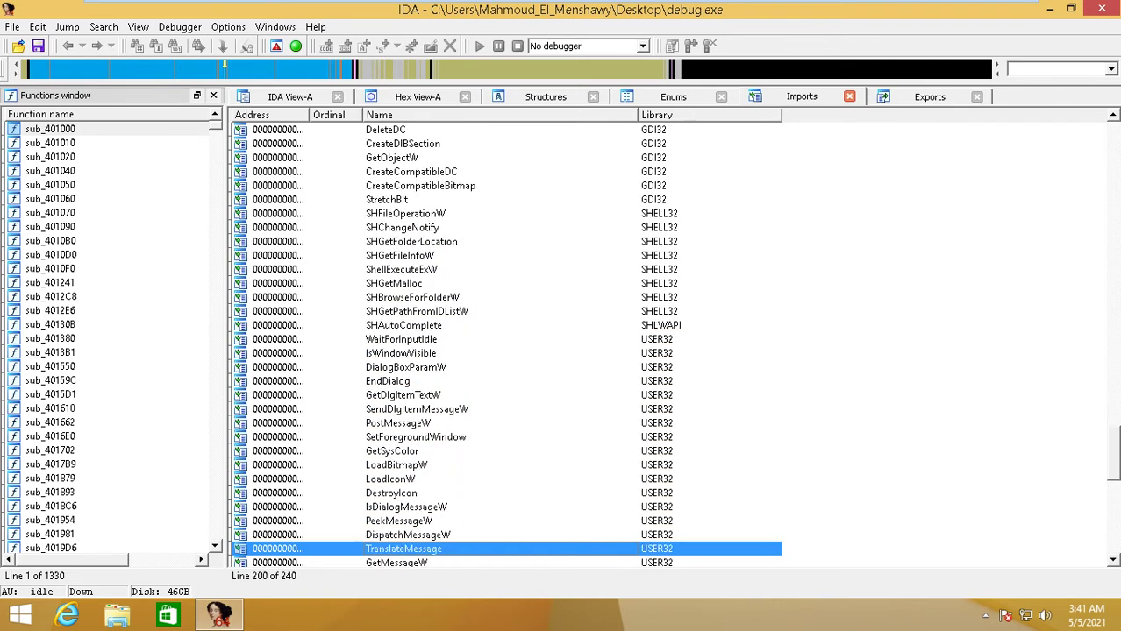
Step: Examine the USER32 message, window search and device context imports from TranslateMessage down to LoadCursorW
key(Down)
key(Down)
key(Down)
key(Down)
key(Down)
key(Down)
key(Down)
key(Down)
key(Down)
key(Down)
key(Down)
key(Down)
key(Down)
key(Down)
key(Down)
key(Down)
key(Down)
key(Down)
key(Down)
key(Down)
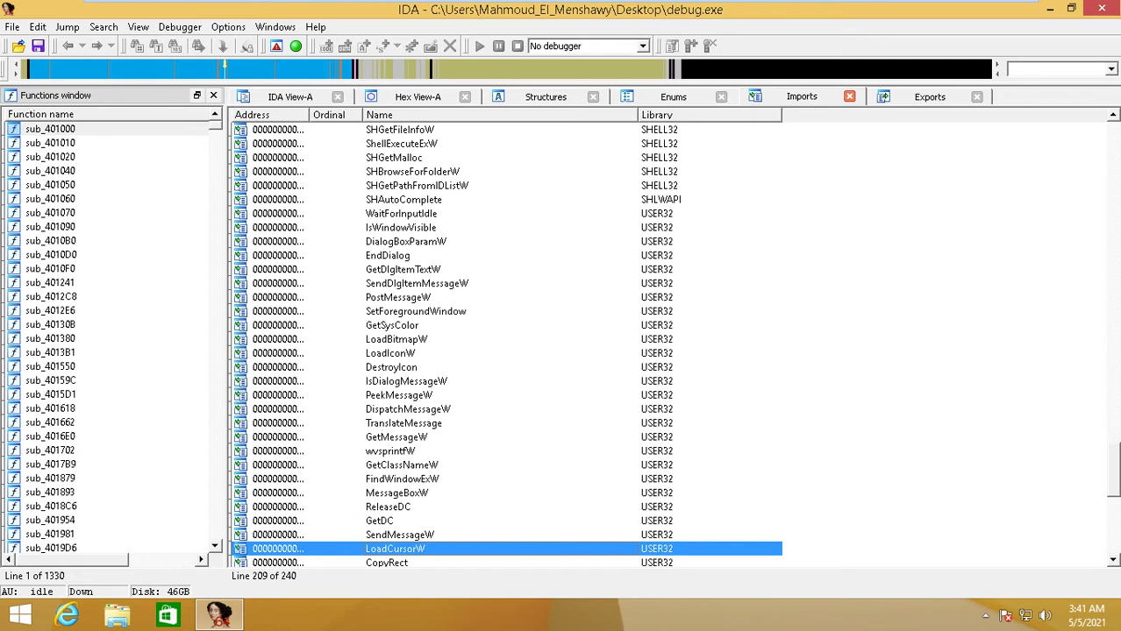
Step: Examine the USER32 window creation and window property imports from LoadCursorW down to EnableWindow
key(Down)
key(Down)
key(Down)
key(Down)
key(Down)
key(Down)
key(Down)
key(Down)
key(Down)
key(Down)
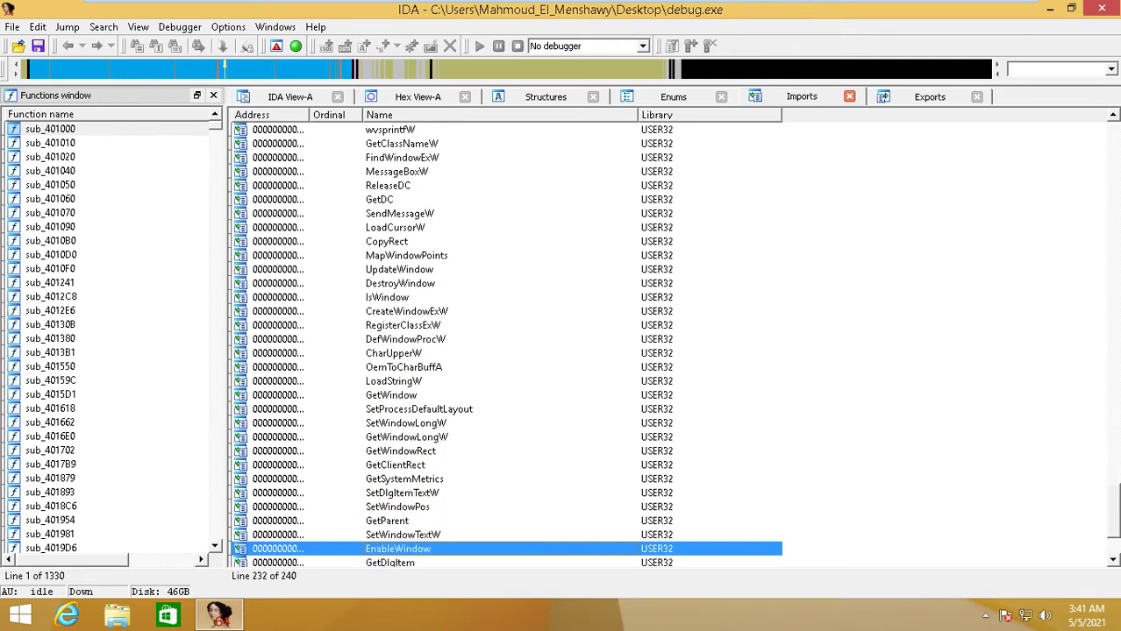
Step: Examine the ole32 imports at the end of the import list, from CLSIDFromString back up to OleUninitialize
key(Up)
key(Up)
key(Up)
key(Up)
key(Up)
key(Up)
key(Up)
key(Up)
key(Up)
key(Up)
key(Up)
key(Up)
key(Up)
key(Up)
key(Up)
key(Up)
key(Up)
key(Up)
key(Up)
key(Up)
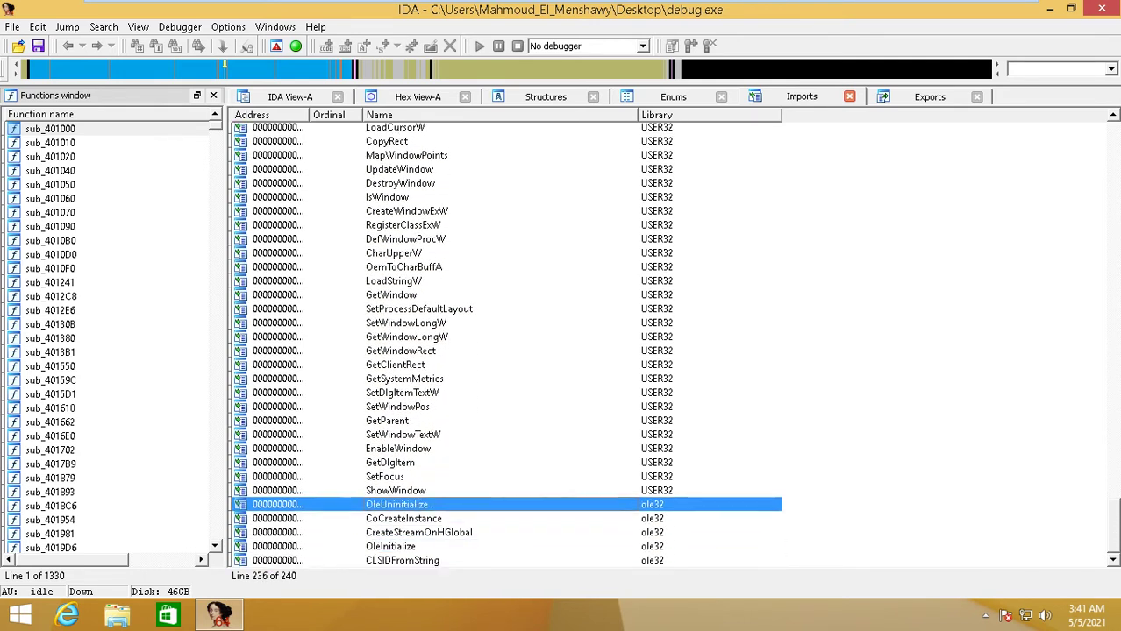
Step: Go back up through the USER32 imports from OleUninitialize to ShellExecuteExW and review them
key(Up)
key(Up)
key(Up)
key(Up)
key(Up)
key(Up)
key(Up)
key(Up)
key(Up)
key(Up)
key(Up)
key(Up)
key(Up)
key(Up)
key(Up)
key(Up)
key(Up)
key(Up)
key(Up)
key(Up)
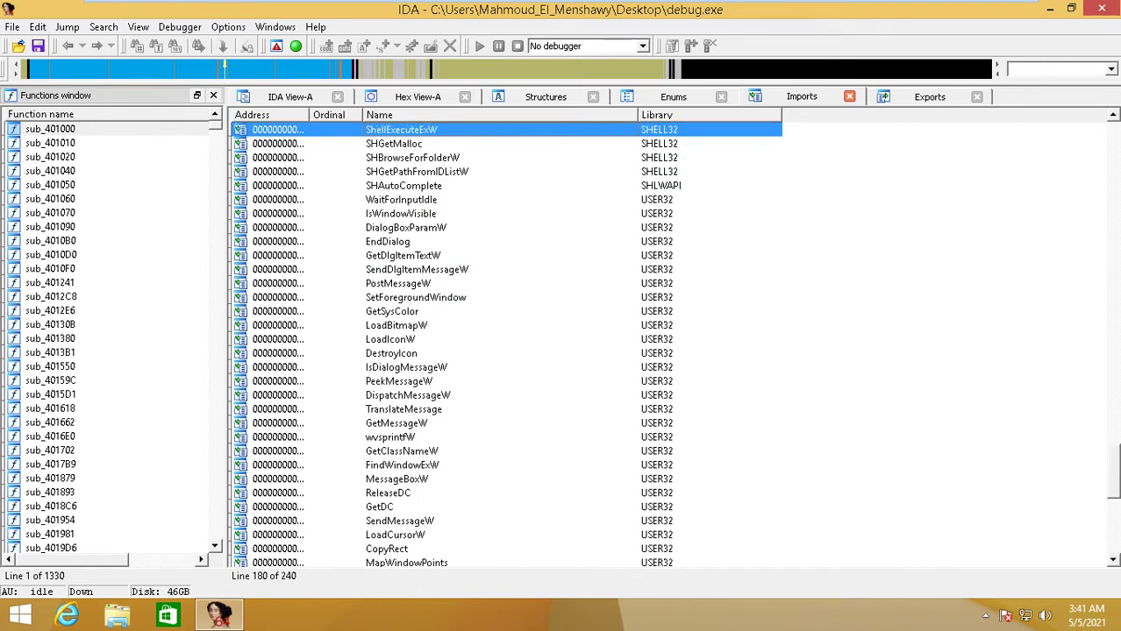
Step: Go back up from ShellExecuteExW to GdipFree and review the SHELL32, GDI32, COMDLG32 and ADVAPI32 imports
key(Up)
key(Up)
key(Up)
key(Up)
key(Up)
key(Up)
key(Up)
key(Up)
key(Up)
key(Up)
key(Up)
key(Up)
key(Up)
key(Up)
key(Up)
key(Up)
key(Up)
key(Up)
key(Up)
key(Up)
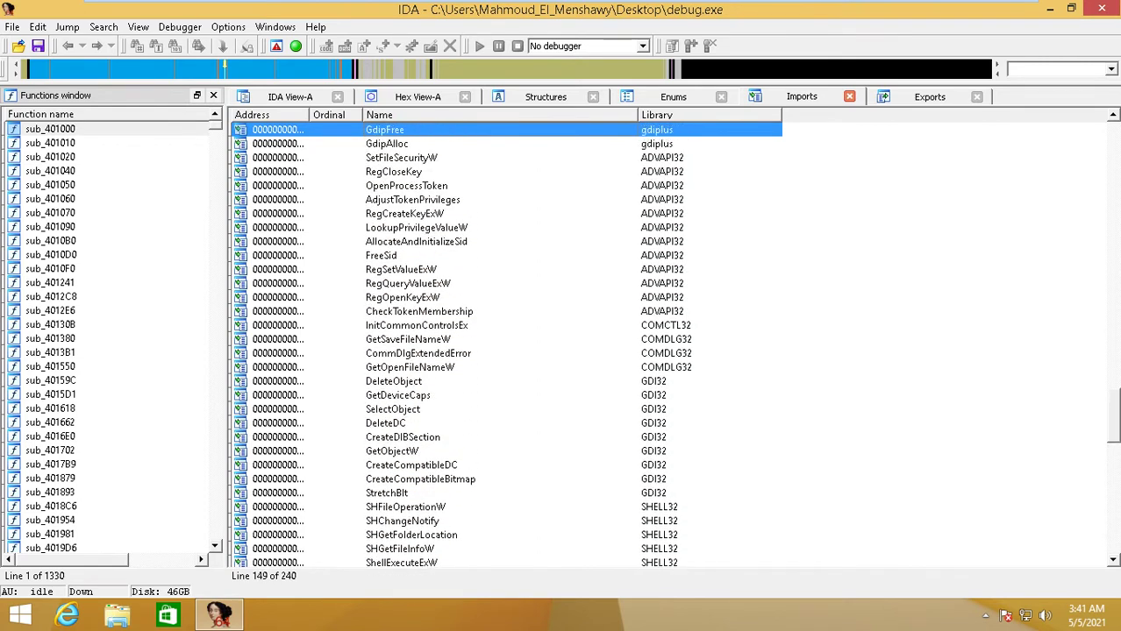
Step: Go back up the imports from GdipFree to TerminateProcess, reviewing the gdiplus and KERNEL32 functions
key(Up)
key(Up)
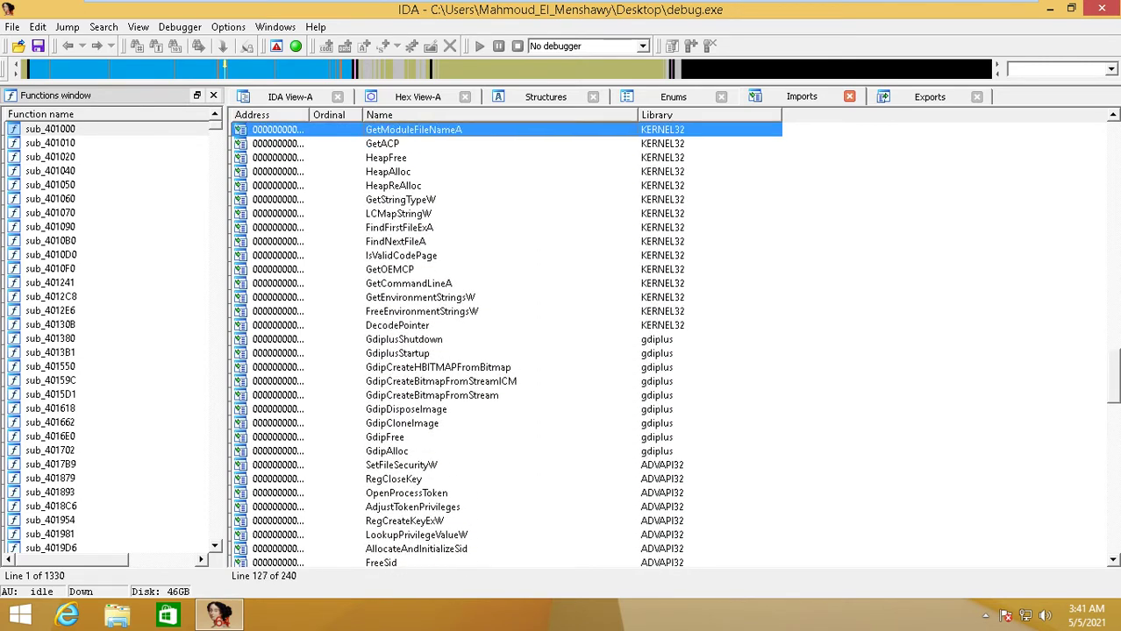
key(Up)
key(Up)
key(Up)
key(Up)
key(Up)
key(Up)
key(Up)
key(Up)
key(Up)
key(Up)
key(Up)
key(Up)
key(Up)
key(Up)
key(Up)
key(Up)
key(Up)
key(Up)
key(Up)
key(Up)
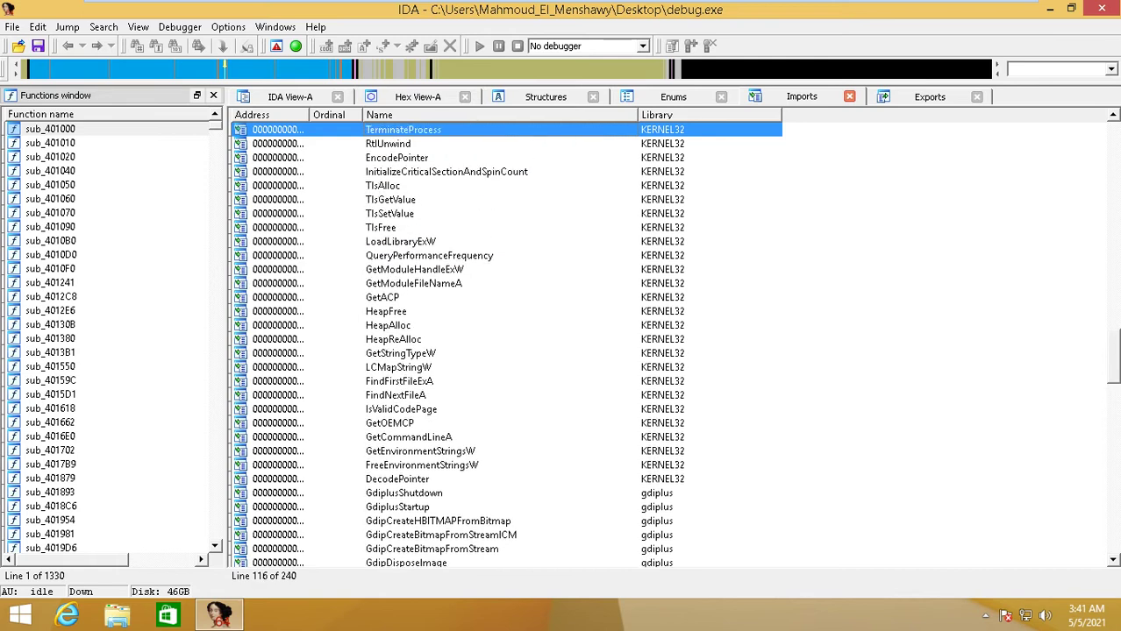
Step: Review the KERNEL32 imports from TerminateProcess back up to SetStdHandle
key(Up)
key(Up)
key(Up)
key(Up)
key(Up)
key(Up)
key(Up)
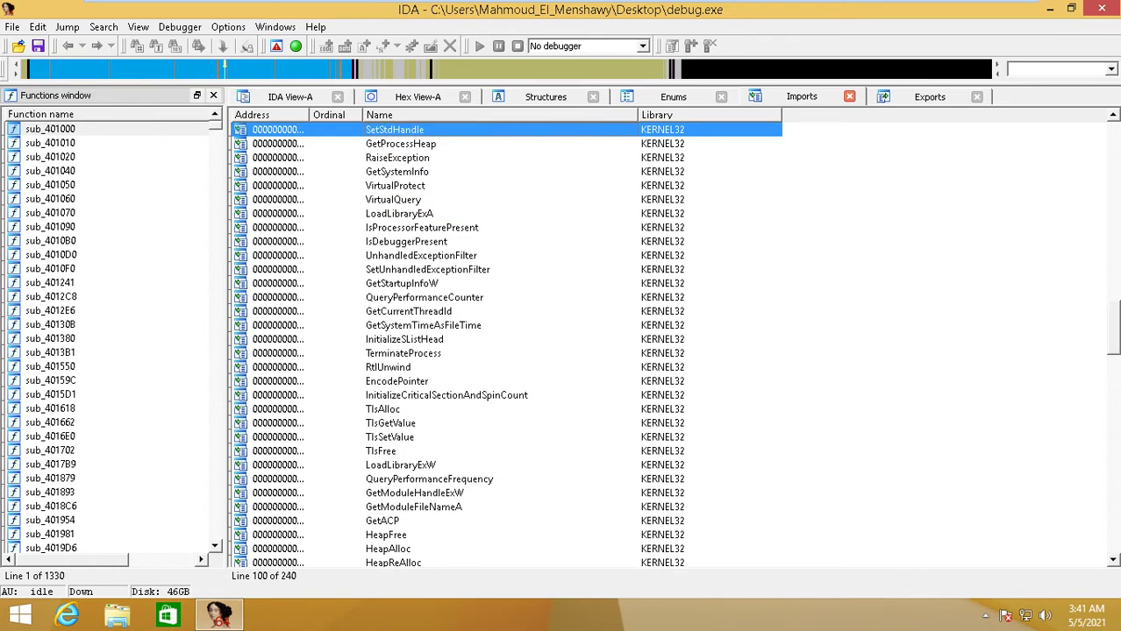
Step: Single out the LoadLibraryExA and VirtualProtect imports in KERNEL32 for inspection
click(399, 214)
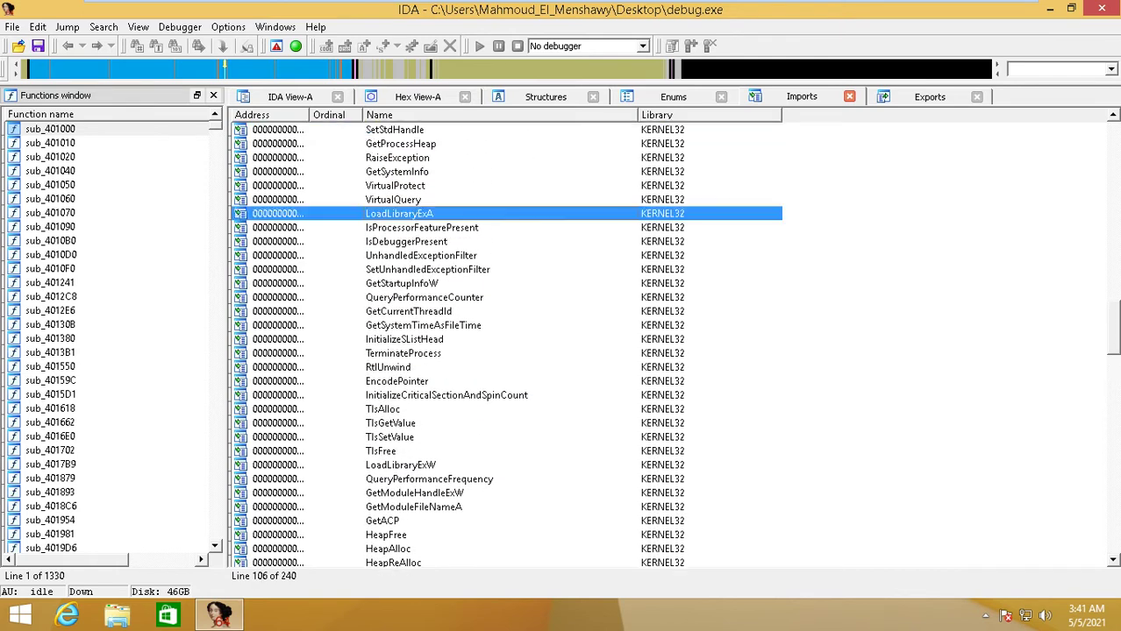
click(394, 186)
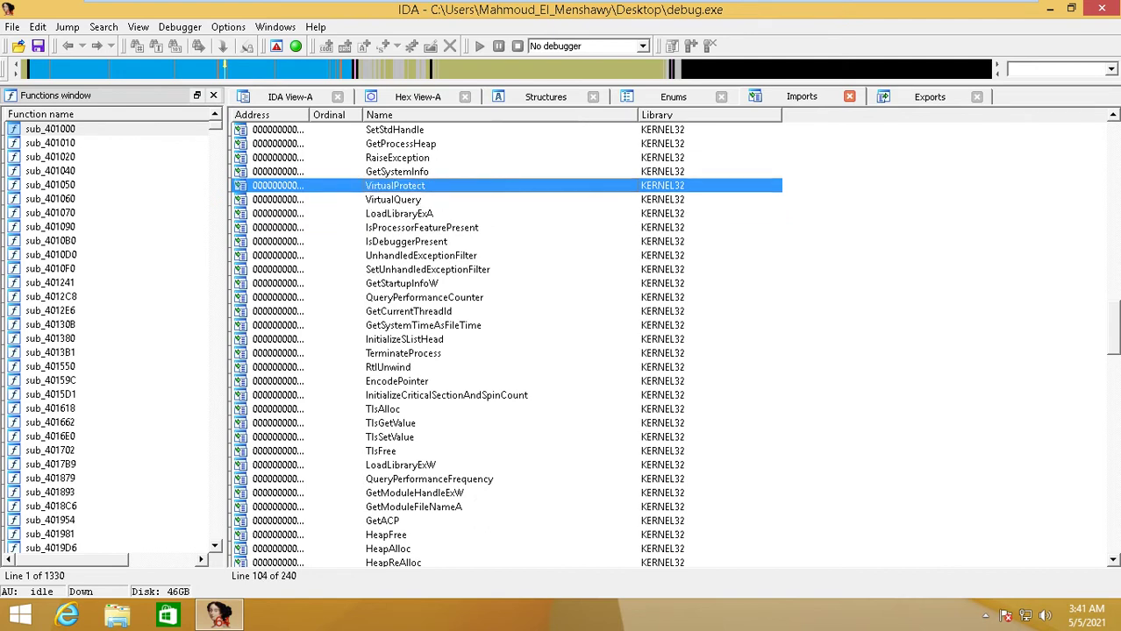
key(Down)
key(Up)
Step: Open the Strings subview for debug.exe
click(139, 26)
mouse_move(188, 45)
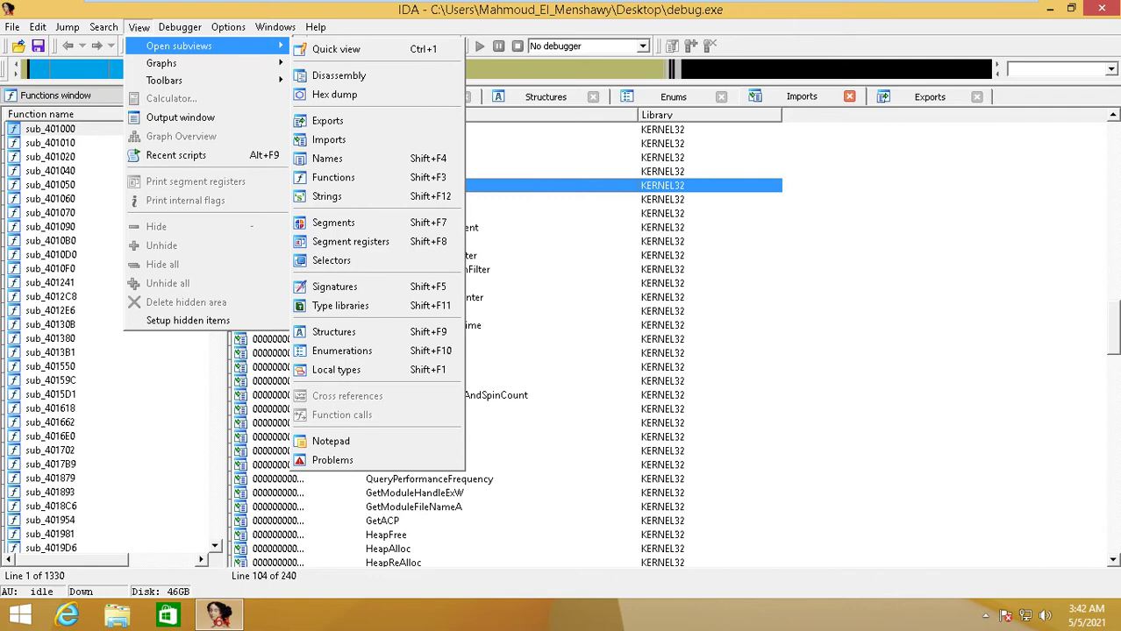
click(334, 196)
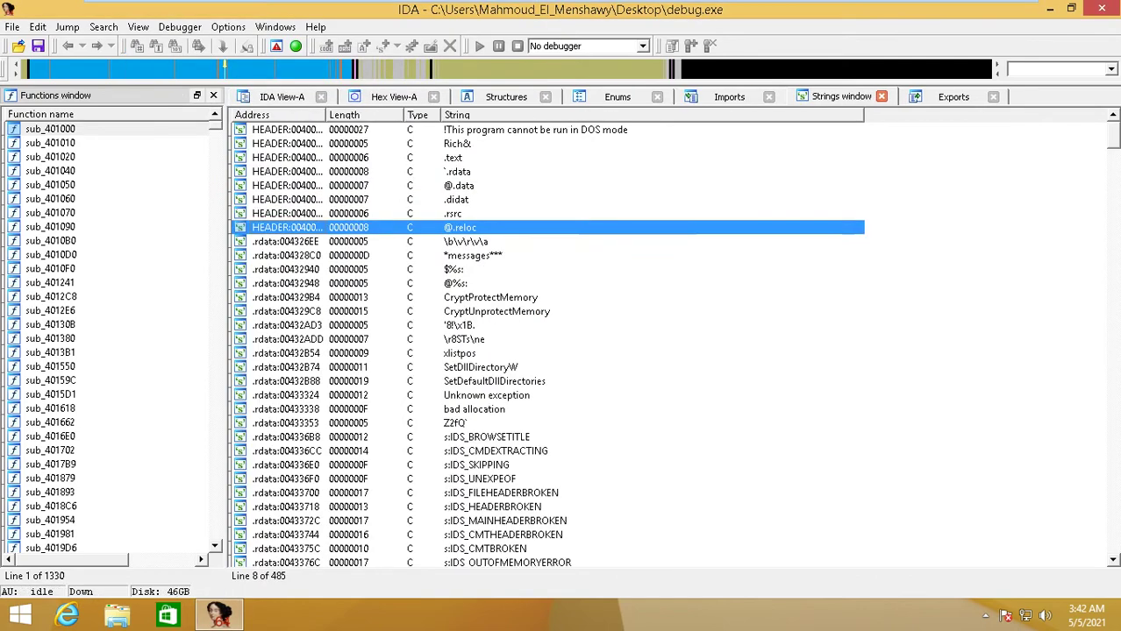
Step: Examine the first strings, from the HEADER section names down to s:IDS_FILEHEADERBROKEN in .rdata
key(Down)
key(Down)
key(Down)
key(Down)
key(Down)
key(Down)
key(Down)
key(Down)
key(Down)
key(Down)
key(Down)
key(Down)
key(Down)
key(Up)
key(Up)
key(Up)
key(Up)
key(Up)
key(Up)
key(Up)
key(Up)
key(Up)
key(Down)
key(Down)
key(Down)
key(Down)
key(Down)
key(Down)
key(Down)
key(Down)
key(Down)
key(Down)
key(Down)
key(Down)
key(Down)
key(Down)
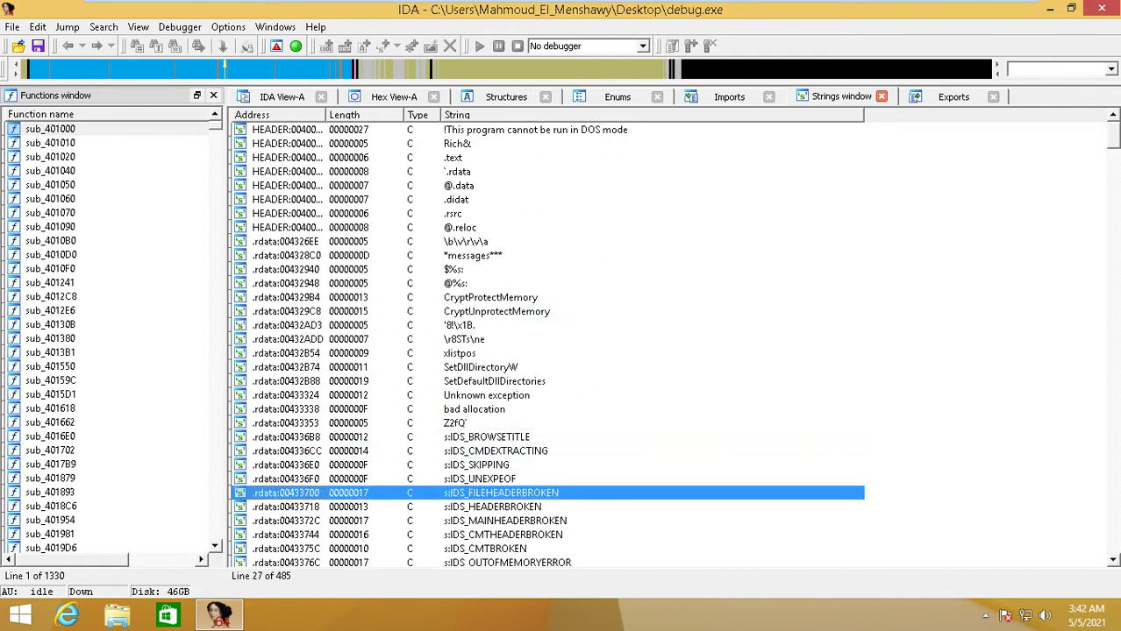
Step: Review the s:IDS_ message strings from s:IDS_FILEHEADERBROKEN down to s:IDS_CRCERRORS
key(Down)
key(Down)
key(Down)
key(Down)
key(Down)
key(Down)
key(Down)
key(Down)
key(Down)
key(Down)
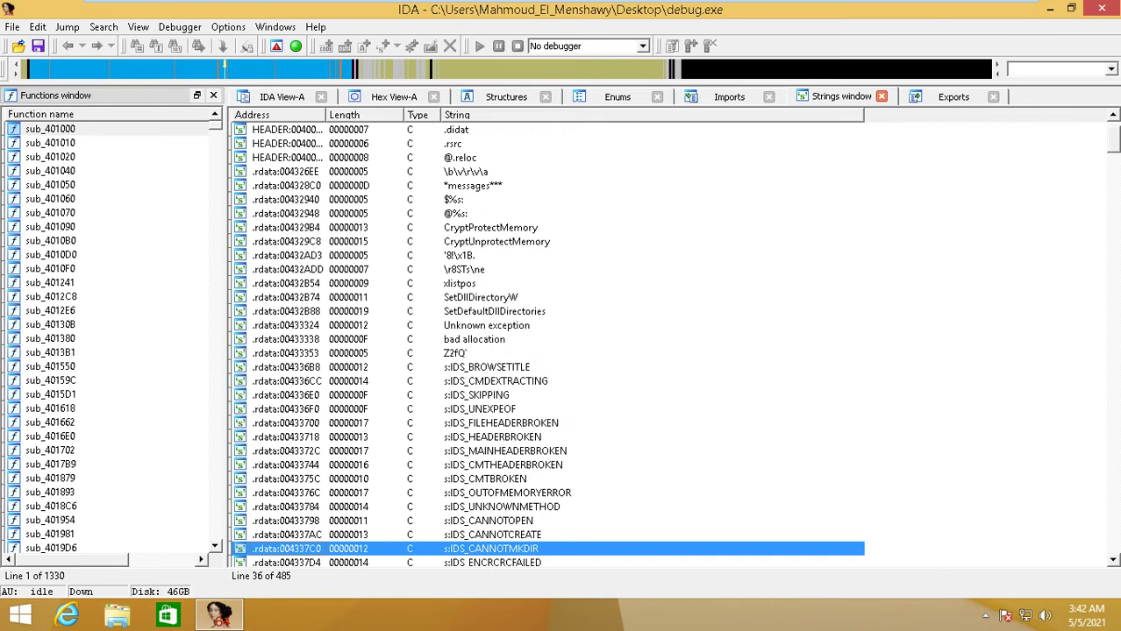
key(Down)
key(Down)
key(Down)
key(Down)
key(Down)
key(Down)
key(Down)
key(Down)
key(Down)
key(Down)
key(Down)
key(Down)
key(Down)
key(Down)
key(Down)
key(Down)
key(Down)
key(Down)
key(Down)
key(Down)
key(Down)
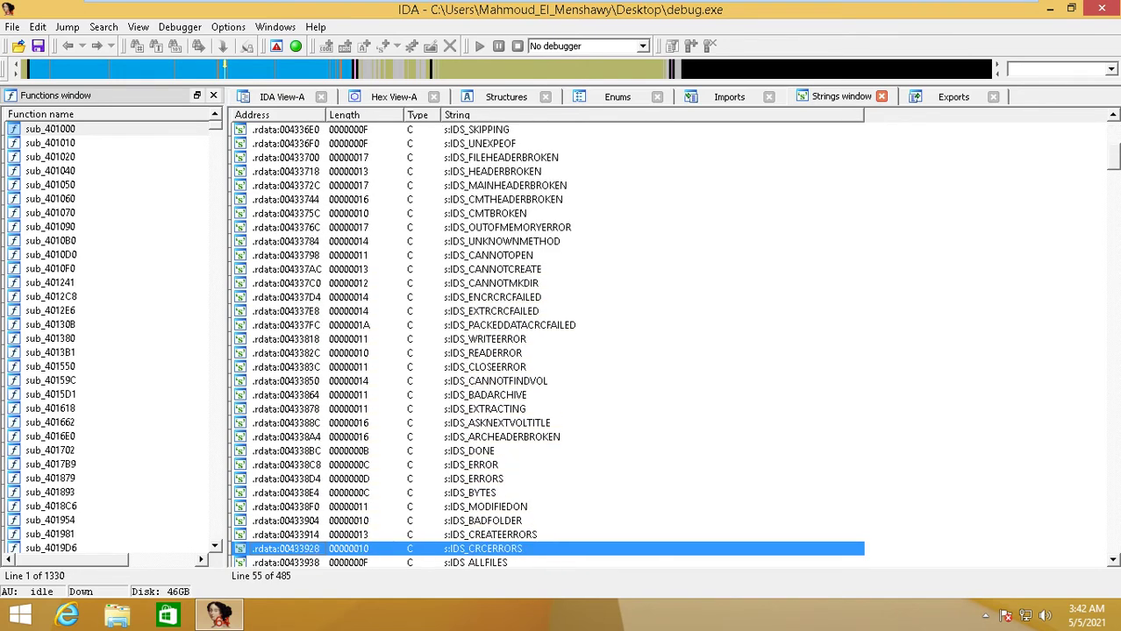
Step: Continue down the strings from s:IDS_CRCERRORS to "bad exception", reviewing the dialog resource and DLL name strings
key(Down)
key(Down)
key(Down)
key(Down)
key(Down)
key(Down)
key(Down)
key(Down)
key(Down)
key(Down)
key(Down)
key(Down)
key(Down)
key(Down)
key(Down)
key(Down)
key(Down)
key(Down)
key(Down)
key(Down)
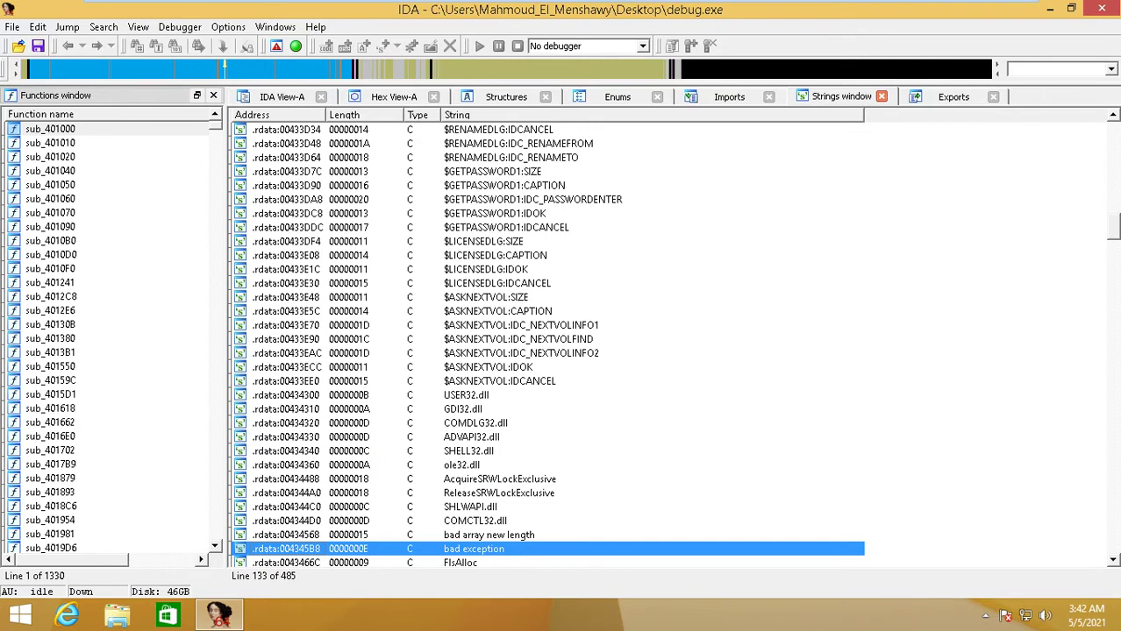
Step: Examine the DLL name strings from USER32.dll through GDI32.dll to COMDLG32.dll in debug.exe
click(466, 395)
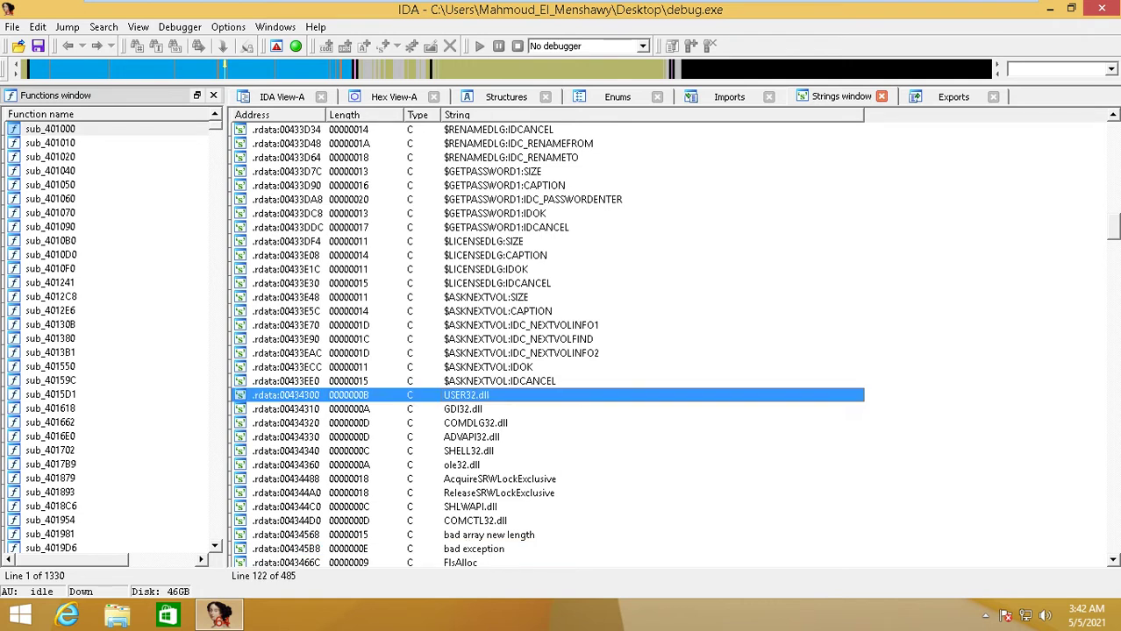
click(462, 408)
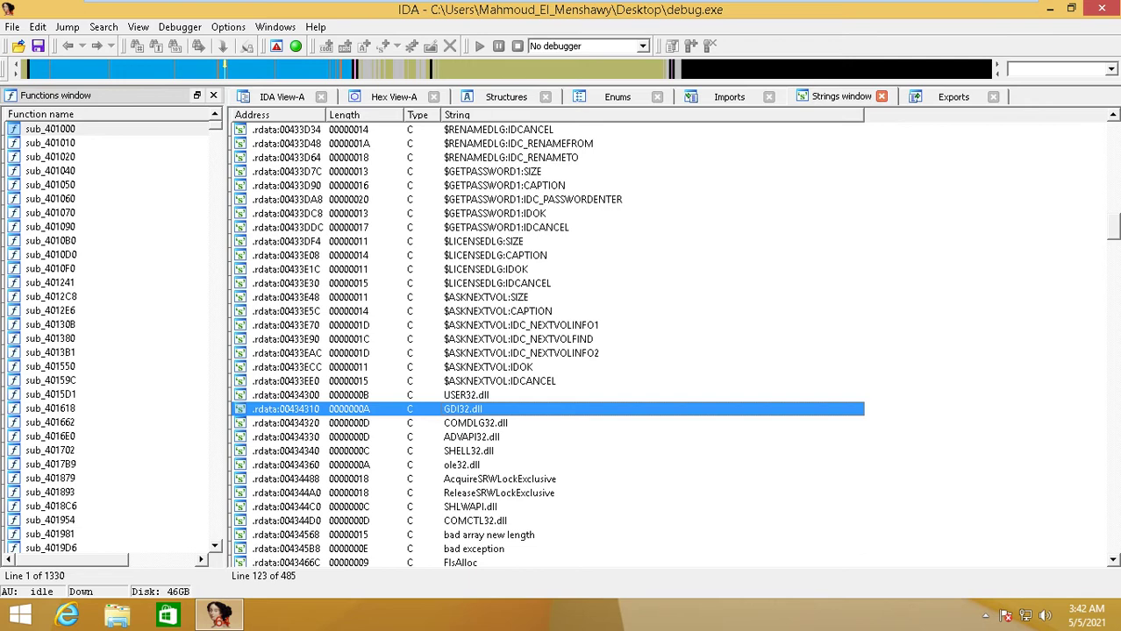
key(Down)
key(Down)
key(Down)
key(Down)
key(Down)
key(Down)
key(Down)
key(Down)
key(Down)
key(Down)
key(Down)
key(Down)
key(Down)
key(Down)
key(Down)
key(Down)
key(Down)
key(Down)
key(Down)
key(Down)
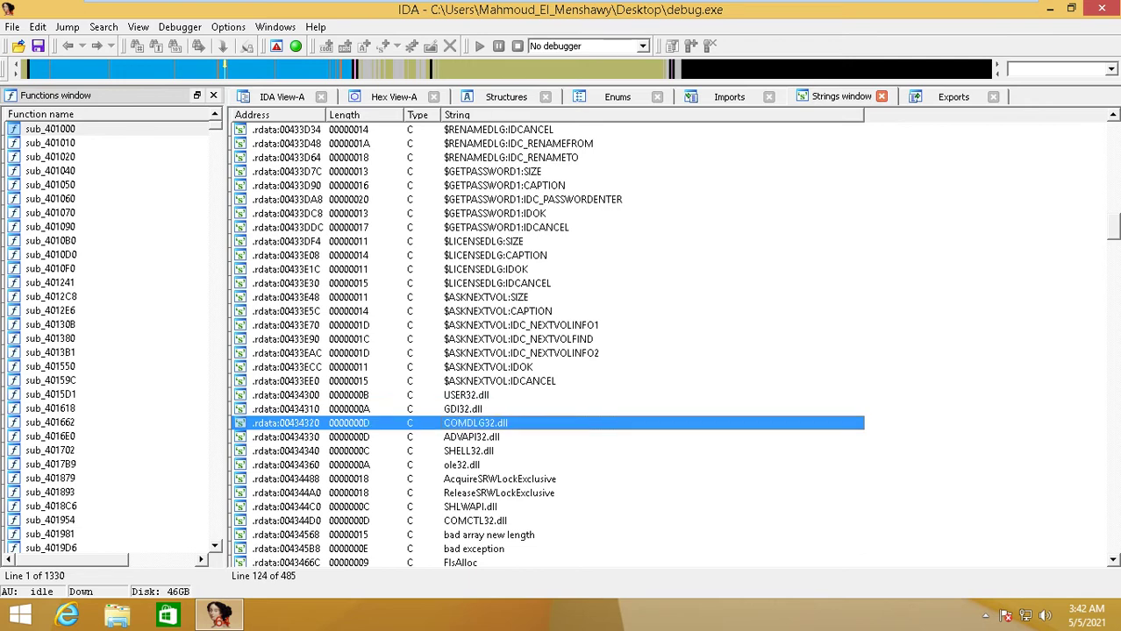
Step: Review the strings from COMDLG32.dll through the calling-convention and destructor names down to the entry at .rdata:00434E70
key(Down)
key(Down)
key(Down)
key(Down)
key(Down)
key(Down)
key(Down)
key(Down)
key(Down)
key(Down)
key(Down)
key(Down)
key(Down)
key(Down)
key(Down)
key(Down)
key(Down)
key(Down)
key(Down)
key(Down)
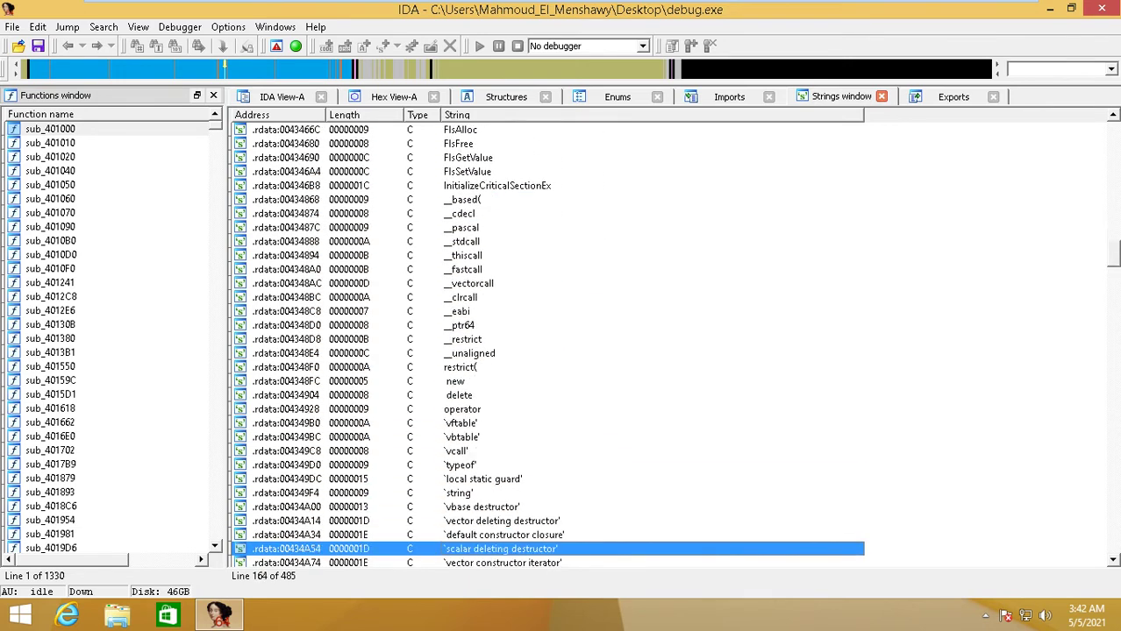
key(Down)
key(Down)
key(Down)
key(Down)
key(Down)
key(Down)
key(Down)
key(Down)
key(Down)
key(Down)
key(Down)
key(Down)
key(Down)
key(Down)
key(Down)
key(Down)
key(Down)
key(Down)
key(Down)
key(Down)
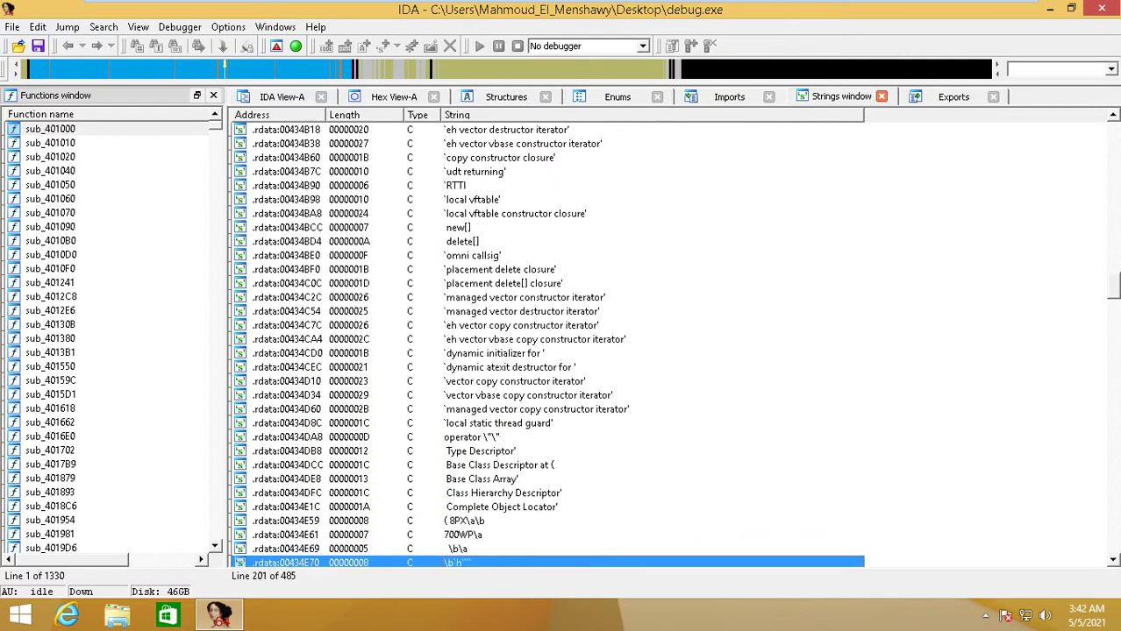
Step: Continue reviewing the strings from .rdata:00434E70 down to the entry at .rdata:004393E9
key(Down)
key(Down)
key(Down)
key(Down)
key(Down)
key(Down)
key(Down)
key(Down)
key(Down)
key(Down)
key(Down)
key(Down)
key(Down)
key(Down)
key(Down)
key(Down)
key(Down)
key(Down)
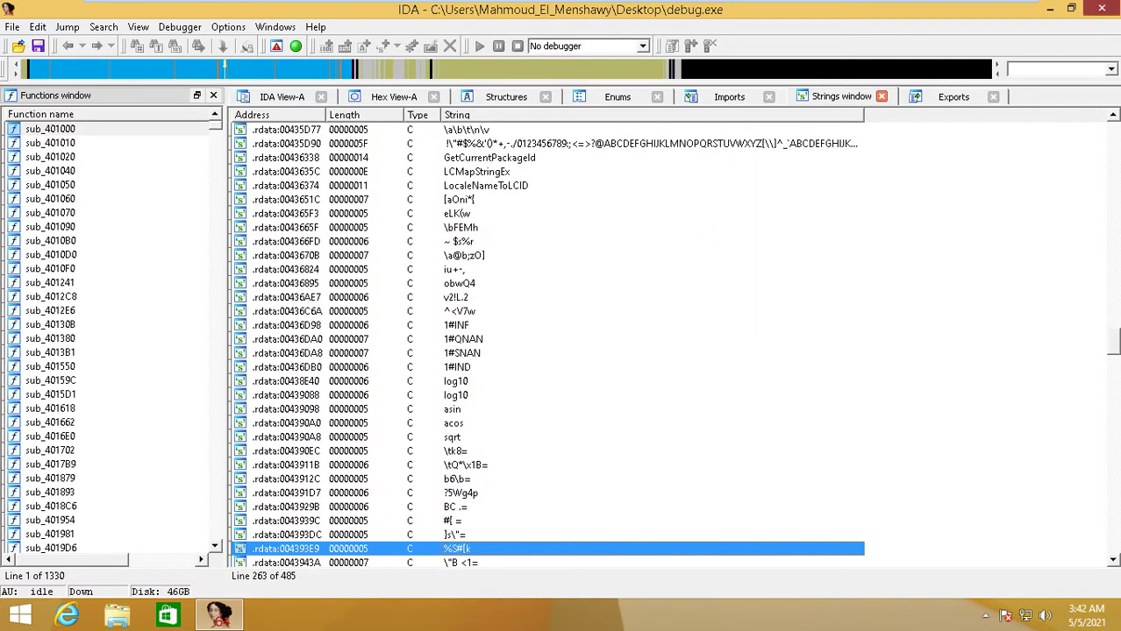
Step: Close the debug.exe analysis session and exit IDA Pro
click(1102, 8)
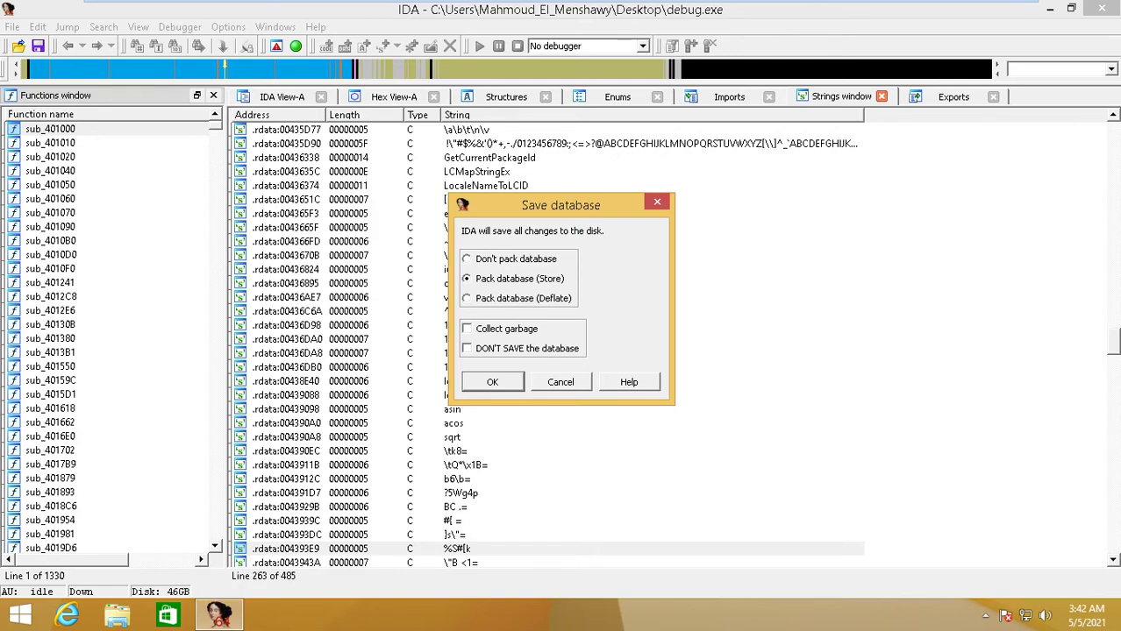
key(Return)
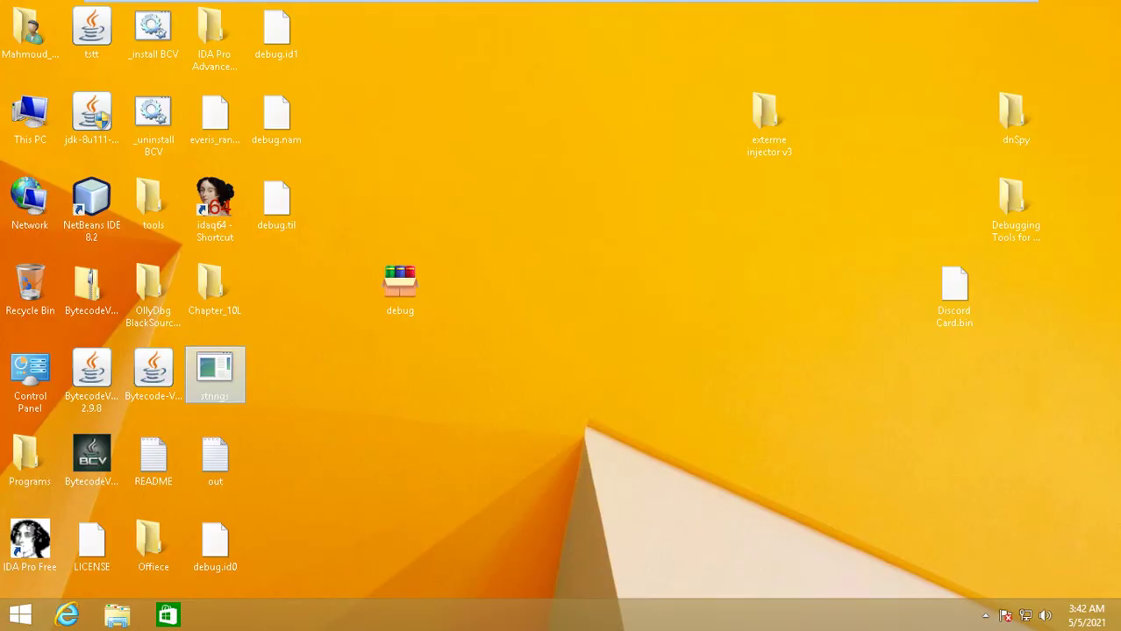
Step: Place the debug sample and Discord Card.bin next to each other in the middle of the desktop
drag(401, 287, 585, 249)
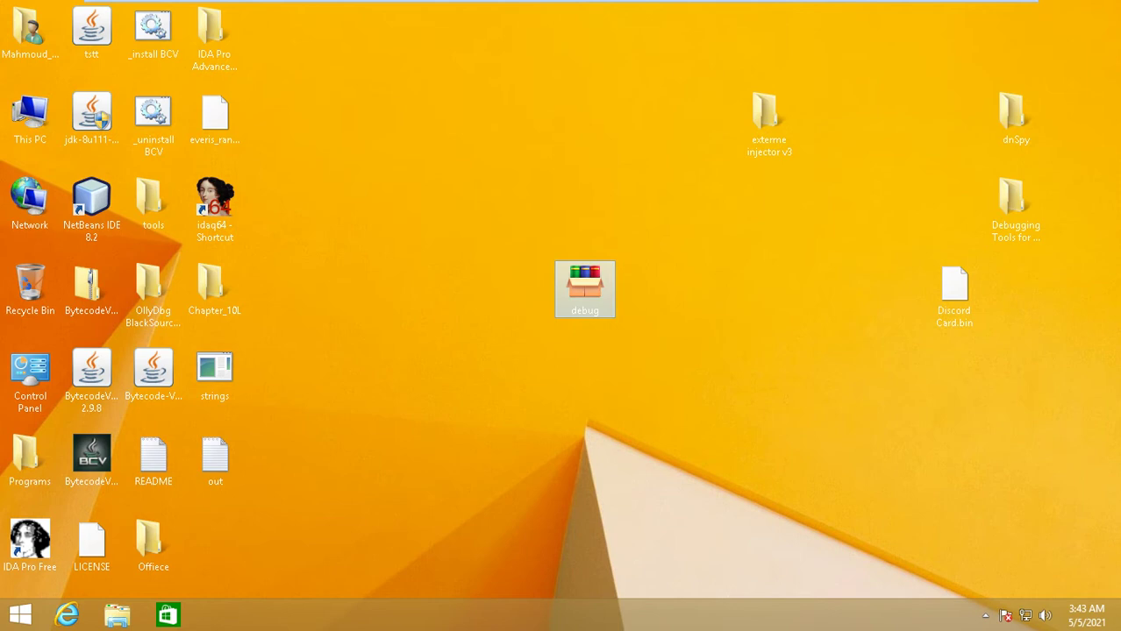
drag(954, 290, 769, 290)
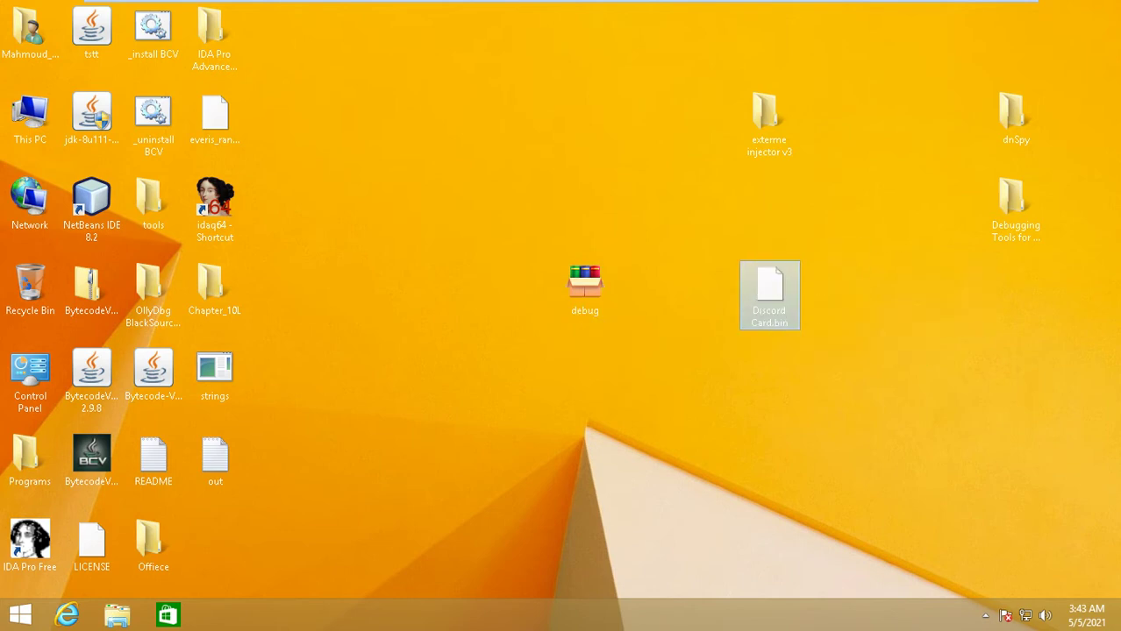
click(684, 377)
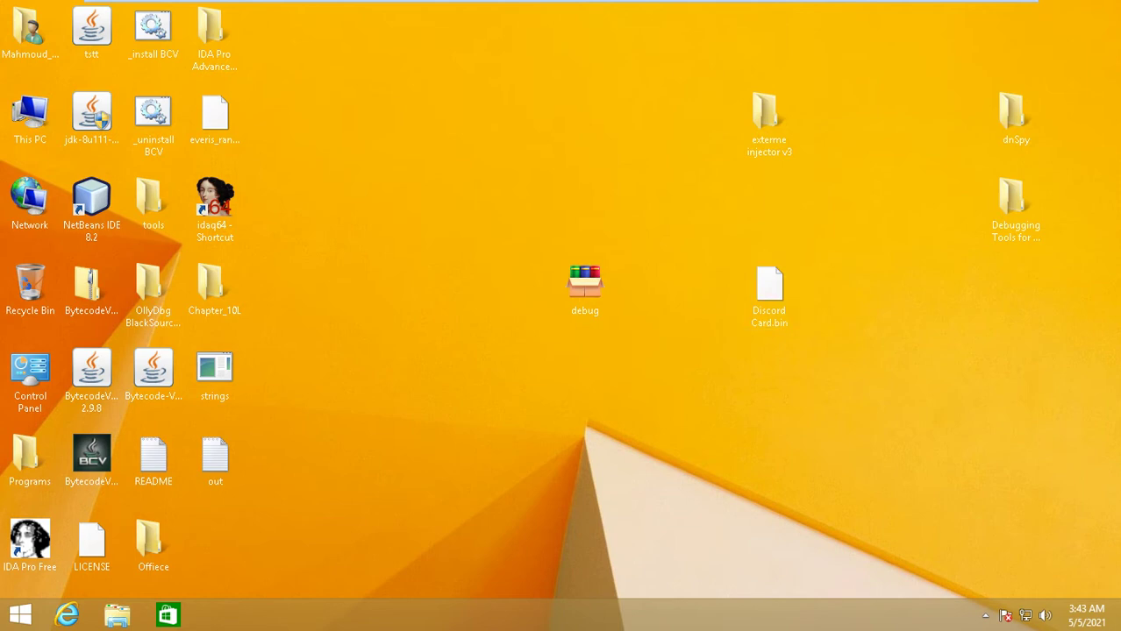
Step: Load the debug sample into 64-bit IDA Pro with the default options, accept the PDB lookup, and hide the Output window
drag(585, 285, 217, 210)
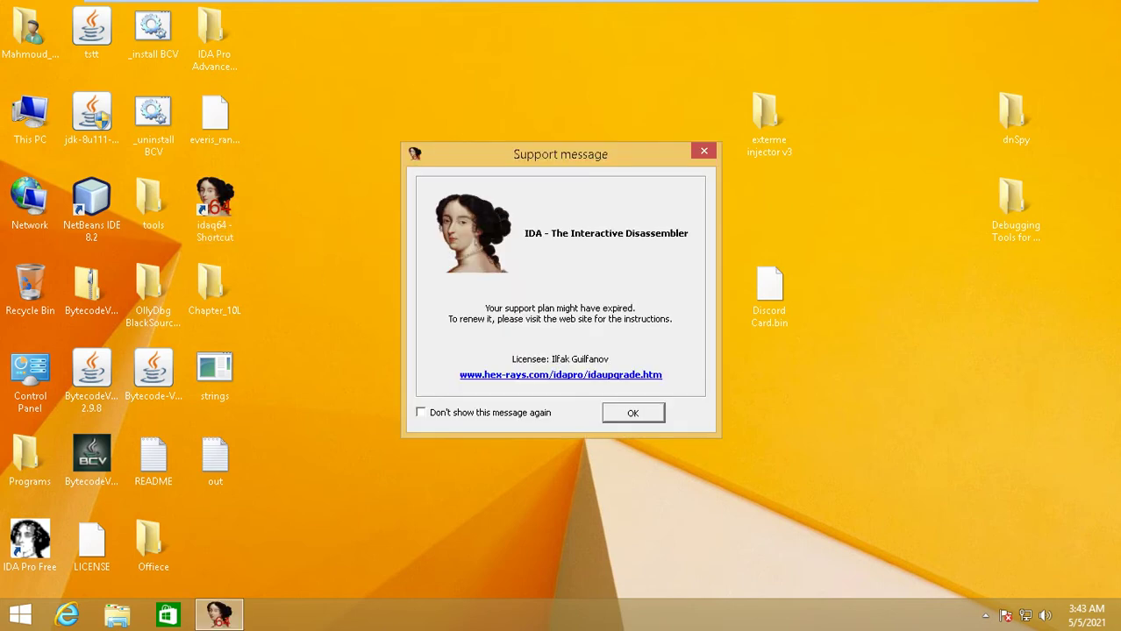
key(Return)
key(Return)
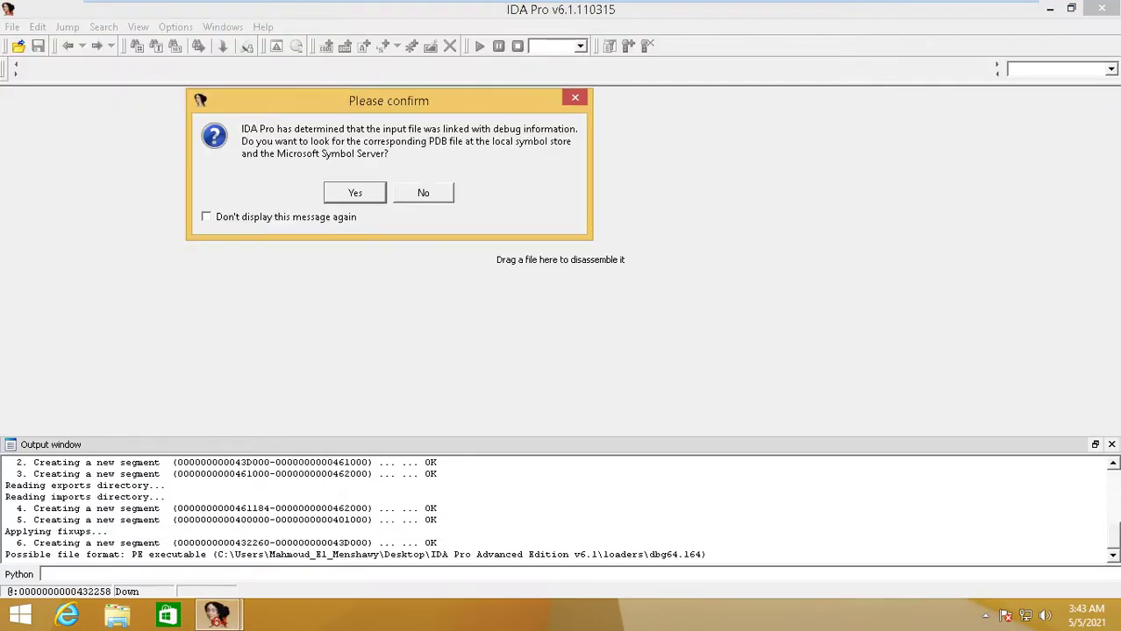
key(Return)
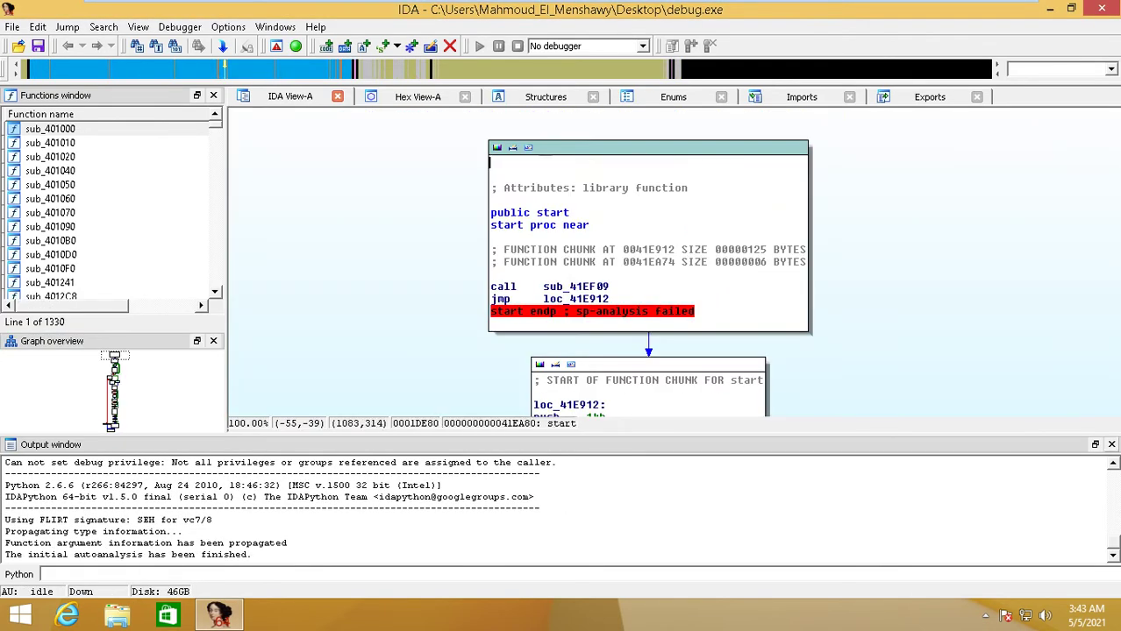
click(1111, 444)
Step: Load Discord Card.bin into a second 64-bit IDA Pro instance with default options and the PDB lookup, and hide its Output window
key(super+d)
drag(769, 289, 219, 211)
key(Return)
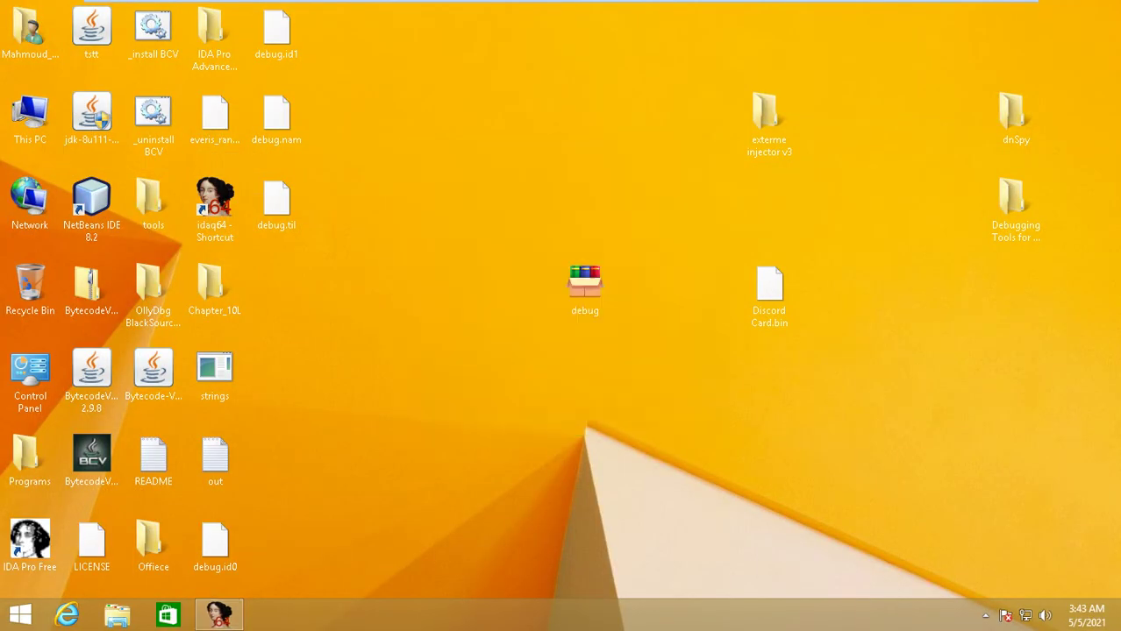
key(Return)
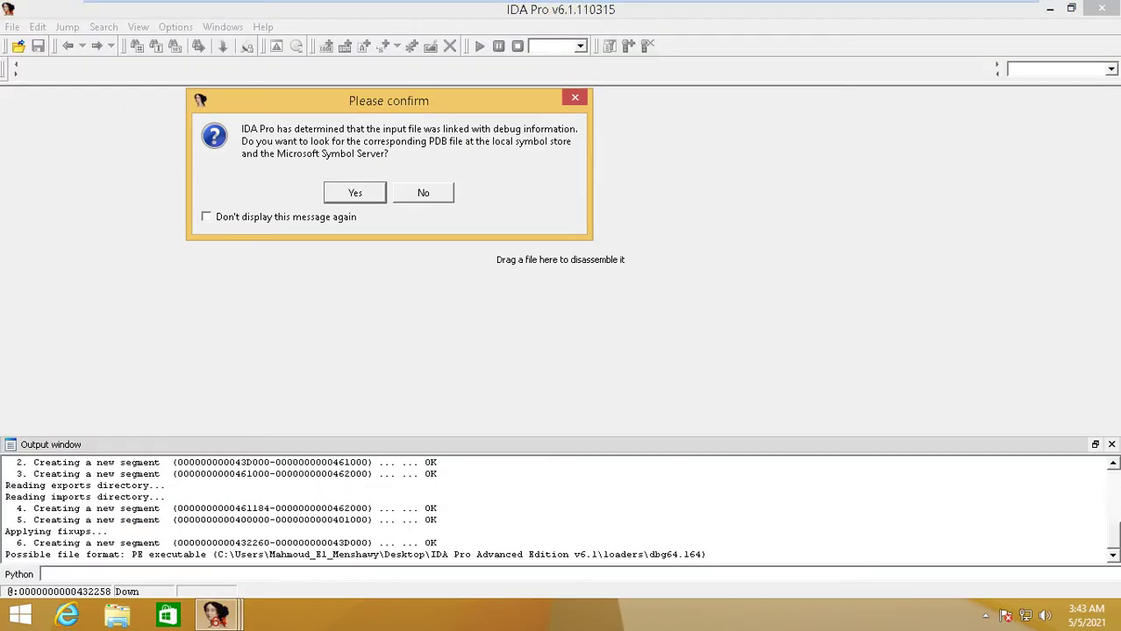
key(Return)
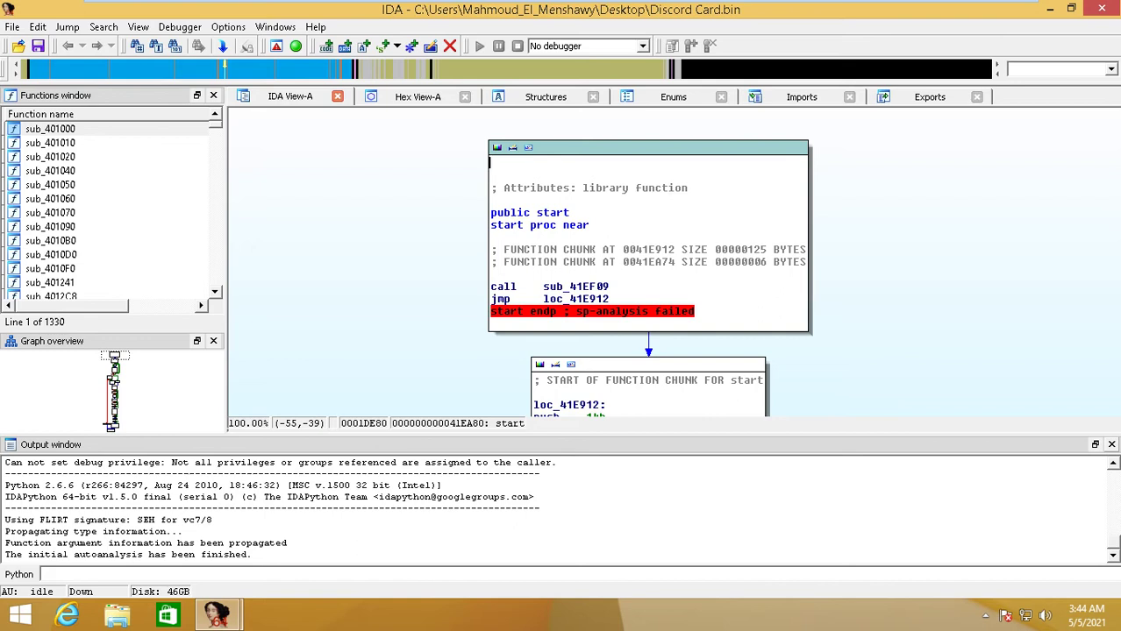
click(1111, 445)
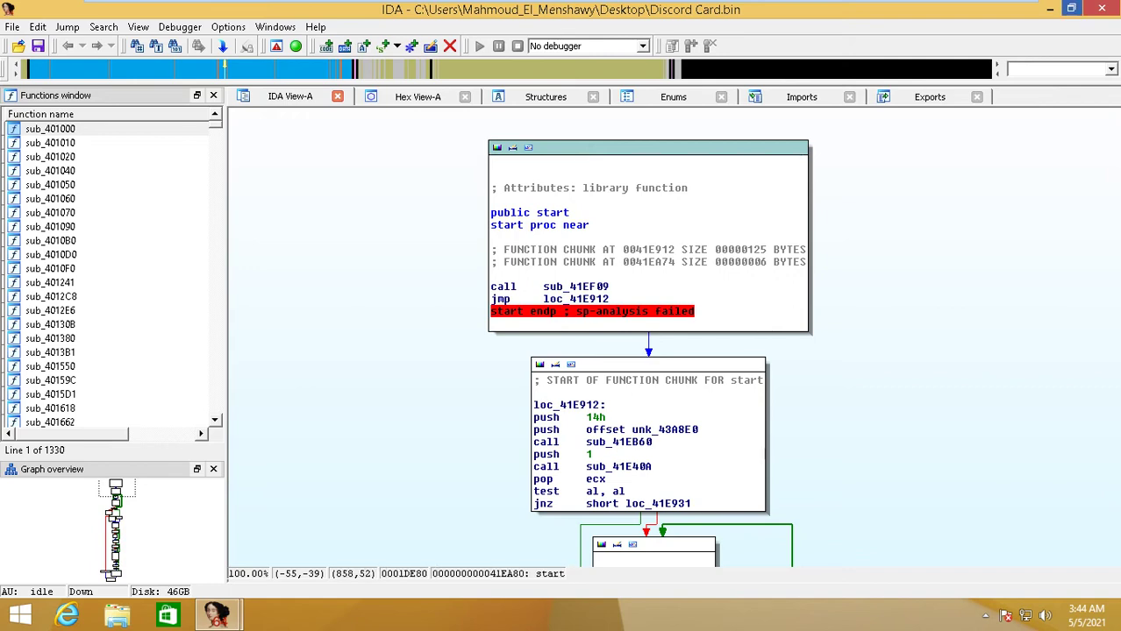
Step: Restore both IDA windows from full screen and arrange debug.exe and Discord Card.bin side by side
click(1070, 8)
drag(542, 142, 849, 100)
click(377, 403)
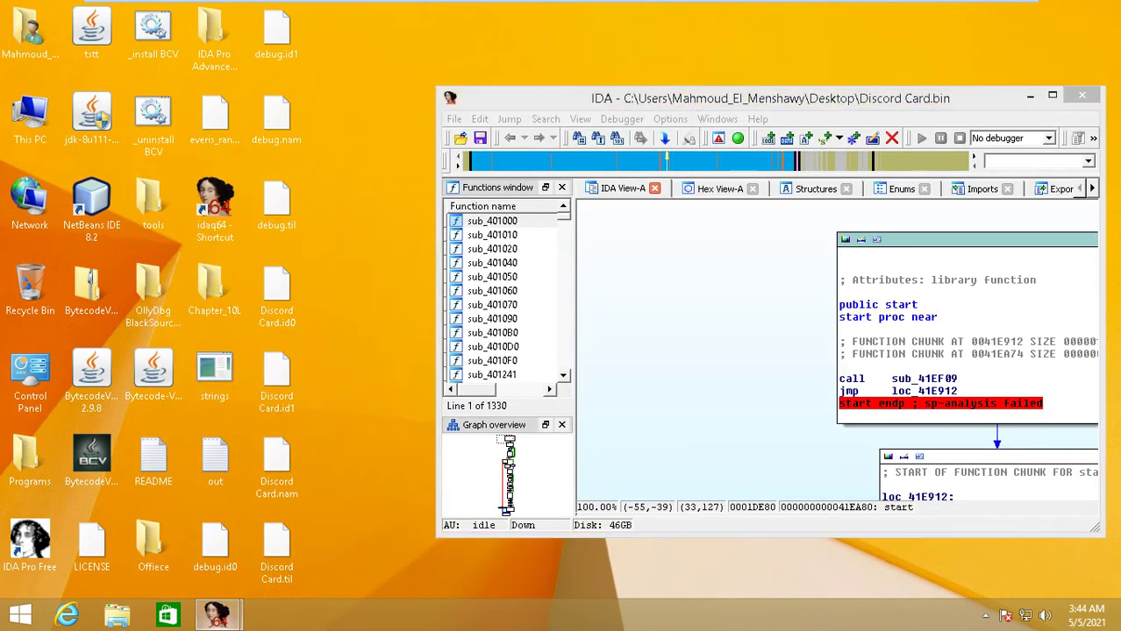
mouse_move(217, 614)
click(129, 523)
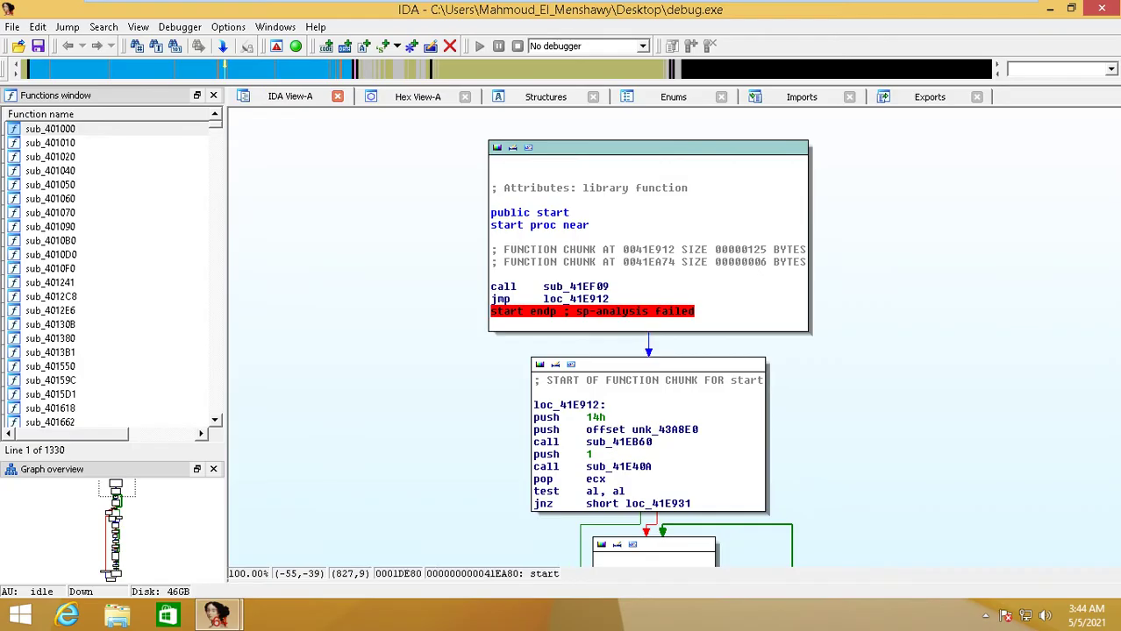
click(1070, 8)
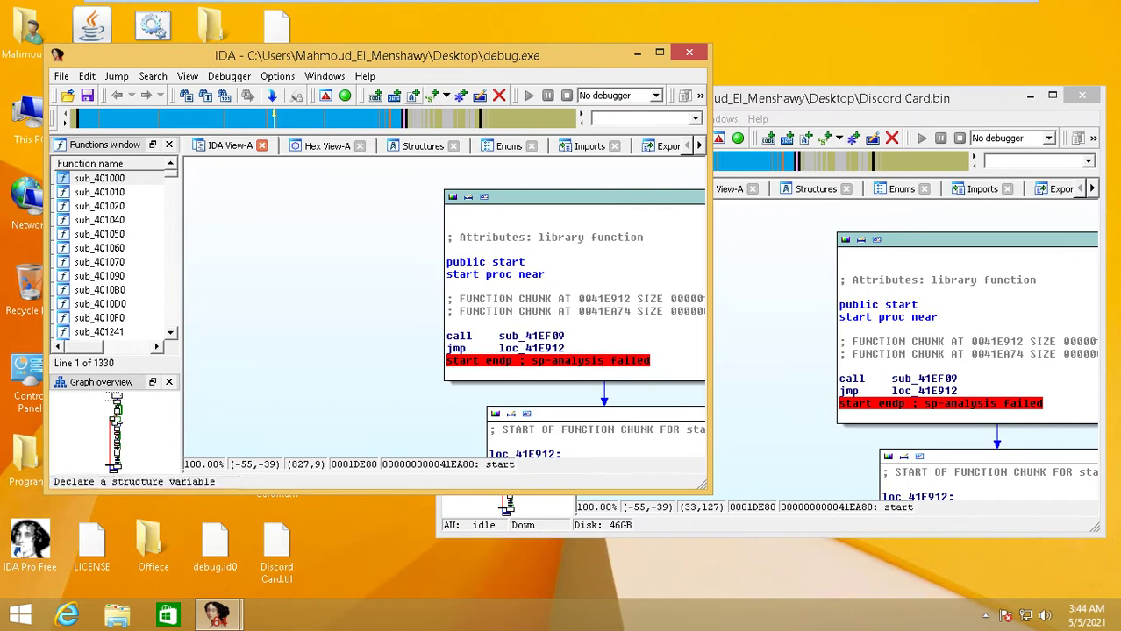
drag(458, 56, 386, 63)
drag(779, 93, 857, 65)
Step: Compare the start function in debug.exe and Discord Card.bin, highlighting the jump target loc_41E912 in both graphs
drag(356, 427, 238, 372)
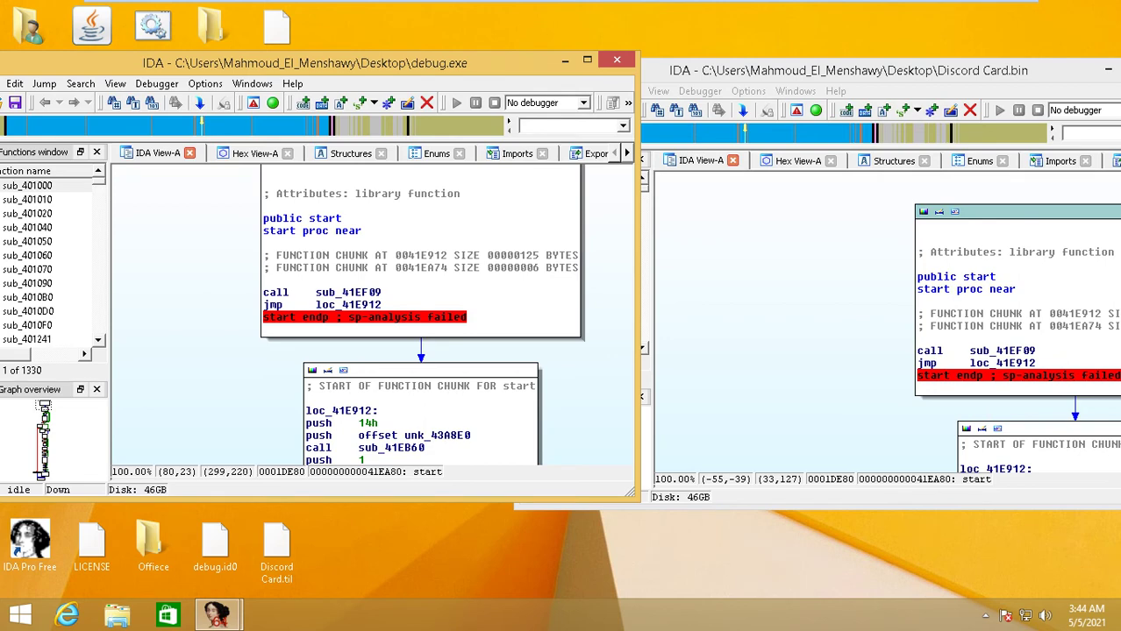
drag(827, 349, 763, 342)
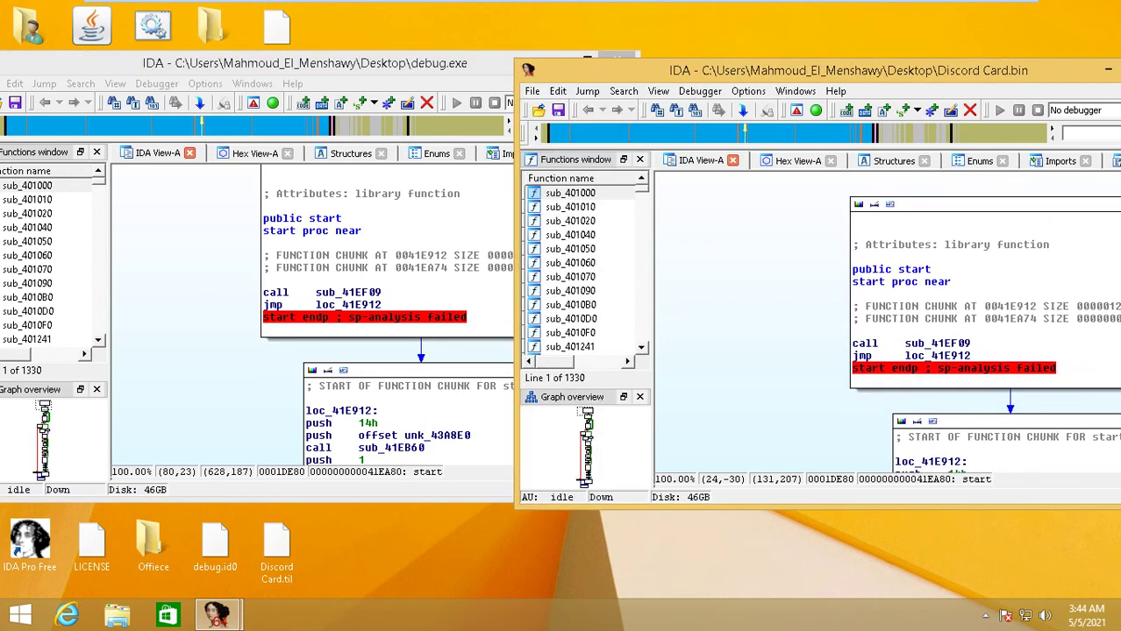
click(186, 354)
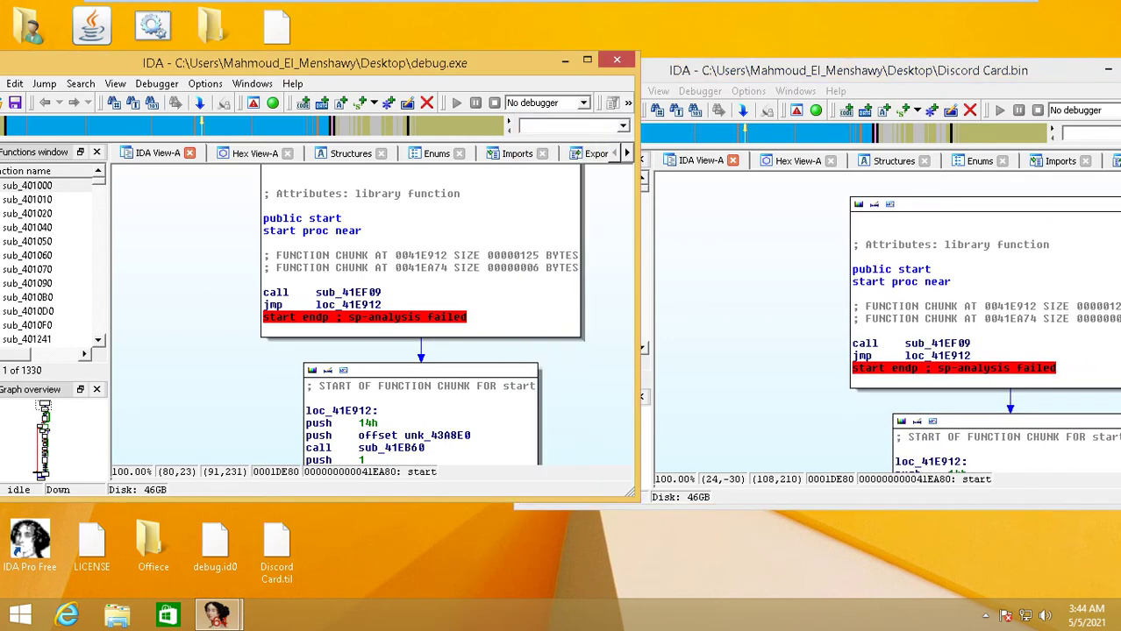
click(839, 387)
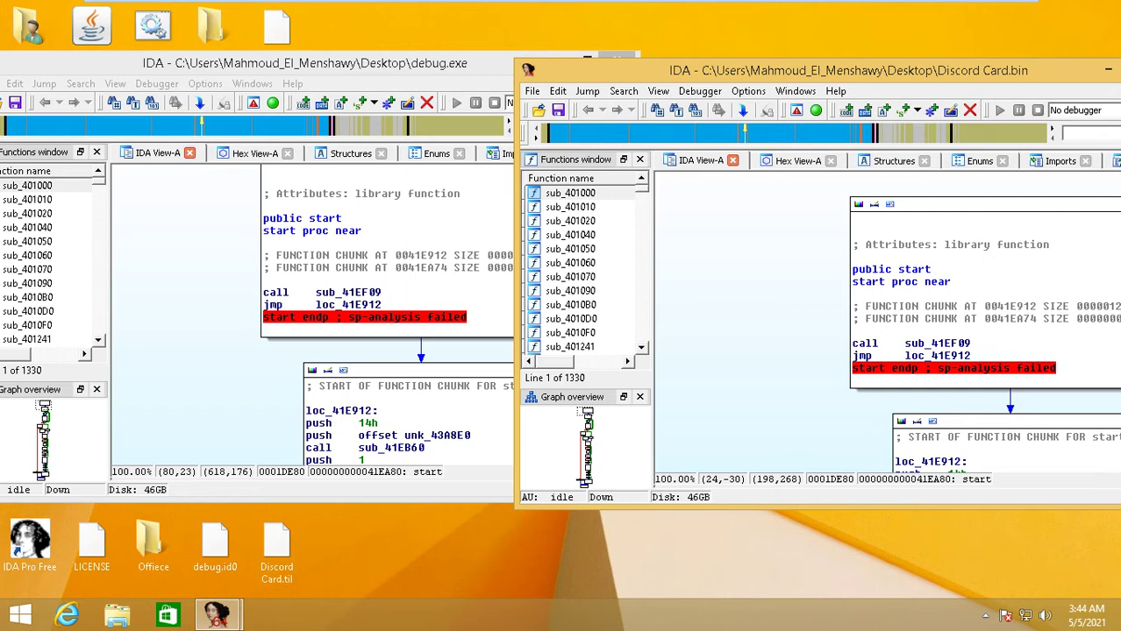
drag(296, 419, 260, 385)
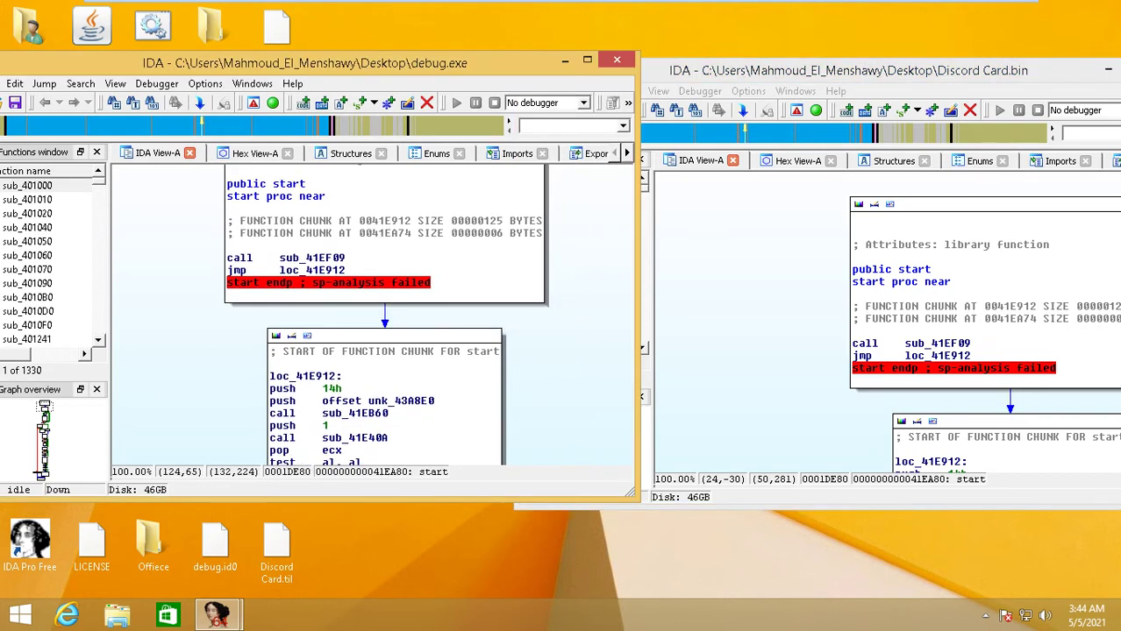
click(324, 269)
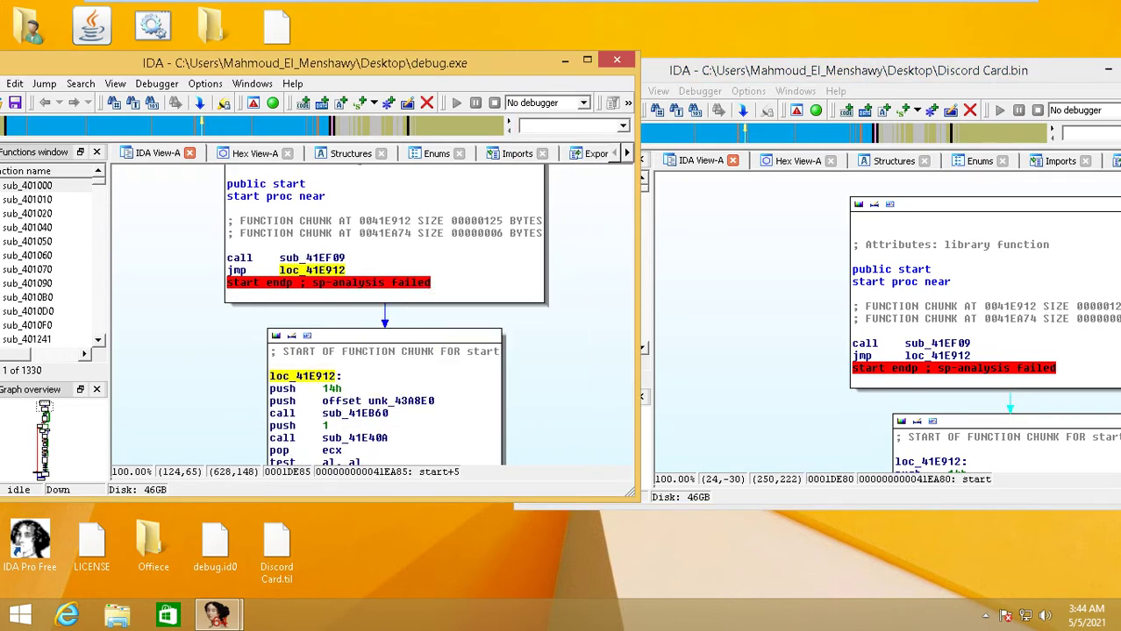
click(937, 356)
drag(775, 405, 732, 311)
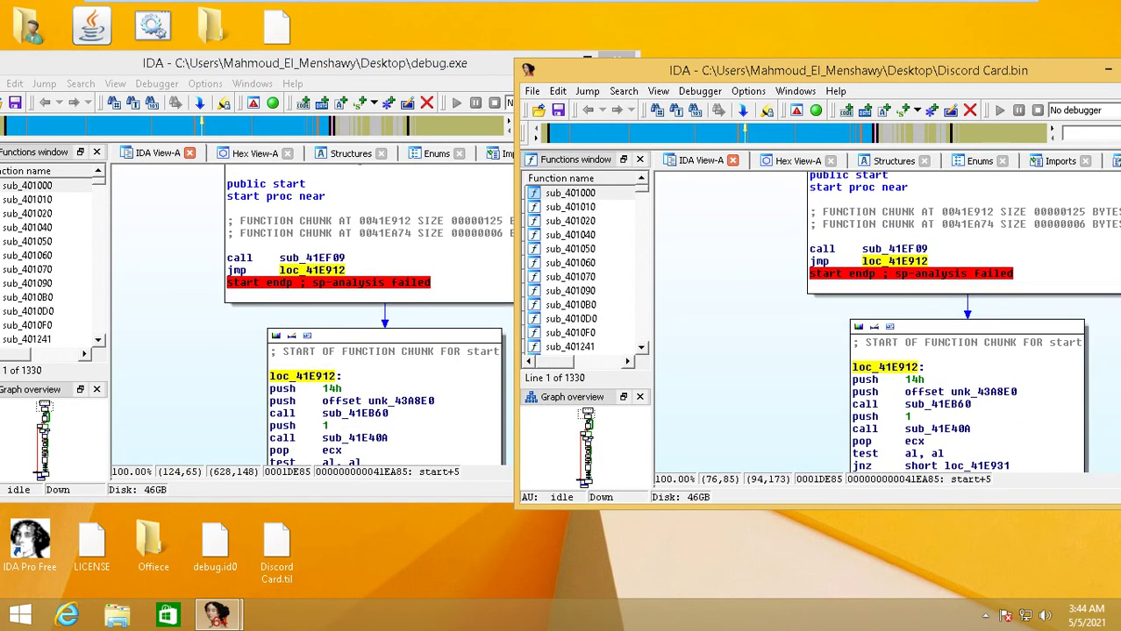
Step: Follow the start function's graph from loc_41E912, tracing Discord Card.bin down to block loc_41E9EE
drag(211, 459, 161, 263)
drag(752, 430, 714, 259)
drag(727, 463, 700, 243)
drag(693, 465, 774, 170)
drag(787, 369, 752, 200)
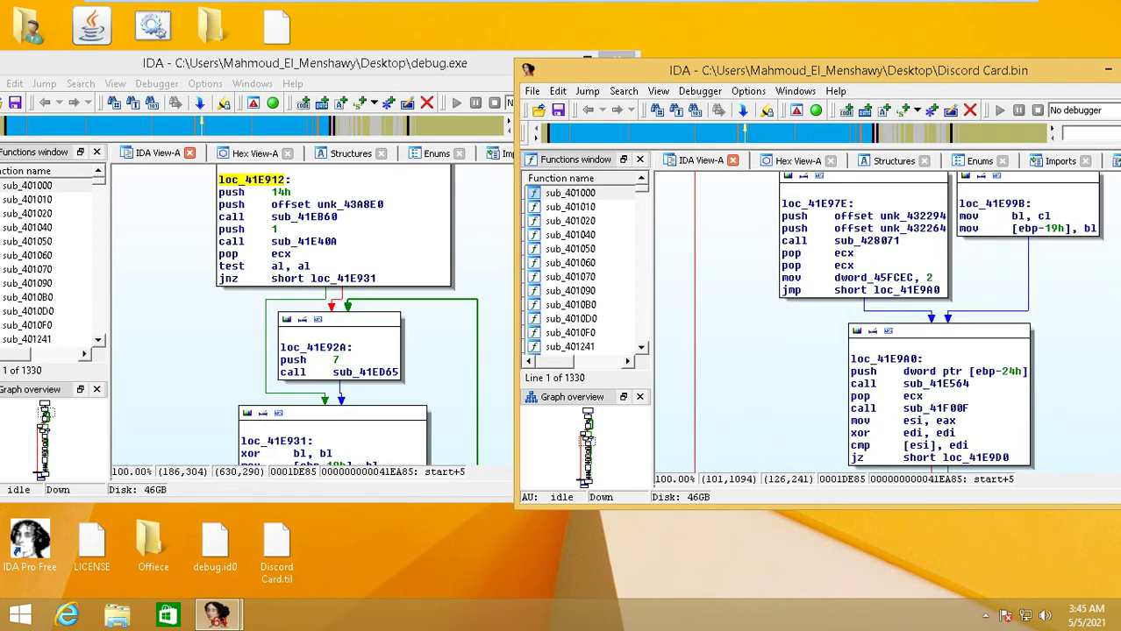
drag(766, 369, 720, 204)
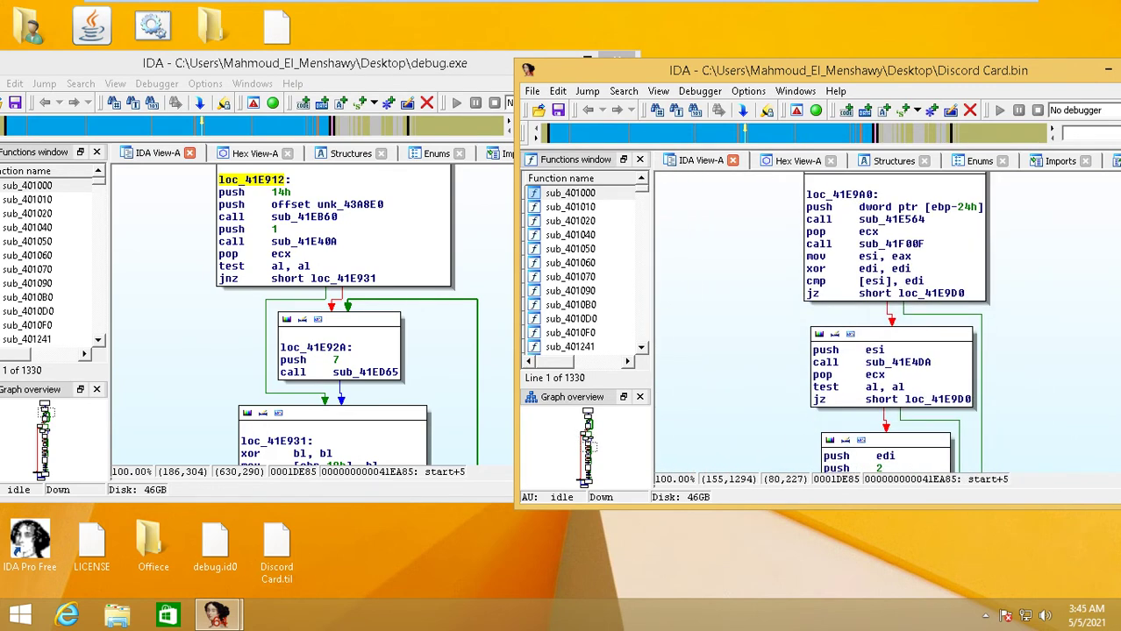
drag(735, 406, 705, 217)
drag(715, 400, 717, 239)
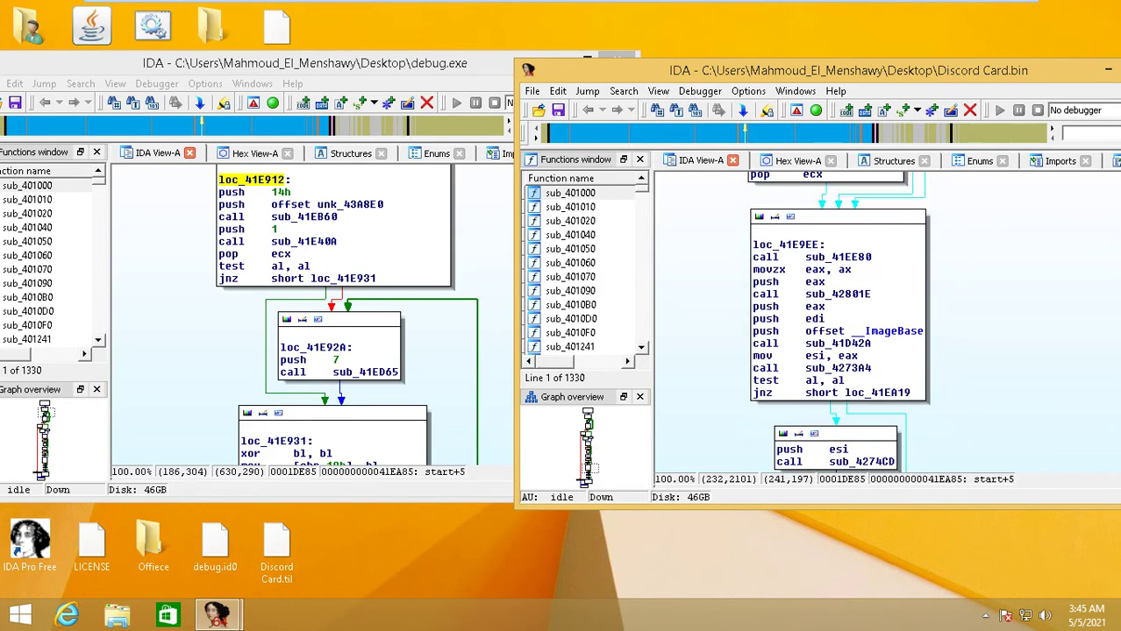
Step: Highlight __ImageBase in Discord Card.bin's loc_41E9EE block and find the same block in debug.exe's graph
click(895, 331)
drag(482, 414, 479, 38)
mouse_move(552, 403)
mouse_down()
mouse_move(559, 225)
mouse_move(556, 401)
mouse_move(570, 255)
mouse_up()
mouse_move(567, 377)
mouse_down()
mouse_move(574, 176)
mouse_move(559, 250)
mouse_move(558, 235)
mouse_up()
drag(551, 402, 540, 219)
drag(535, 435, 522, 267)
drag(532, 347, 528, 305)
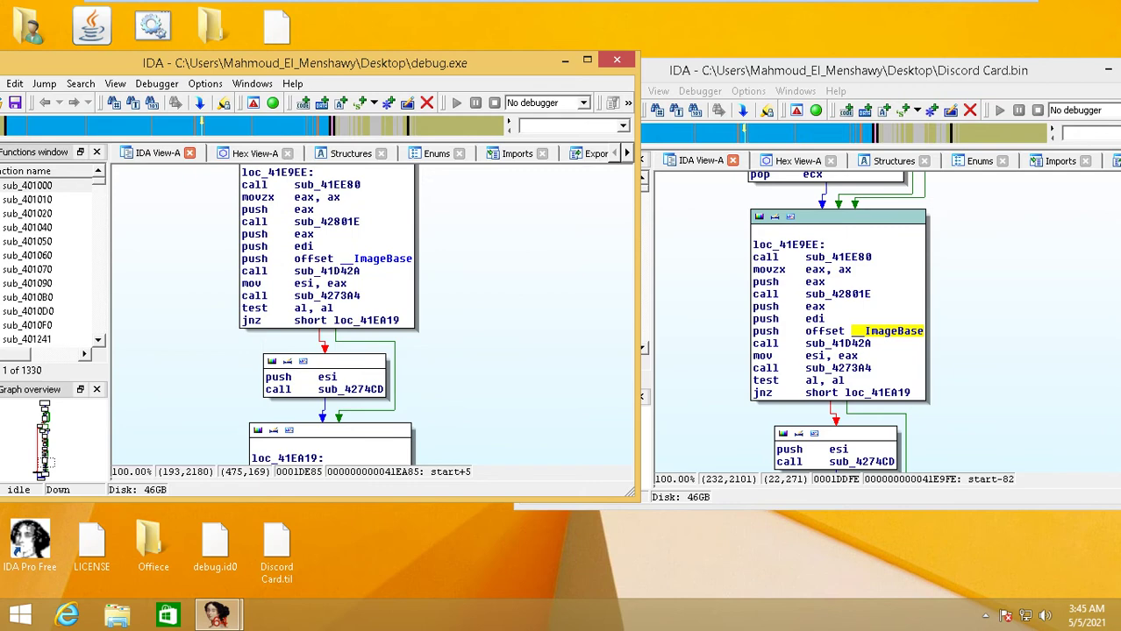
Step: Open sub_41D42A in both debug.exe and Discord Card.bin, and highlight the GetCommandLineW call in Discord Card.bin
double_click(327, 272)
drag(602, 378, 591, 316)
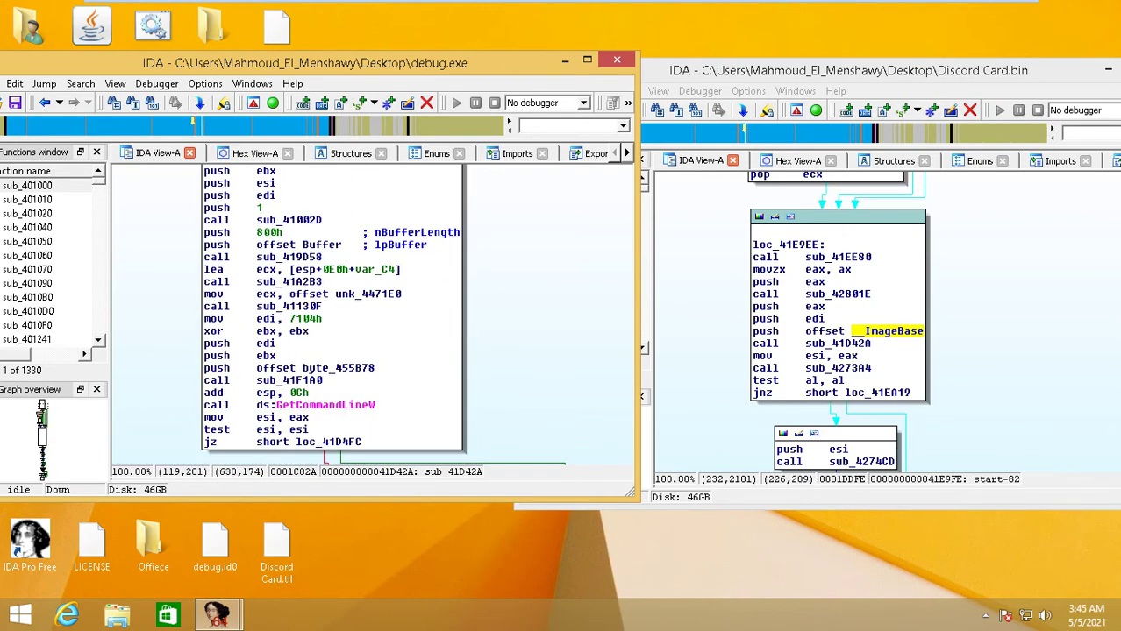
double_click(844, 343)
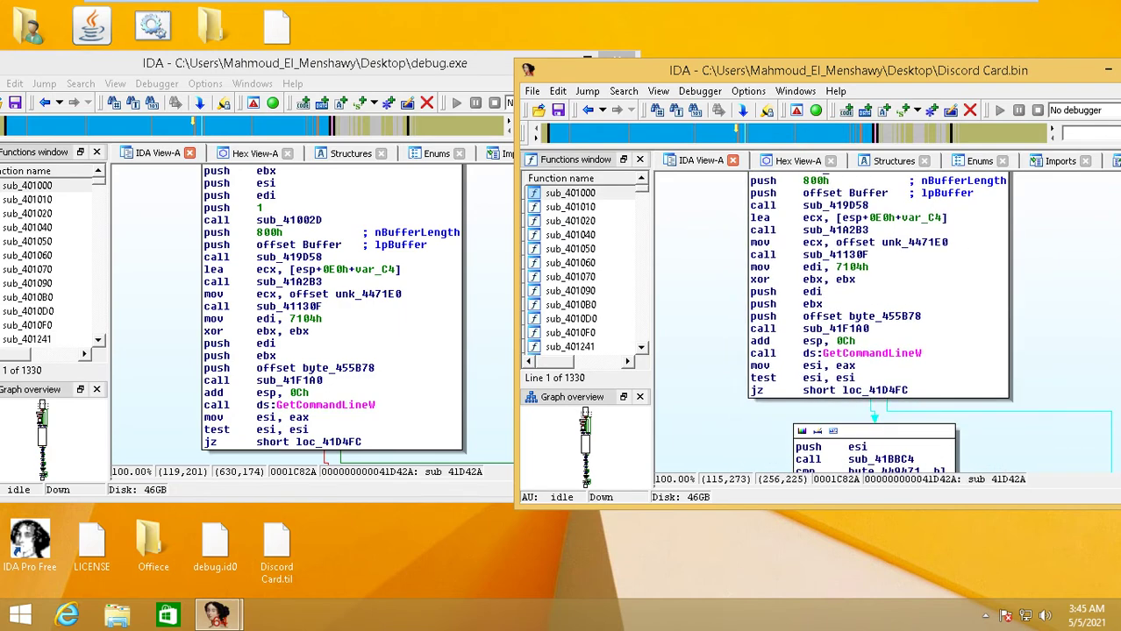
click(880, 354)
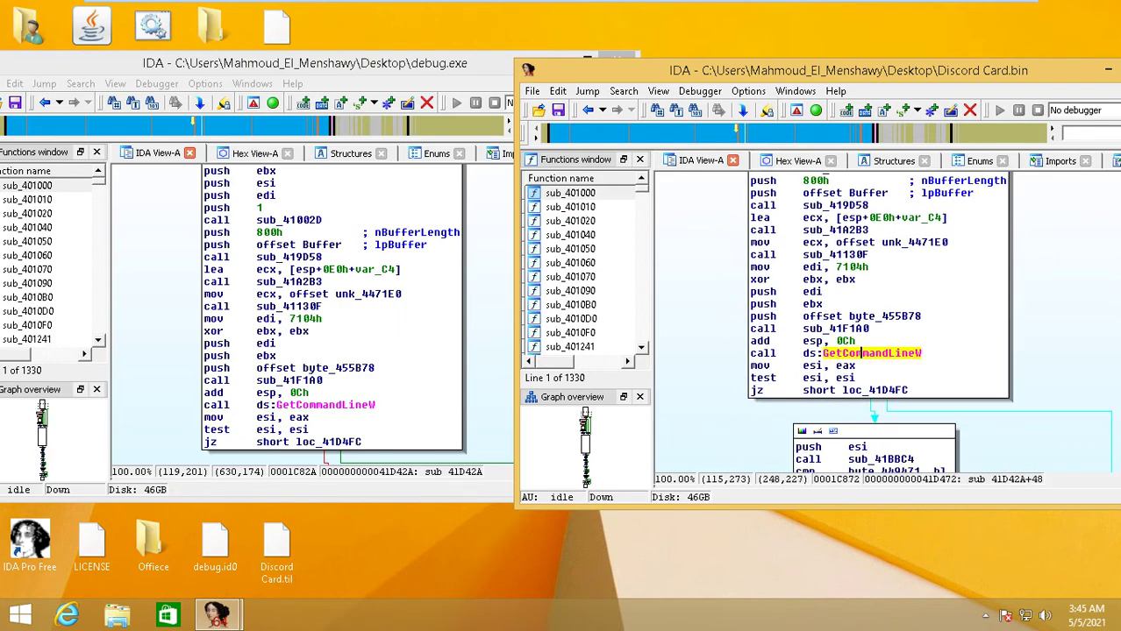
Step: Highlight GetCommandLineW in debug.exe's sub_41D42A and the jump target loc_41D4FC in both debug.exe and Discord Card.bin
click(325, 406)
drag(490, 416, 396, 237)
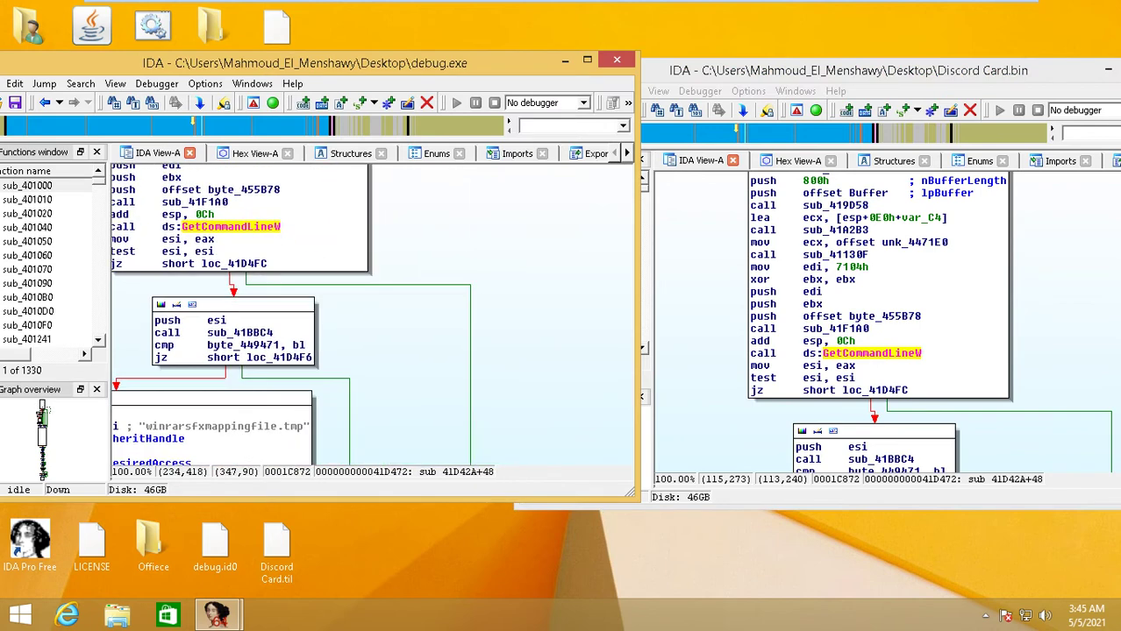
click(254, 265)
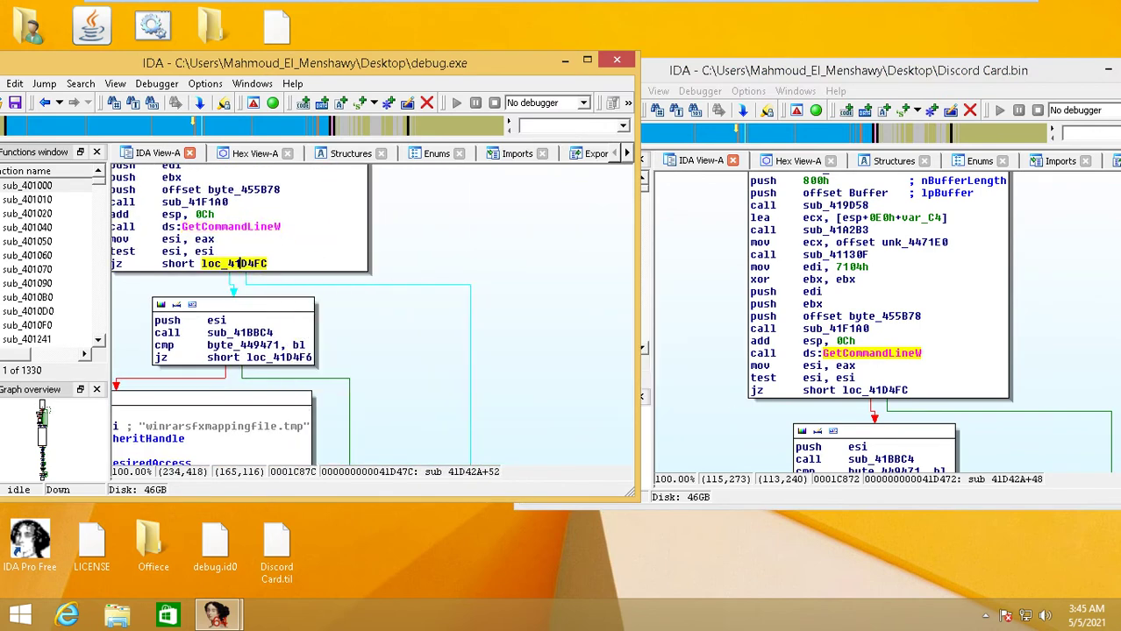
drag(324, 303, 362, 326)
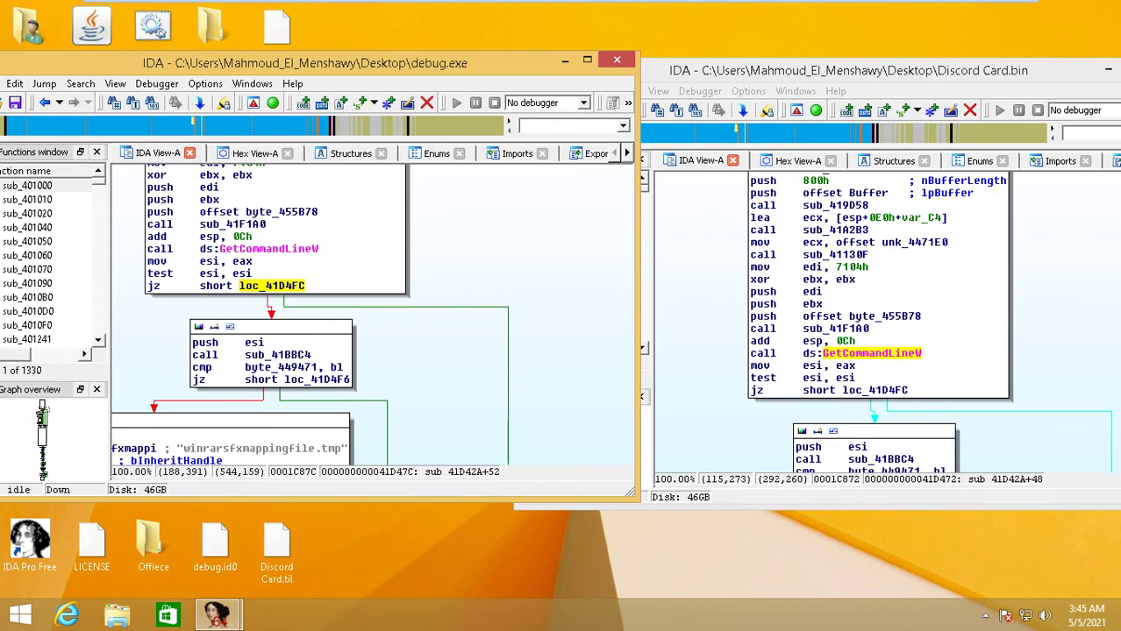
click(895, 391)
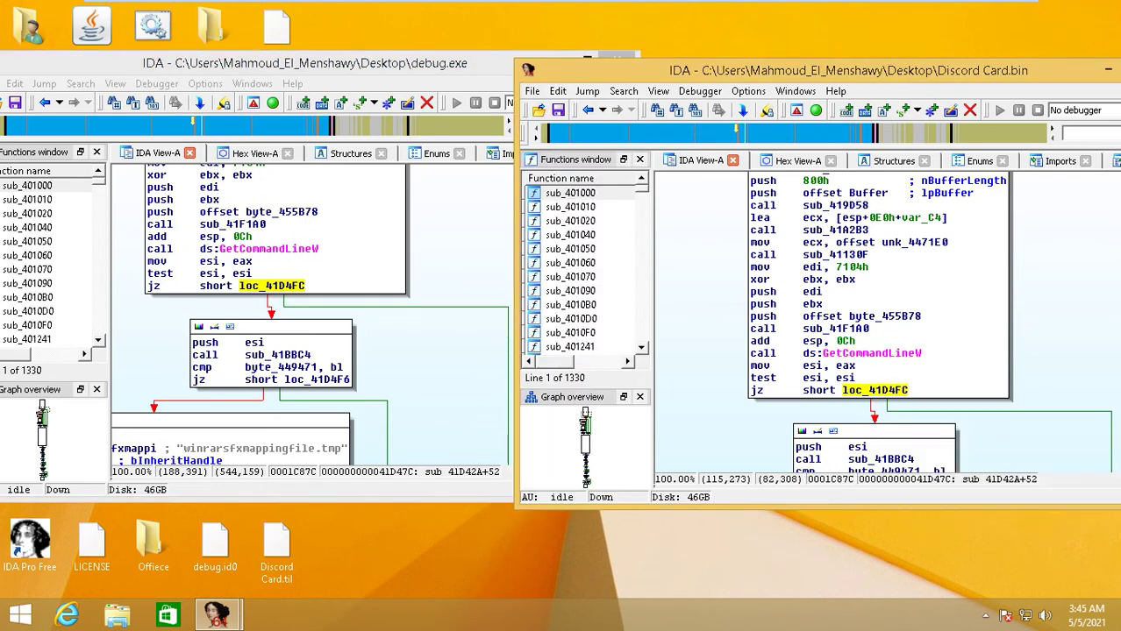
Step: Compare the next blocks of both graphs, highlighting OpenFileMappingW in each and the "winrarsfxmappingfile.tmp" string in debug.exe
scroll(895, 390, down, 3)
drag(712, 329, 745, 271)
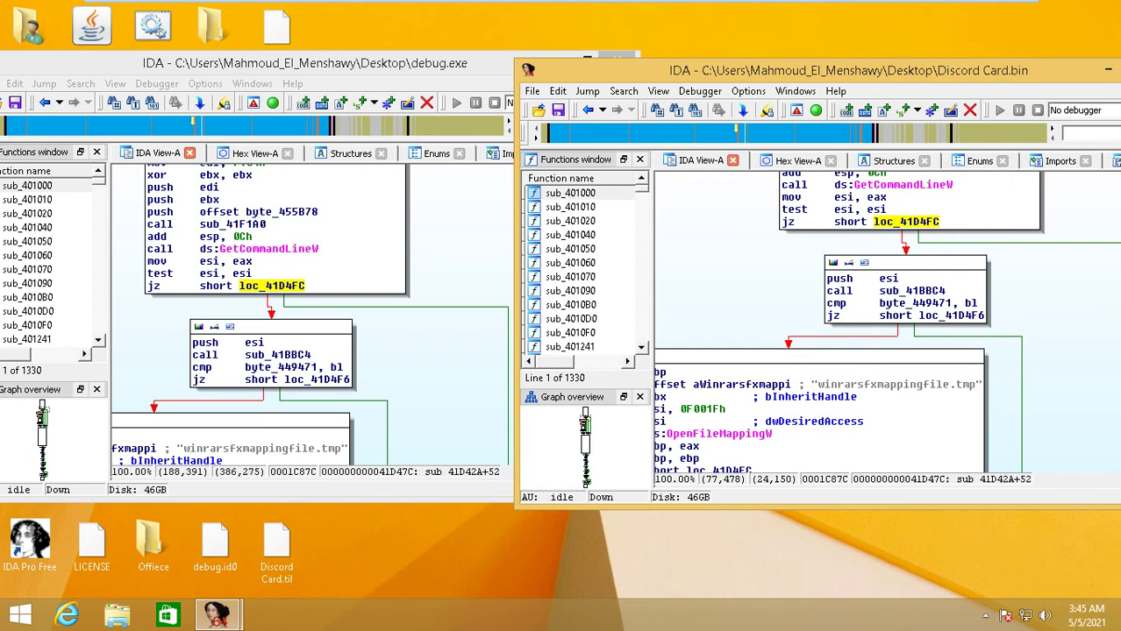
drag(420, 438, 438, 342)
drag(444, 394, 473, 358)
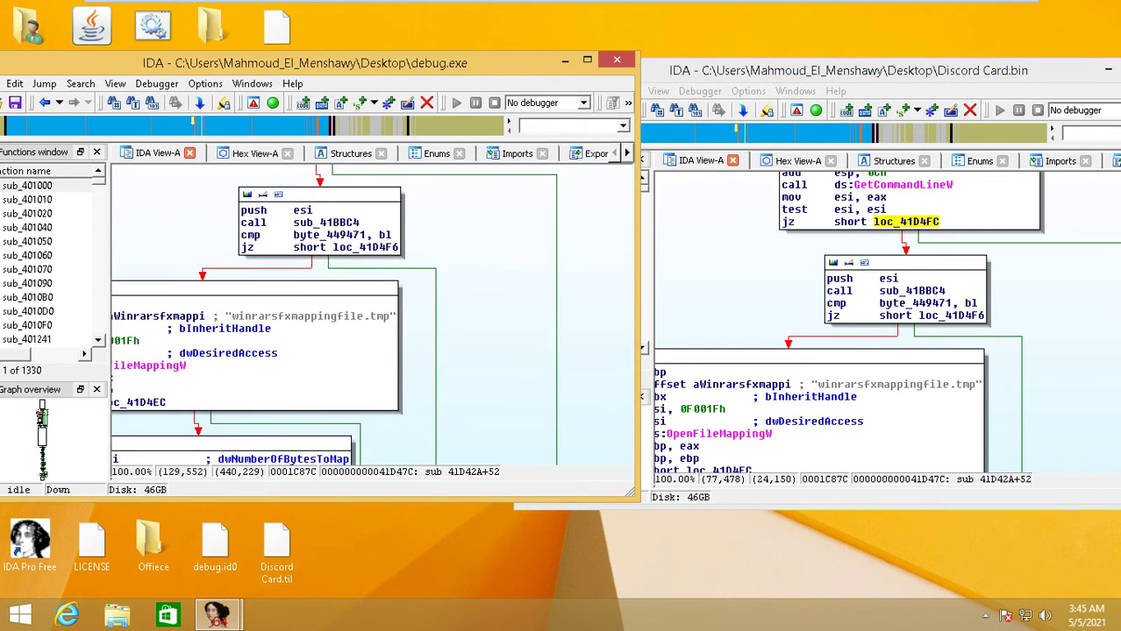
click(751, 433)
drag(440, 408, 538, 405)
click(225, 363)
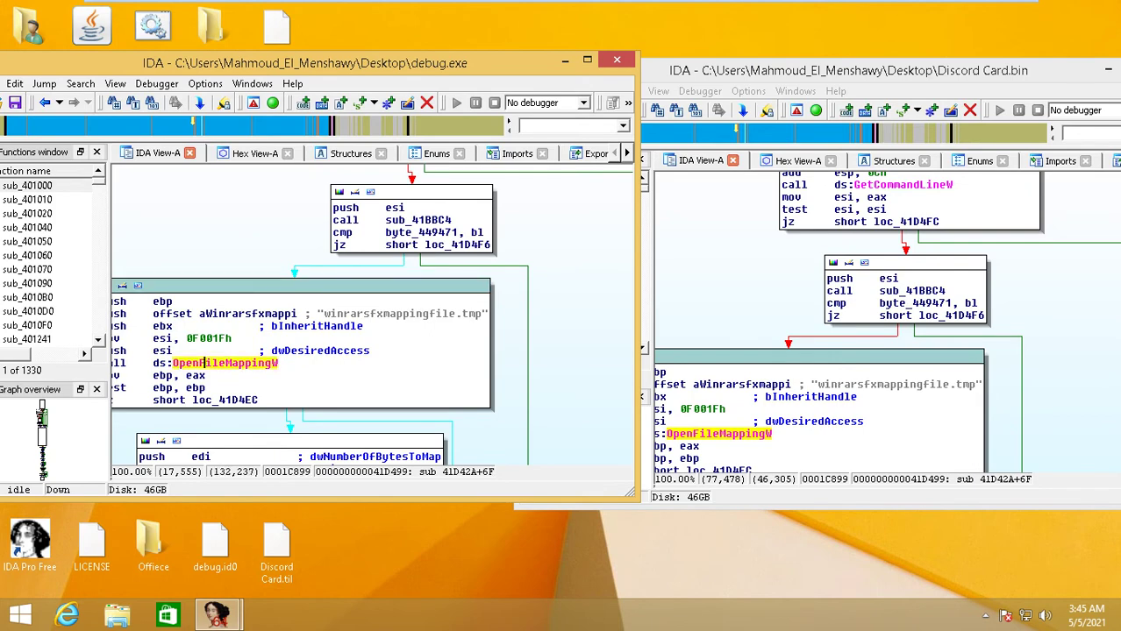
click(428, 313)
Step: Trace Discord Card.bin's graph down to block loc_41D4FC, highlighting SetEnvironmentVariableW and the "sfxname" string
drag(554, 359, 508, 299)
drag(698, 291, 802, 174)
scroll(886, 325, down, 10)
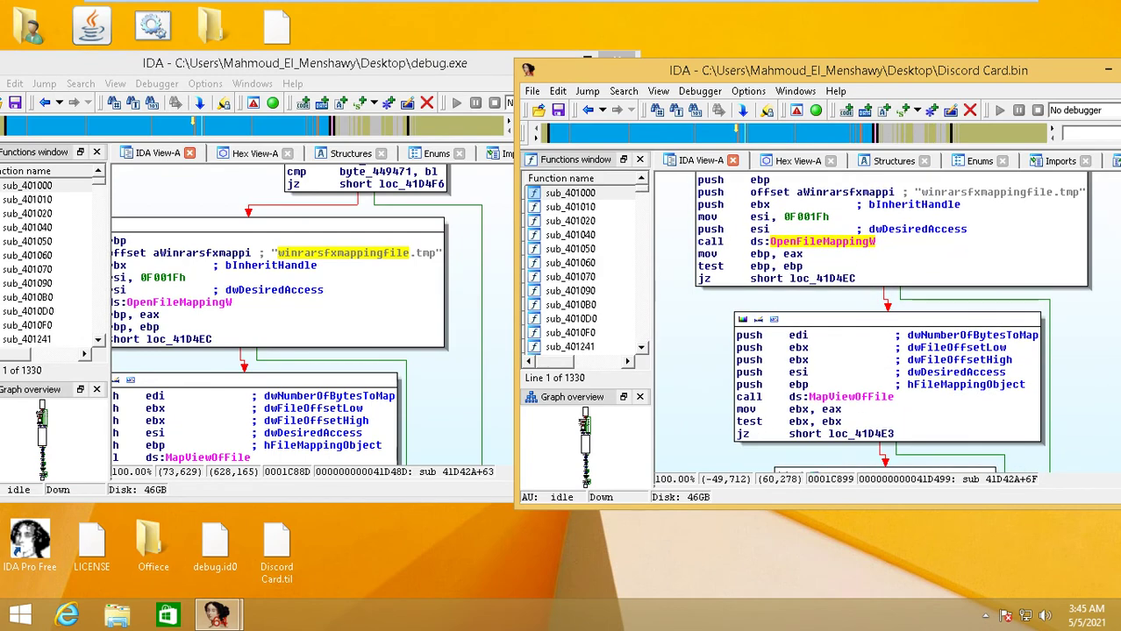
scroll(886, 324, down, 9)
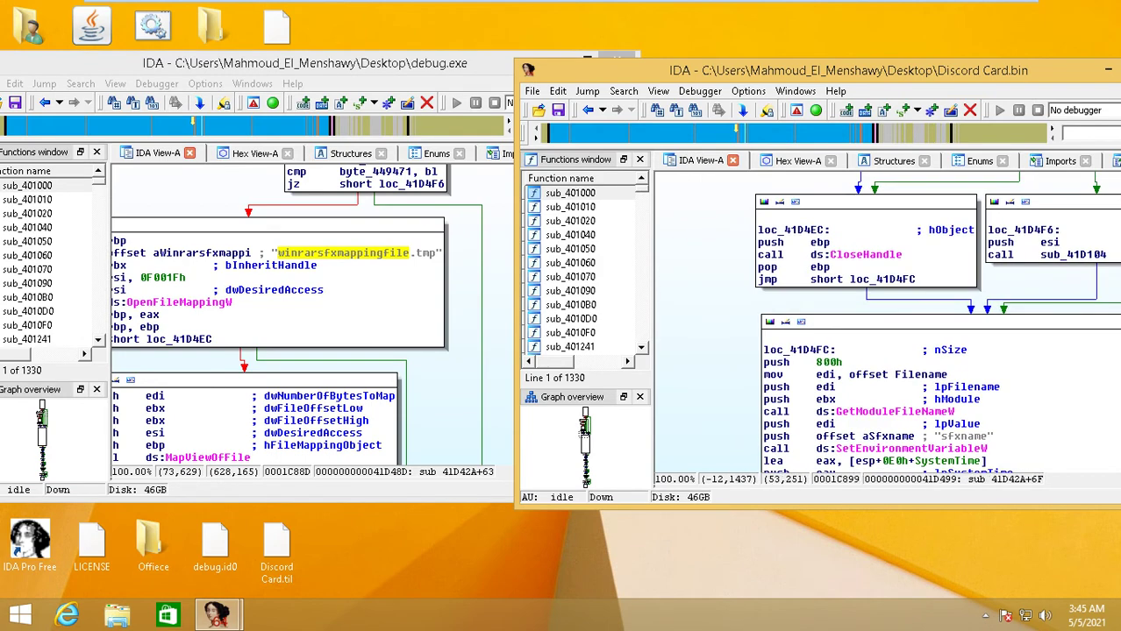
scroll(886, 324, down, 3)
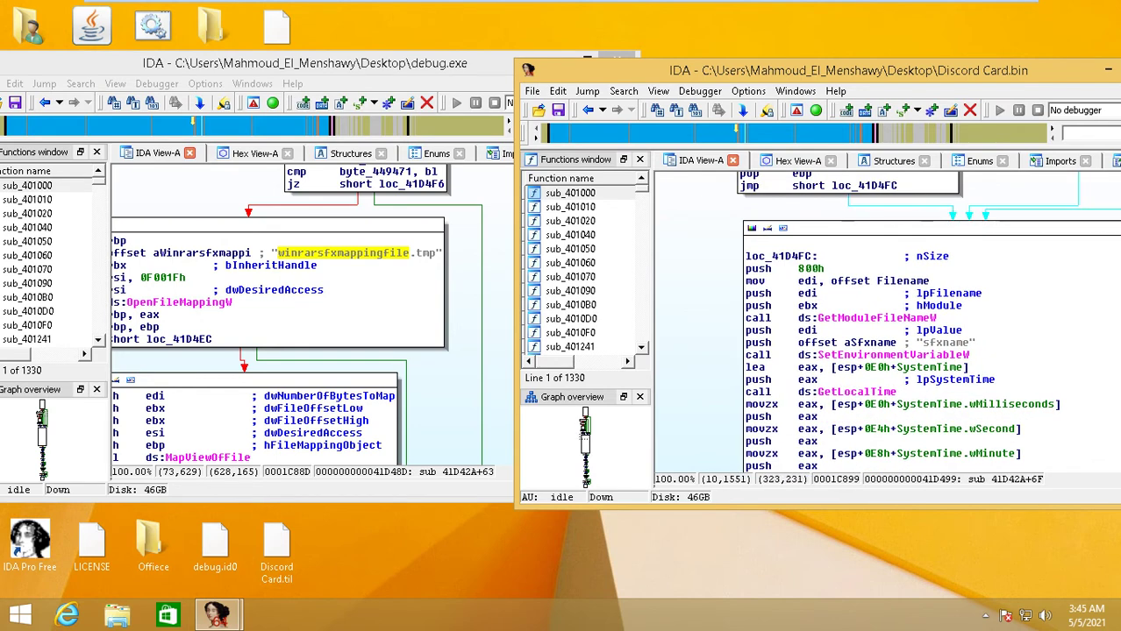
click(885, 356)
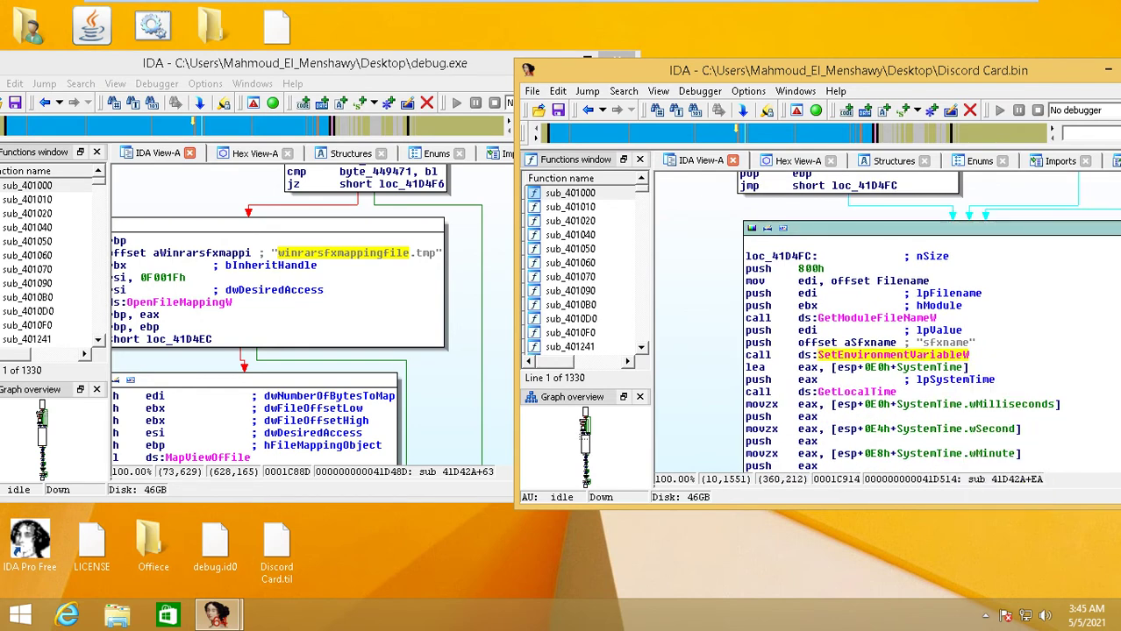
click(945, 342)
Step: Follow debug.exe's graph down to its matching loc_41D4FC block and highlight the "sfxname" string there
click(307, 395)
scroll(307, 395, down, 8)
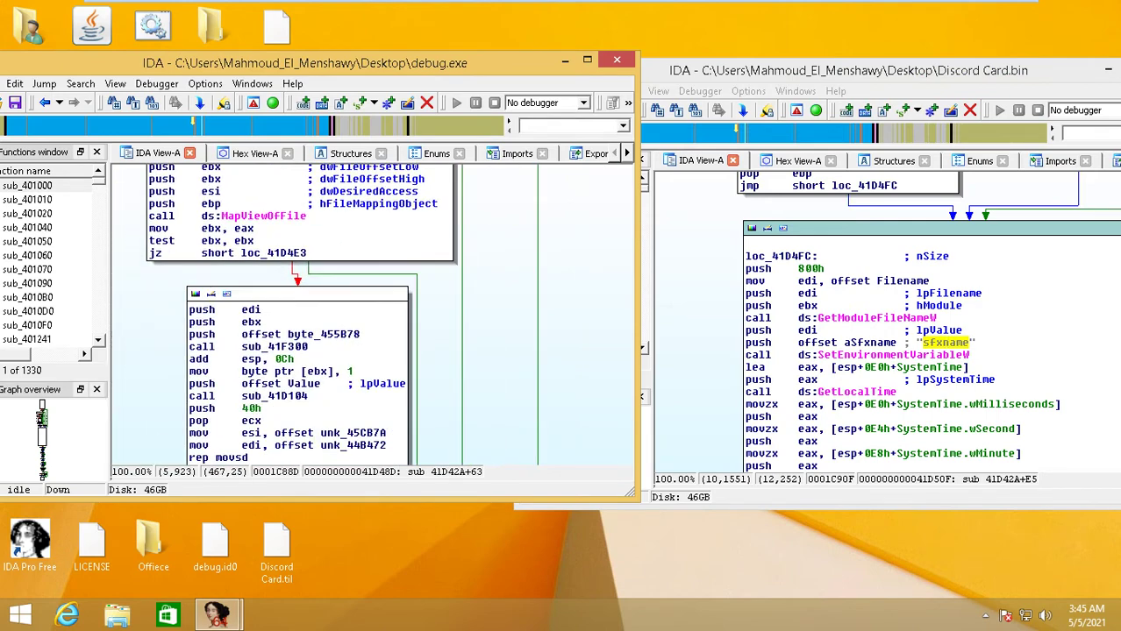
scroll(369, 320, down, 12)
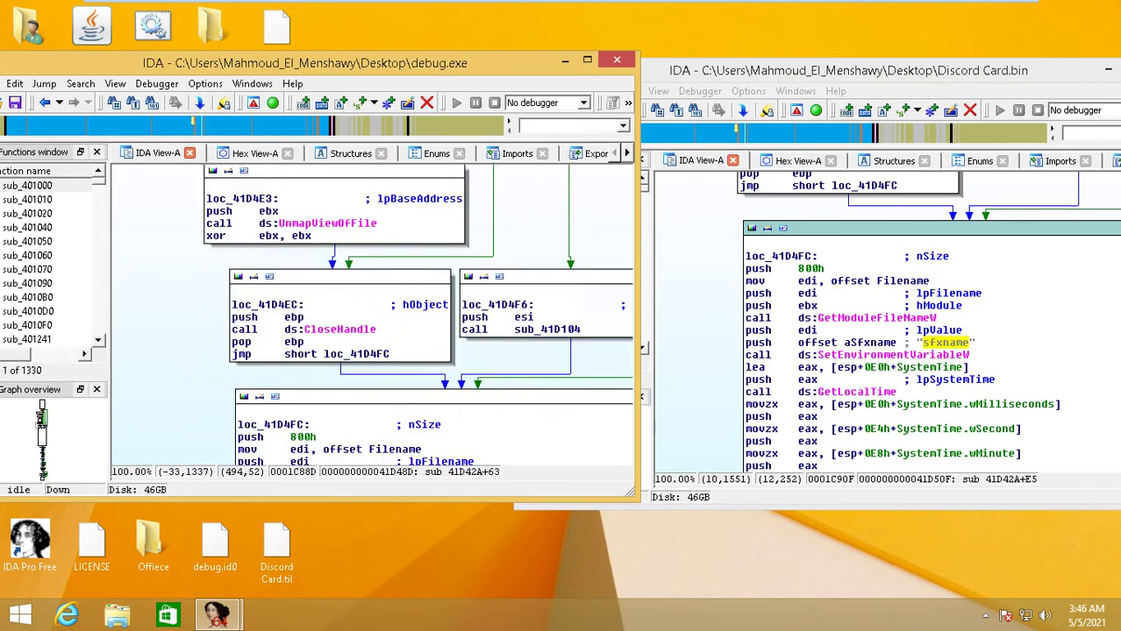
scroll(369, 320, down, 7)
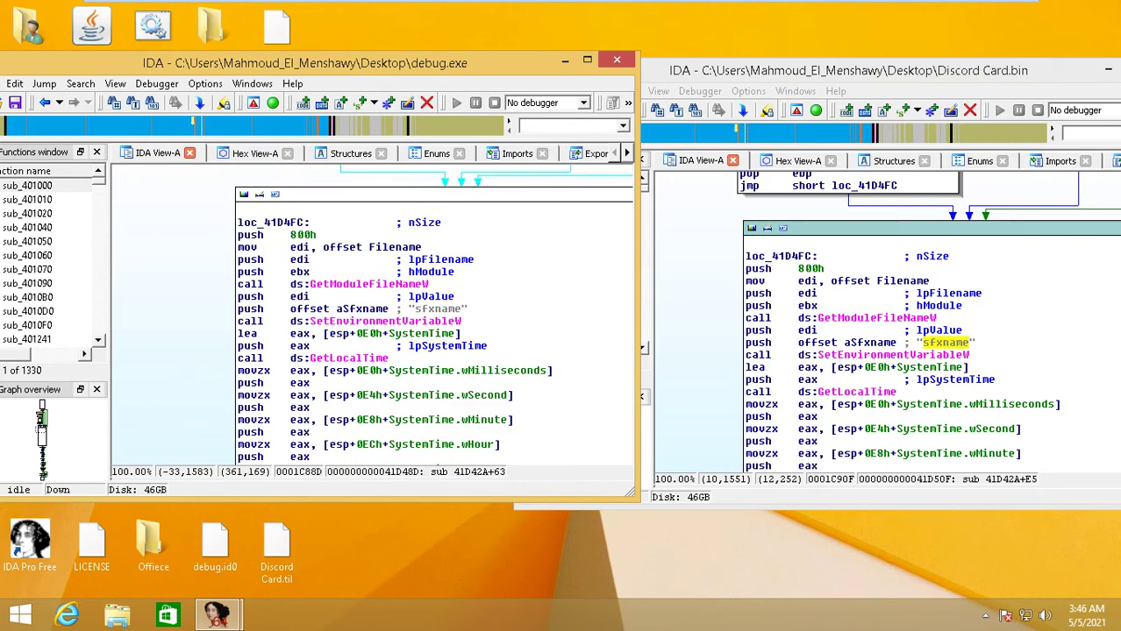
click(436, 309)
Step: Examine the SystemTime instructions in debug.exe's loc_41D4FC block, down to the "sfxstime" environment variable call
scroll(436, 308, down, 3)
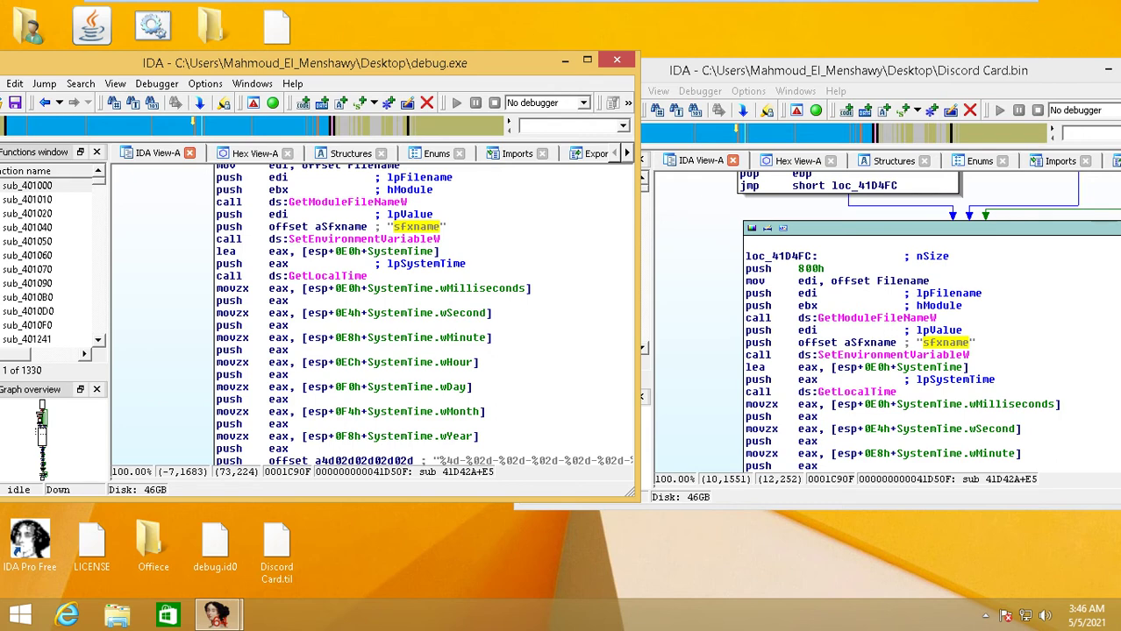
click(720, 310)
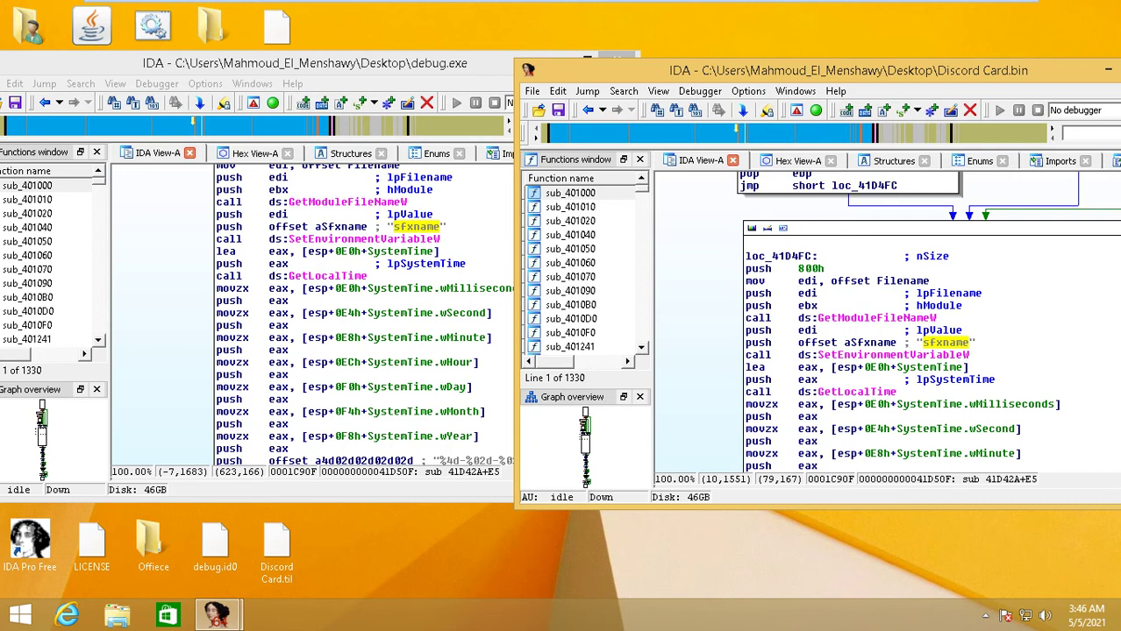
click(160, 394)
drag(159, 393, 152, 217)
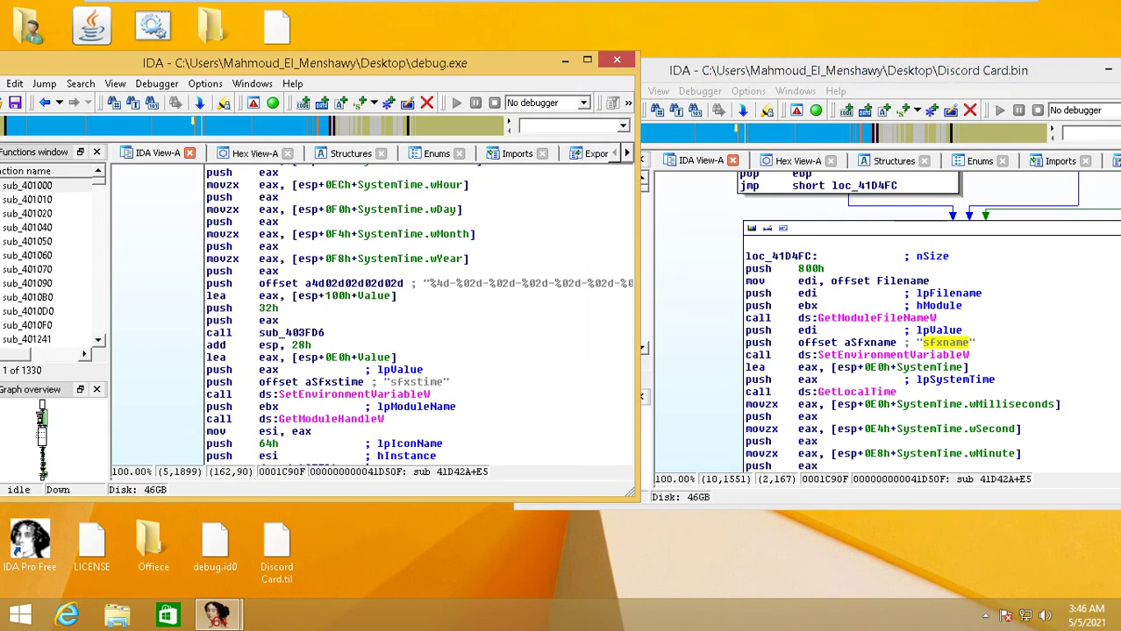
Step: Close the IDA databases of debug.exe and Discord Card.bin without saving them
click(616, 60)
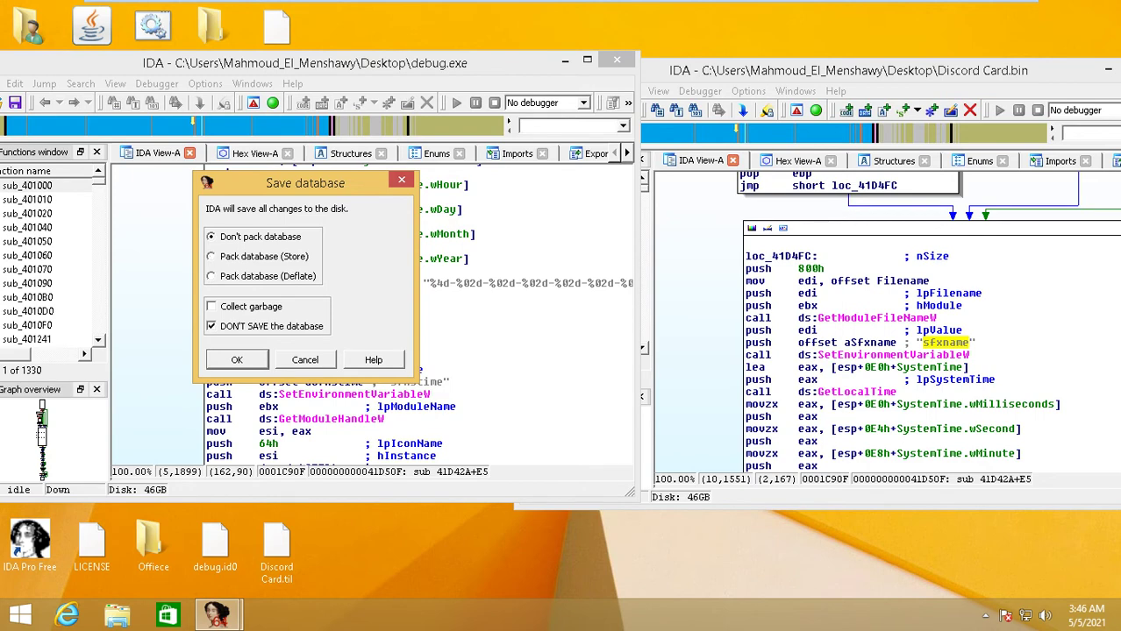
click(237, 359)
drag(842, 70, 638, 84)
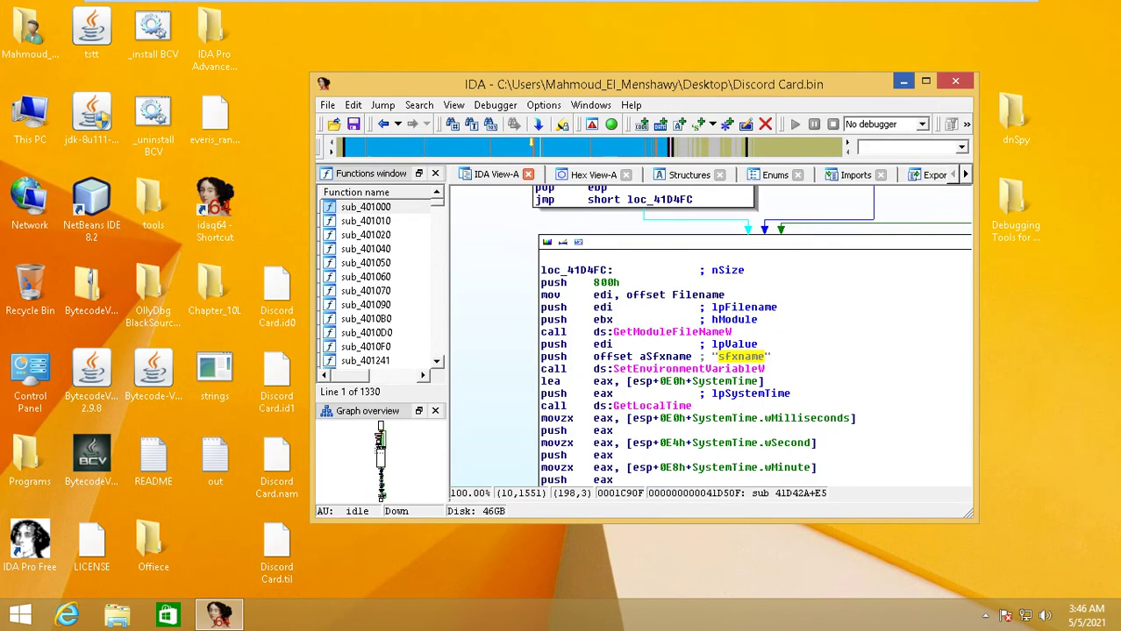
click(955, 82)
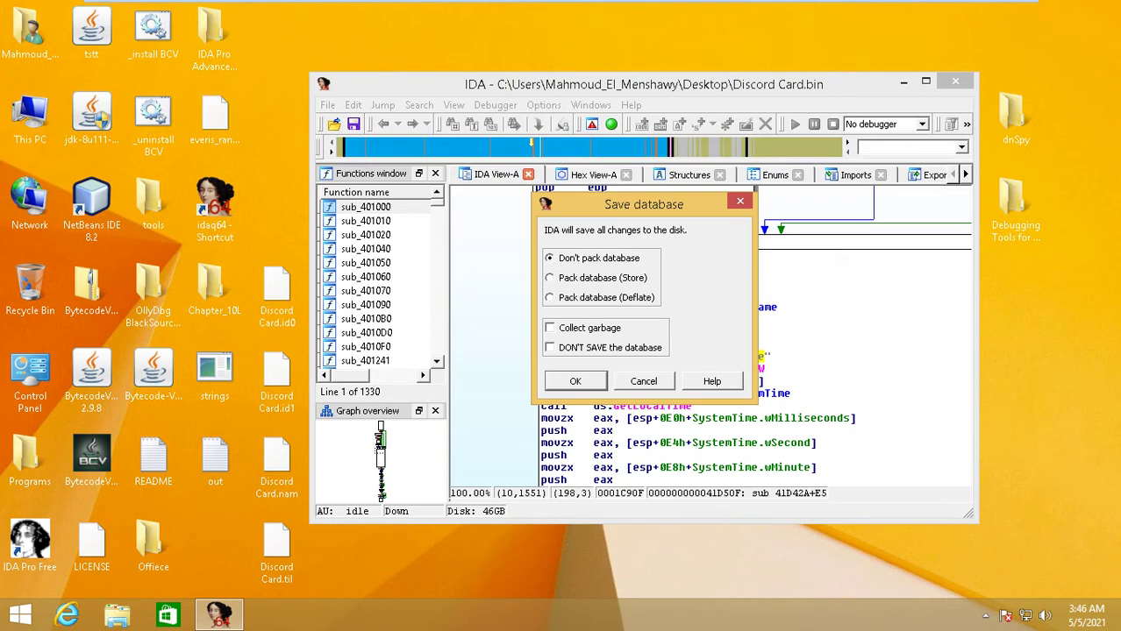
click(575, 382)
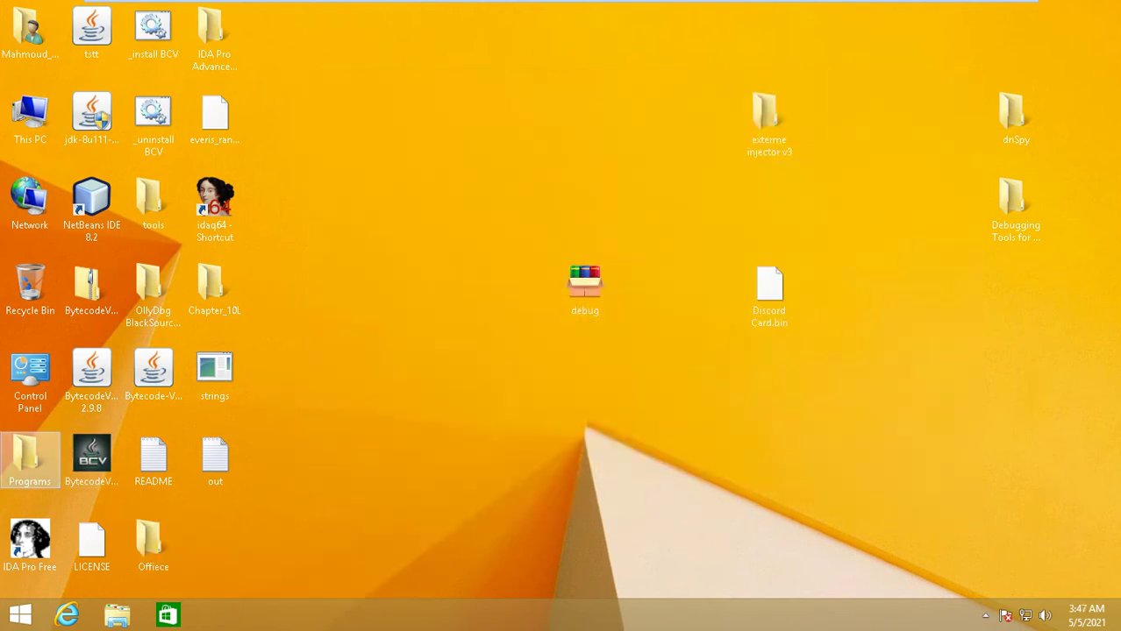
Step: Launch the procexp application from Programs > Basic dynamic tool > 2.ProcessExplorer and accept its license agreement
double_click(30, 458)
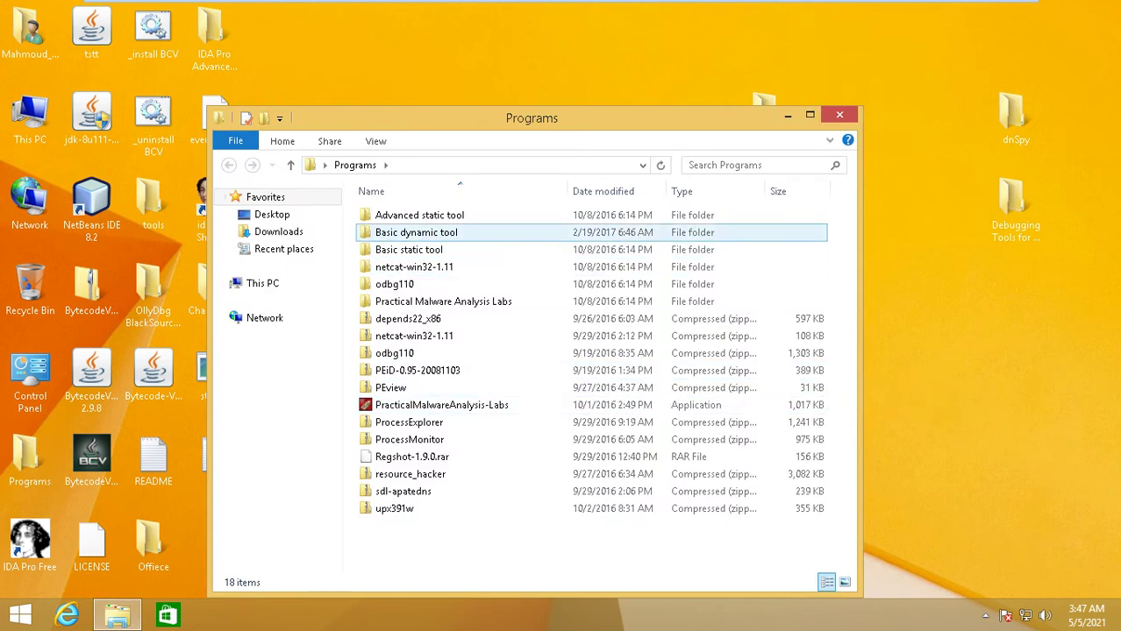
double_click(416, 232)
click(412, 233)
double_click(412, 232)
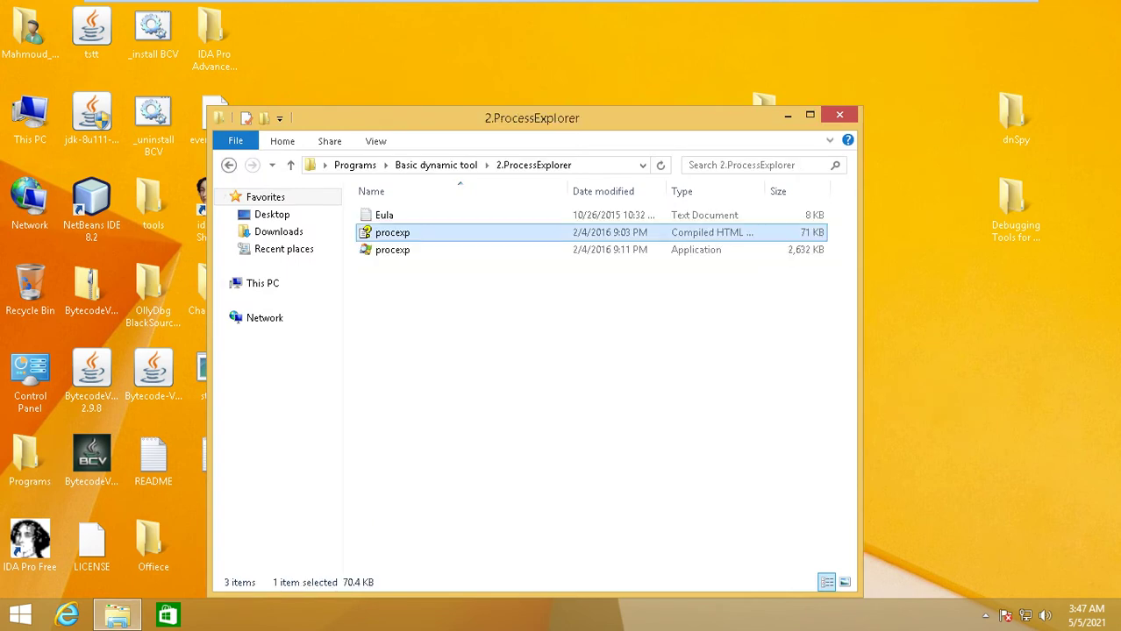
key(Down)
key(Return)
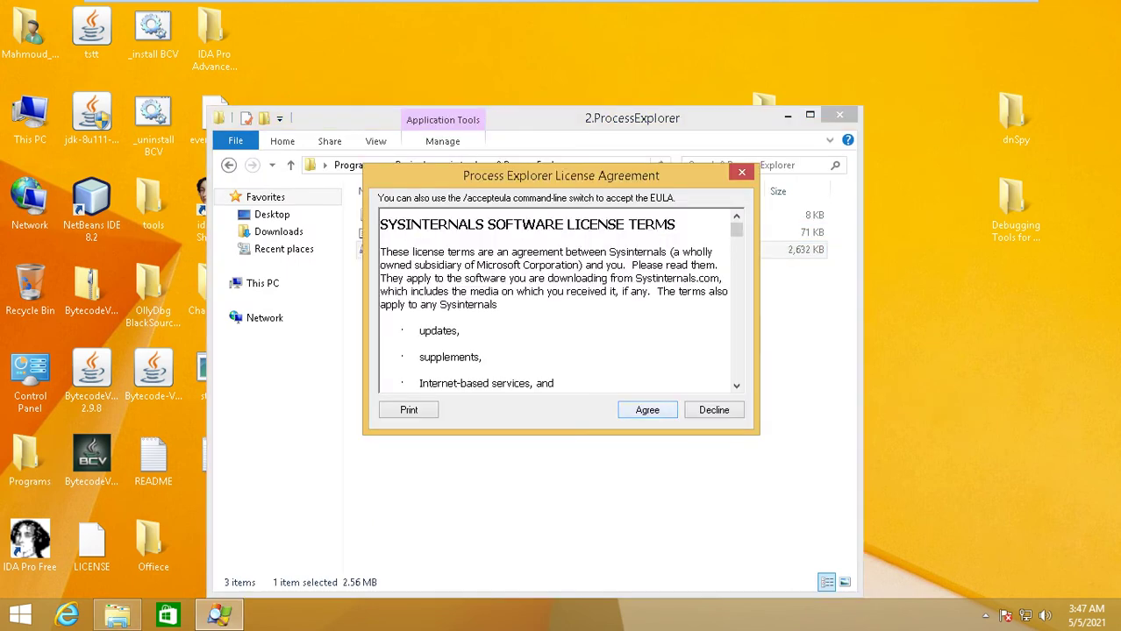
click(648, 406)
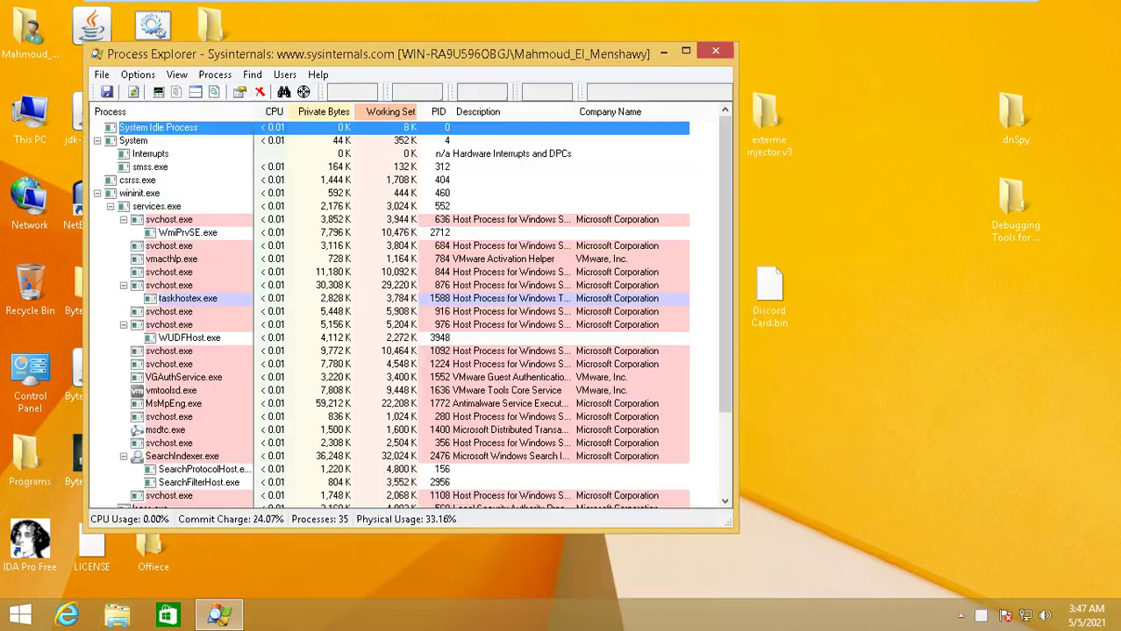
Step: Move the debug file to a clear desktop spot beside Process Explorer and bring the explorer.exe process tree into view
drag(518, 55, 395, 487)
drag(585, 289, 1078, 377)
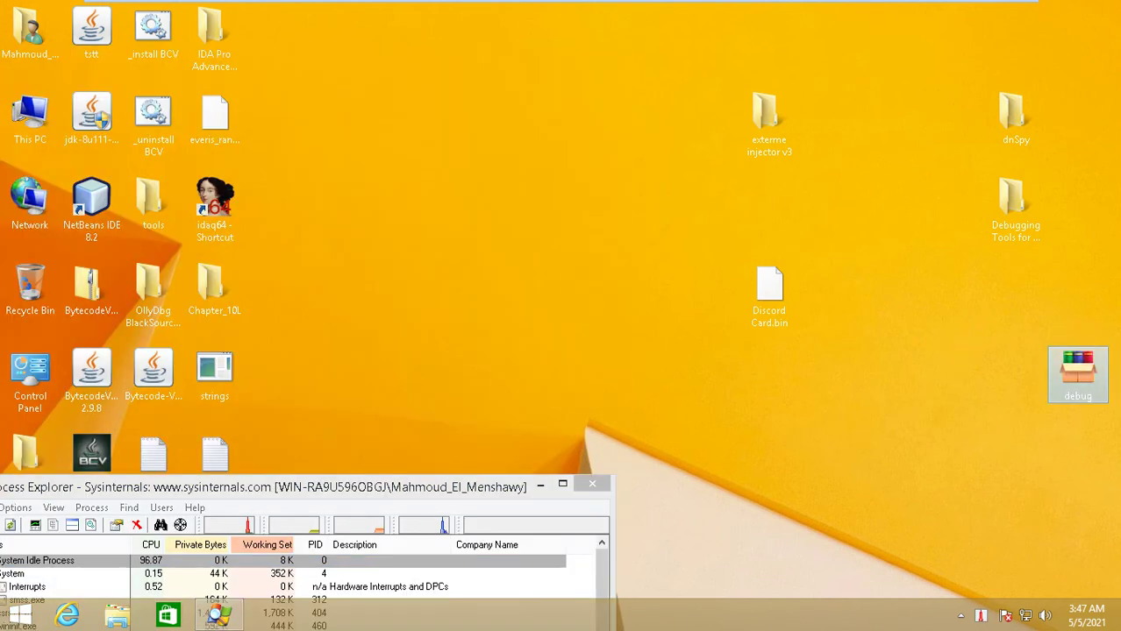
drag(438, 487, 570, 37)
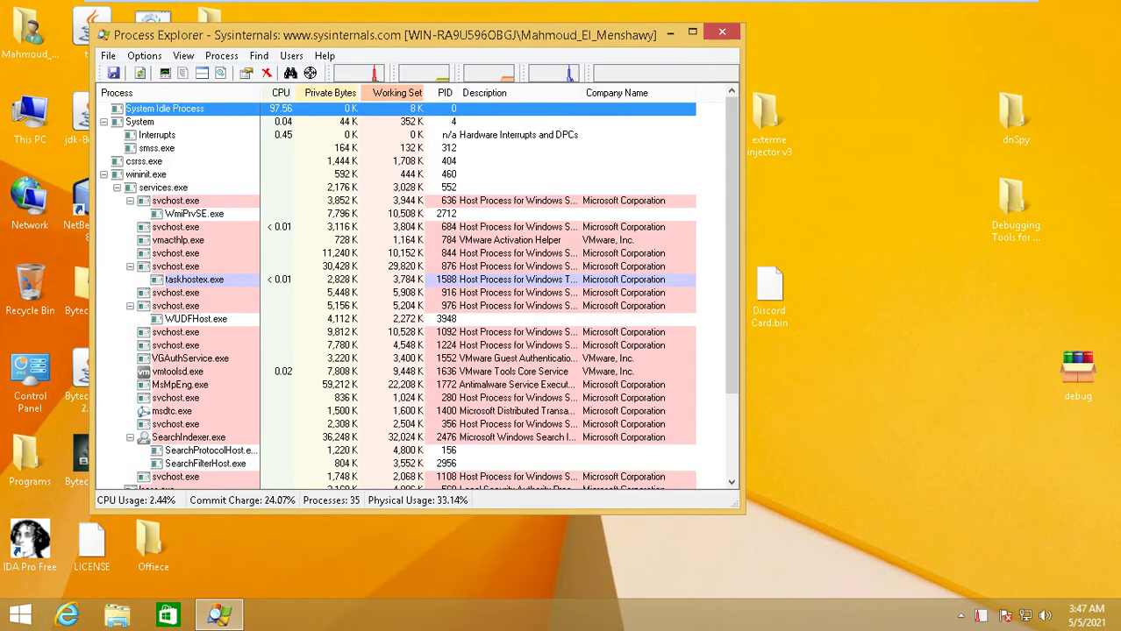
scroll(419, 296, down, 3)
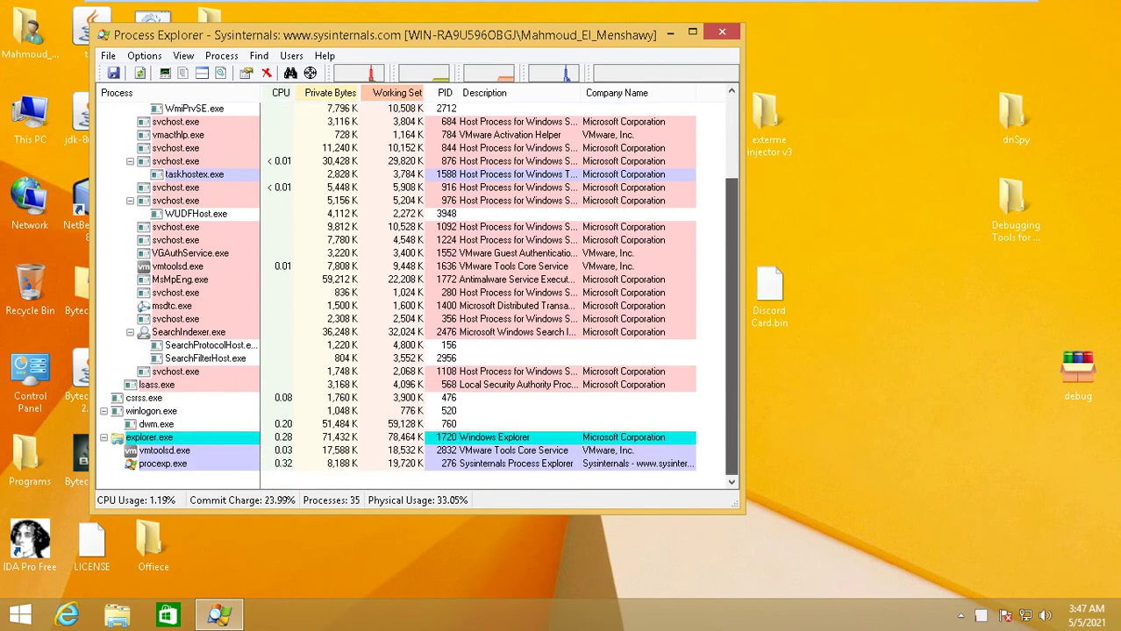
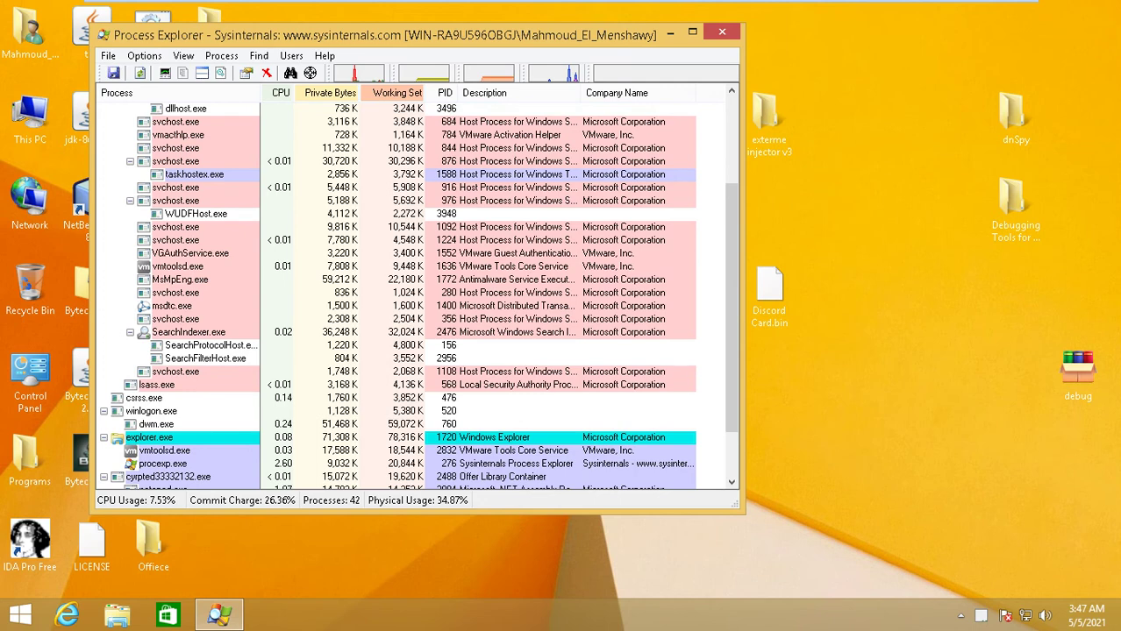
Step: Inspect the processes spawned under cyrpted33332132.exe and cmd.exe in Process Explorer, selecting yaoffer50160.exe
scroll(184, 481, down, 2)
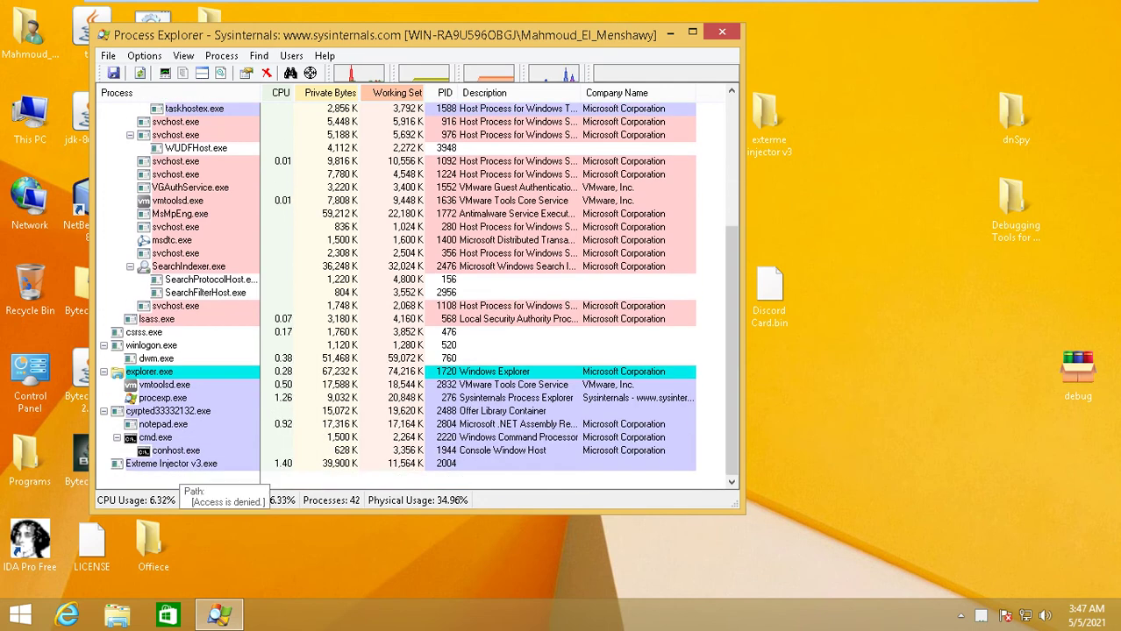
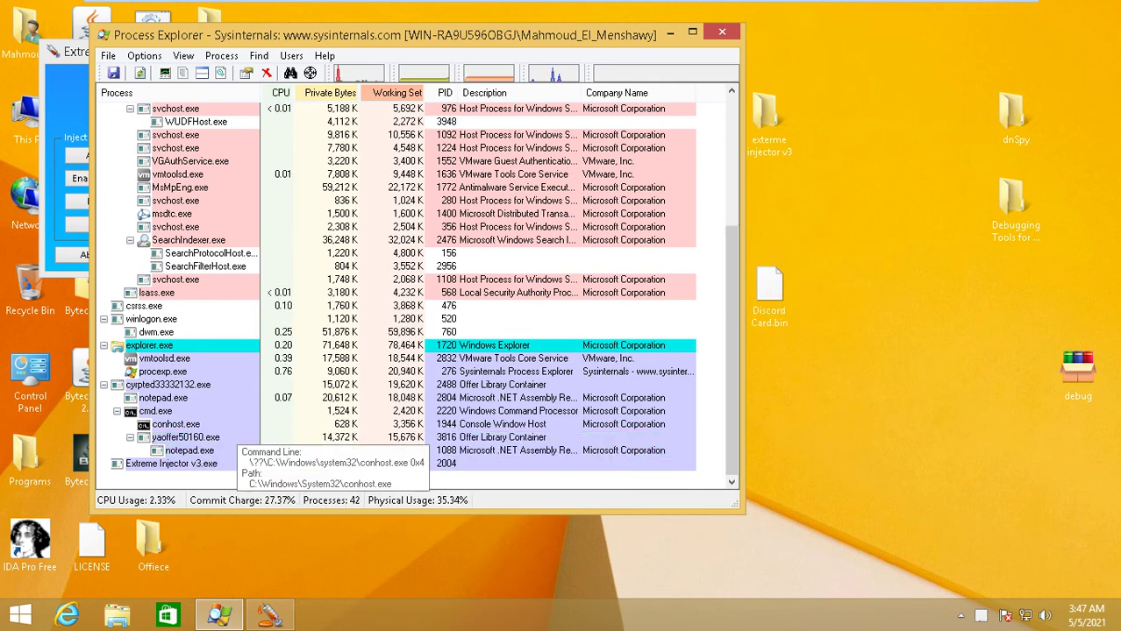
click(184, 450)
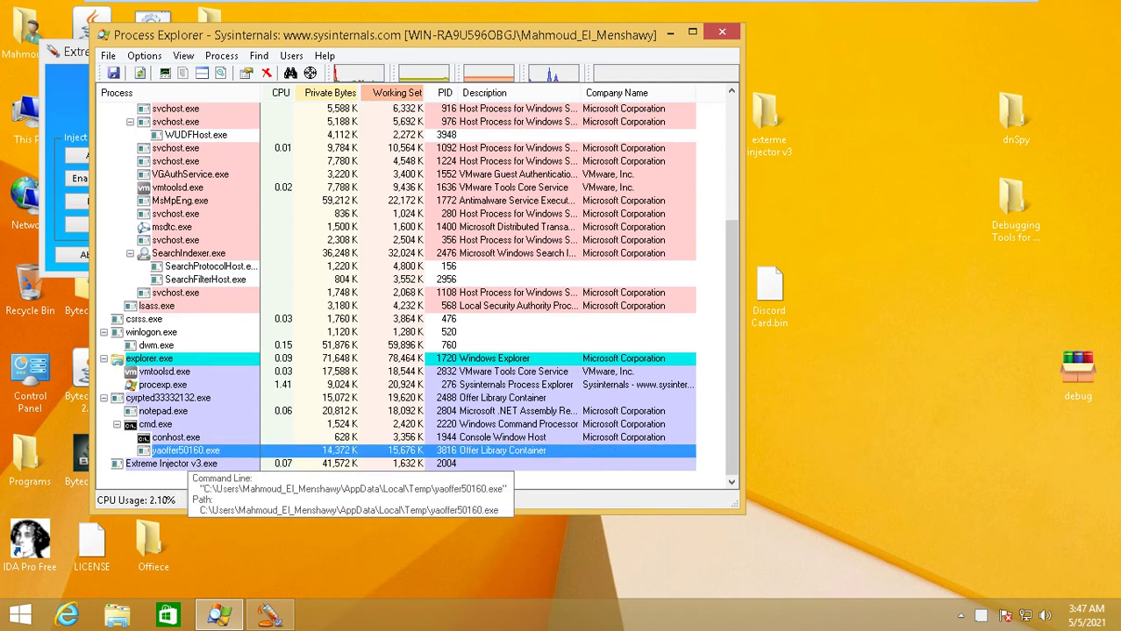
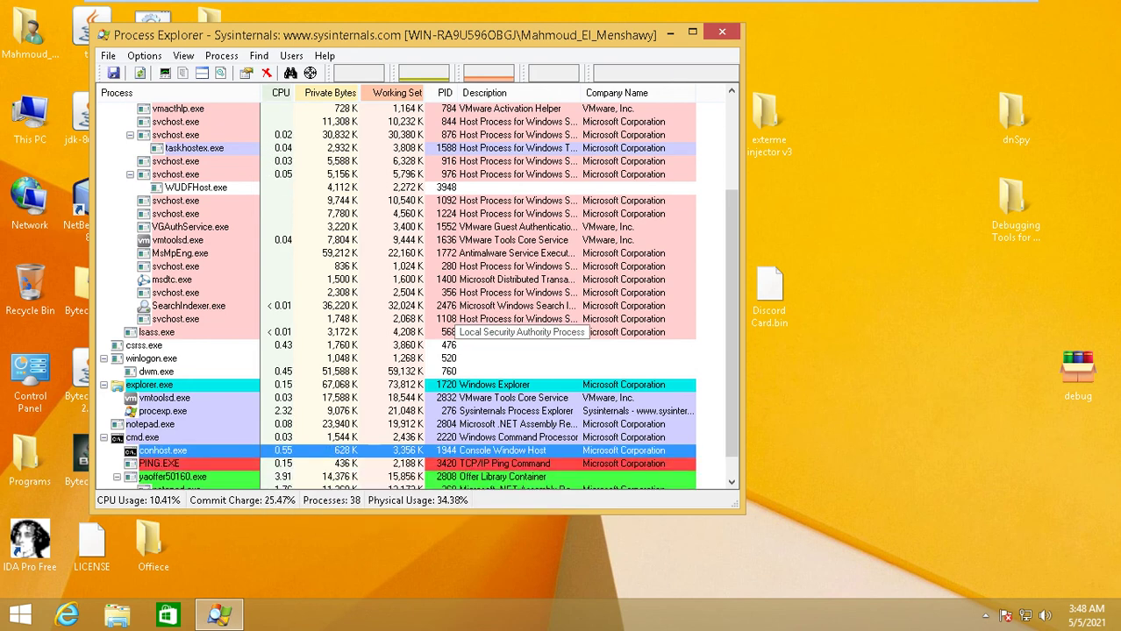
drag(731, 386, 732, 405)
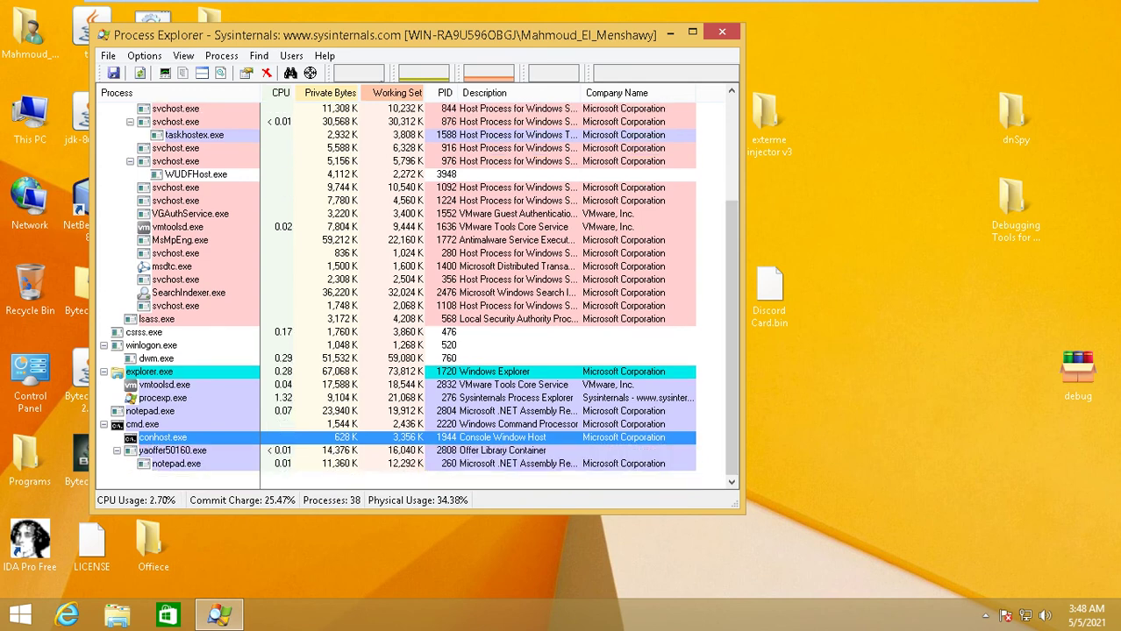
click(193, 464)
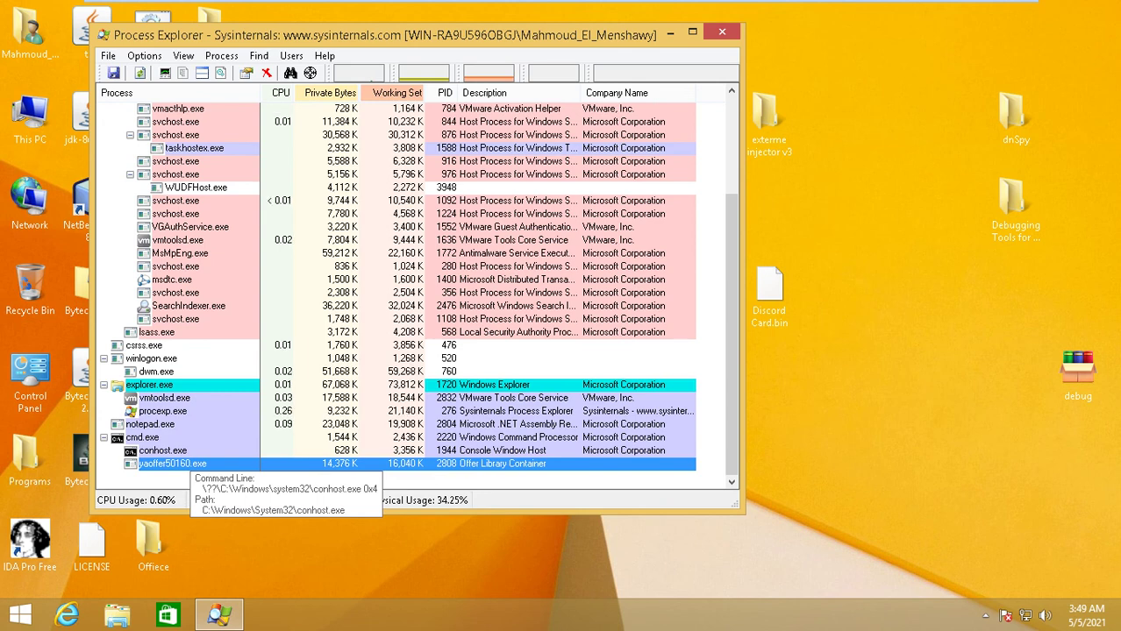
Step: Take the Windows 8 virtual machine out of full screen and release the input back to the host
mouse_move(998, 2)
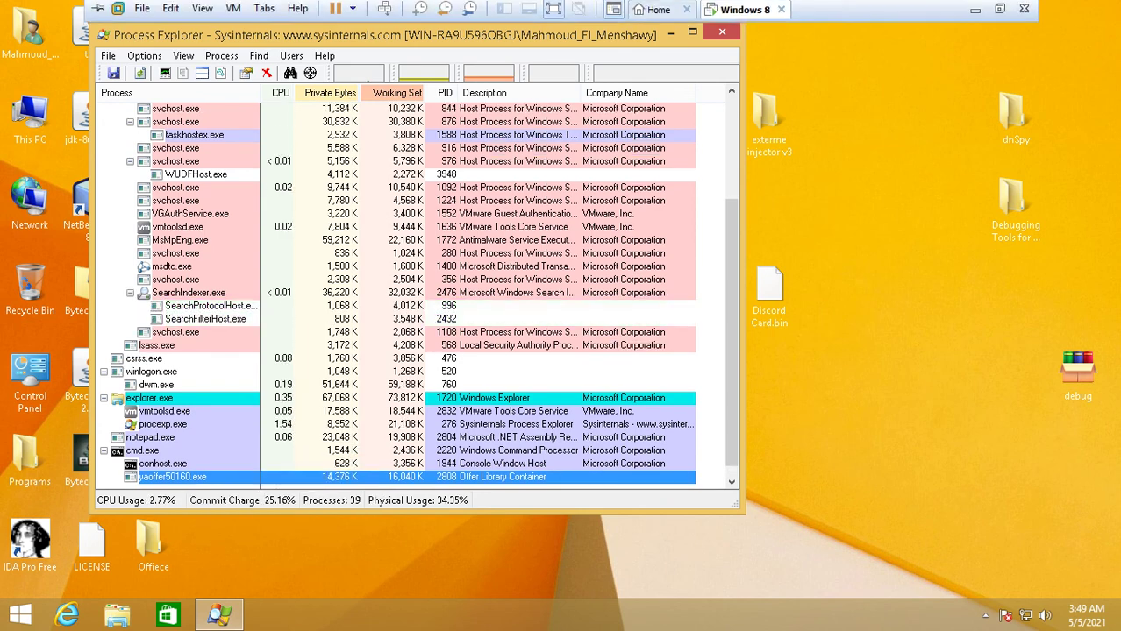
click(999, 11)
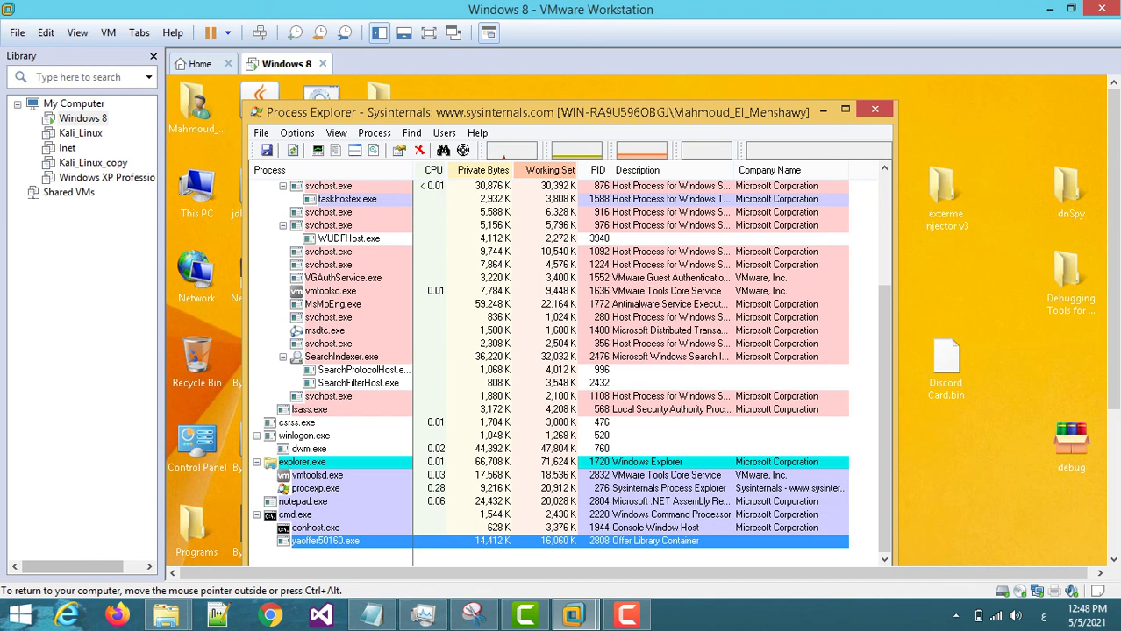
key(ctrl+alt)
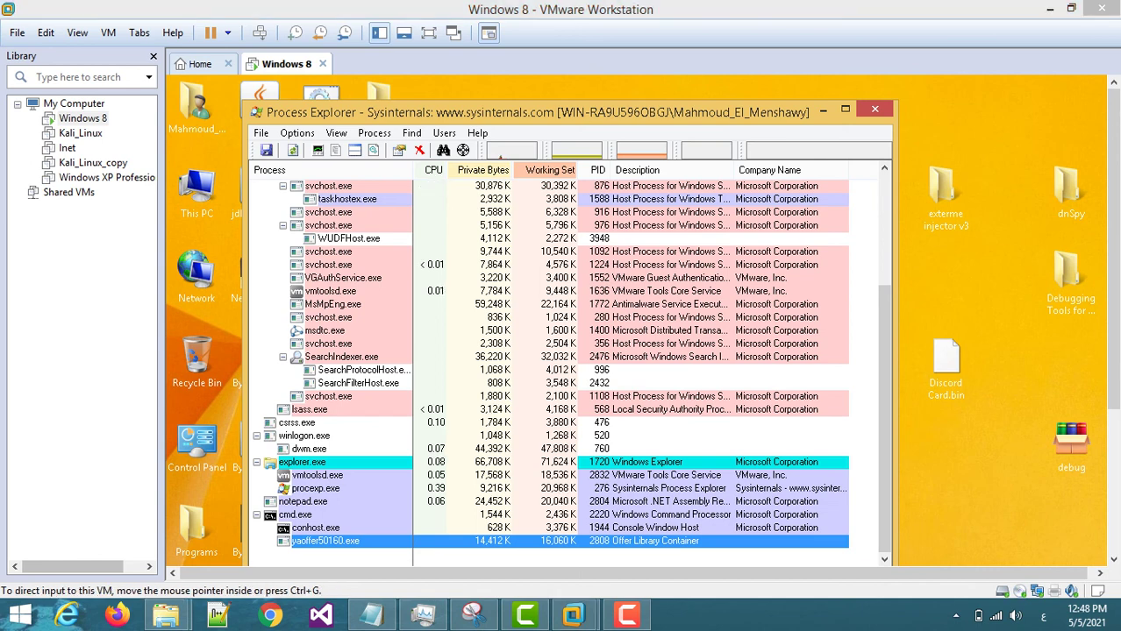